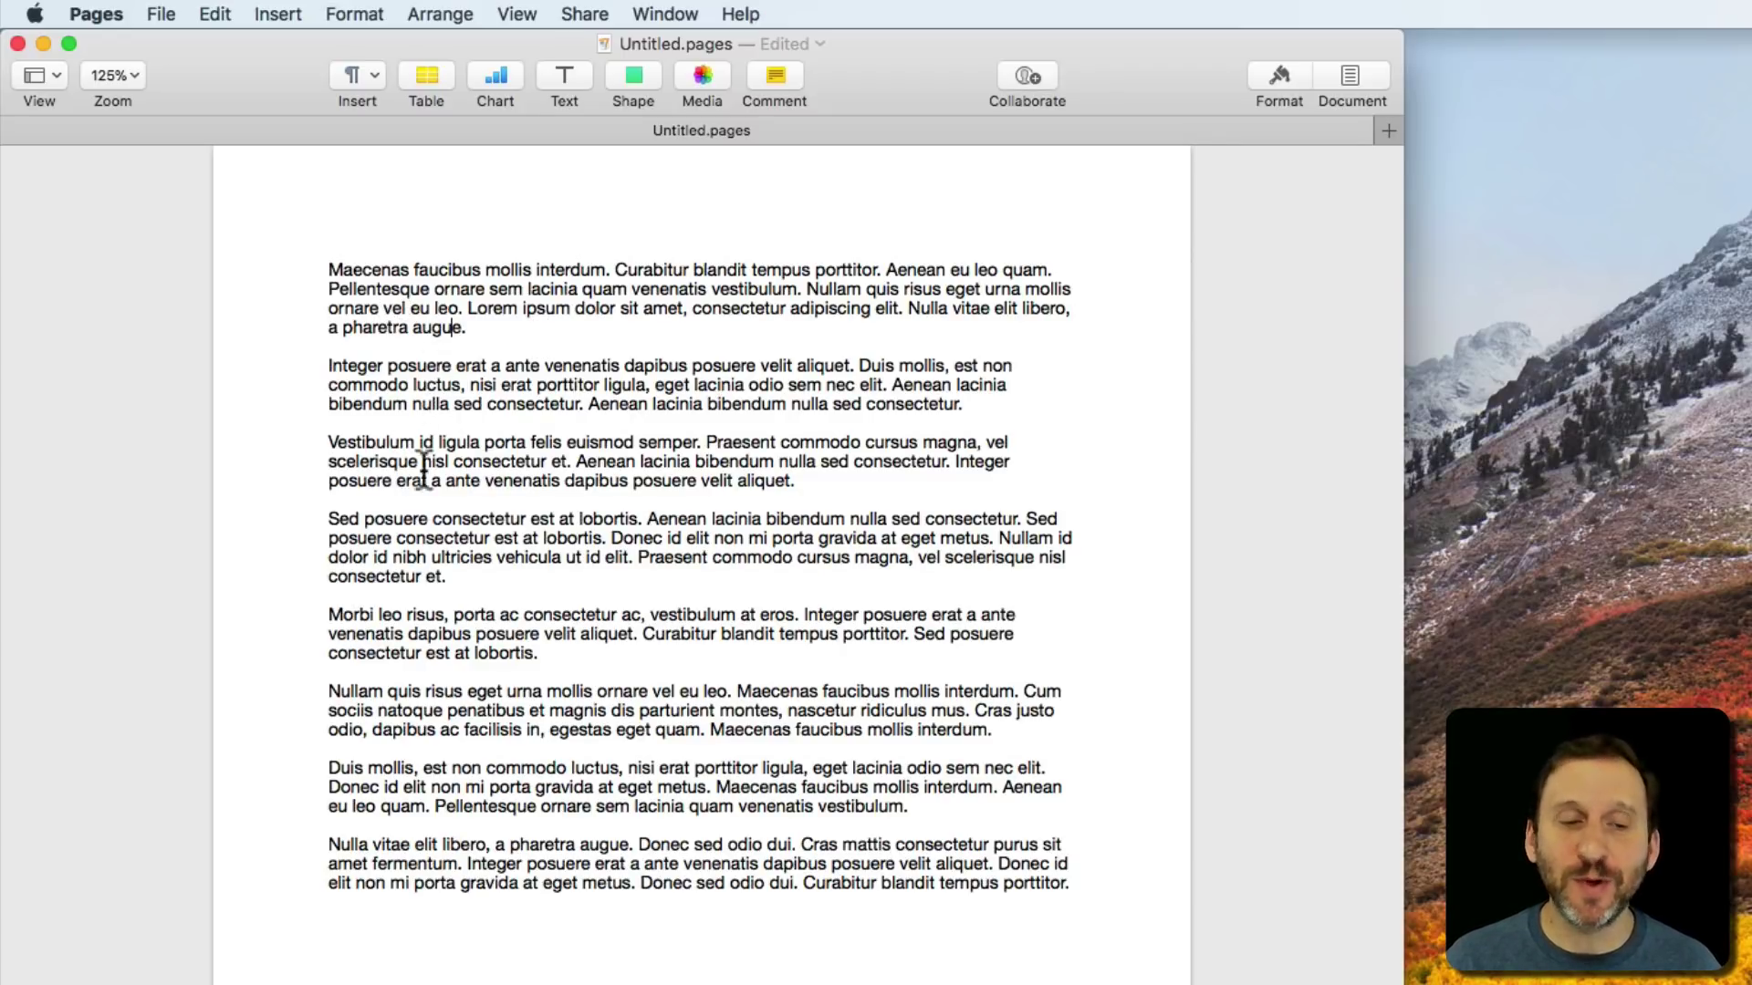
# Step: Try removing the blank line after the first paragraph, then restore it
pyautogui.click(394, 345)
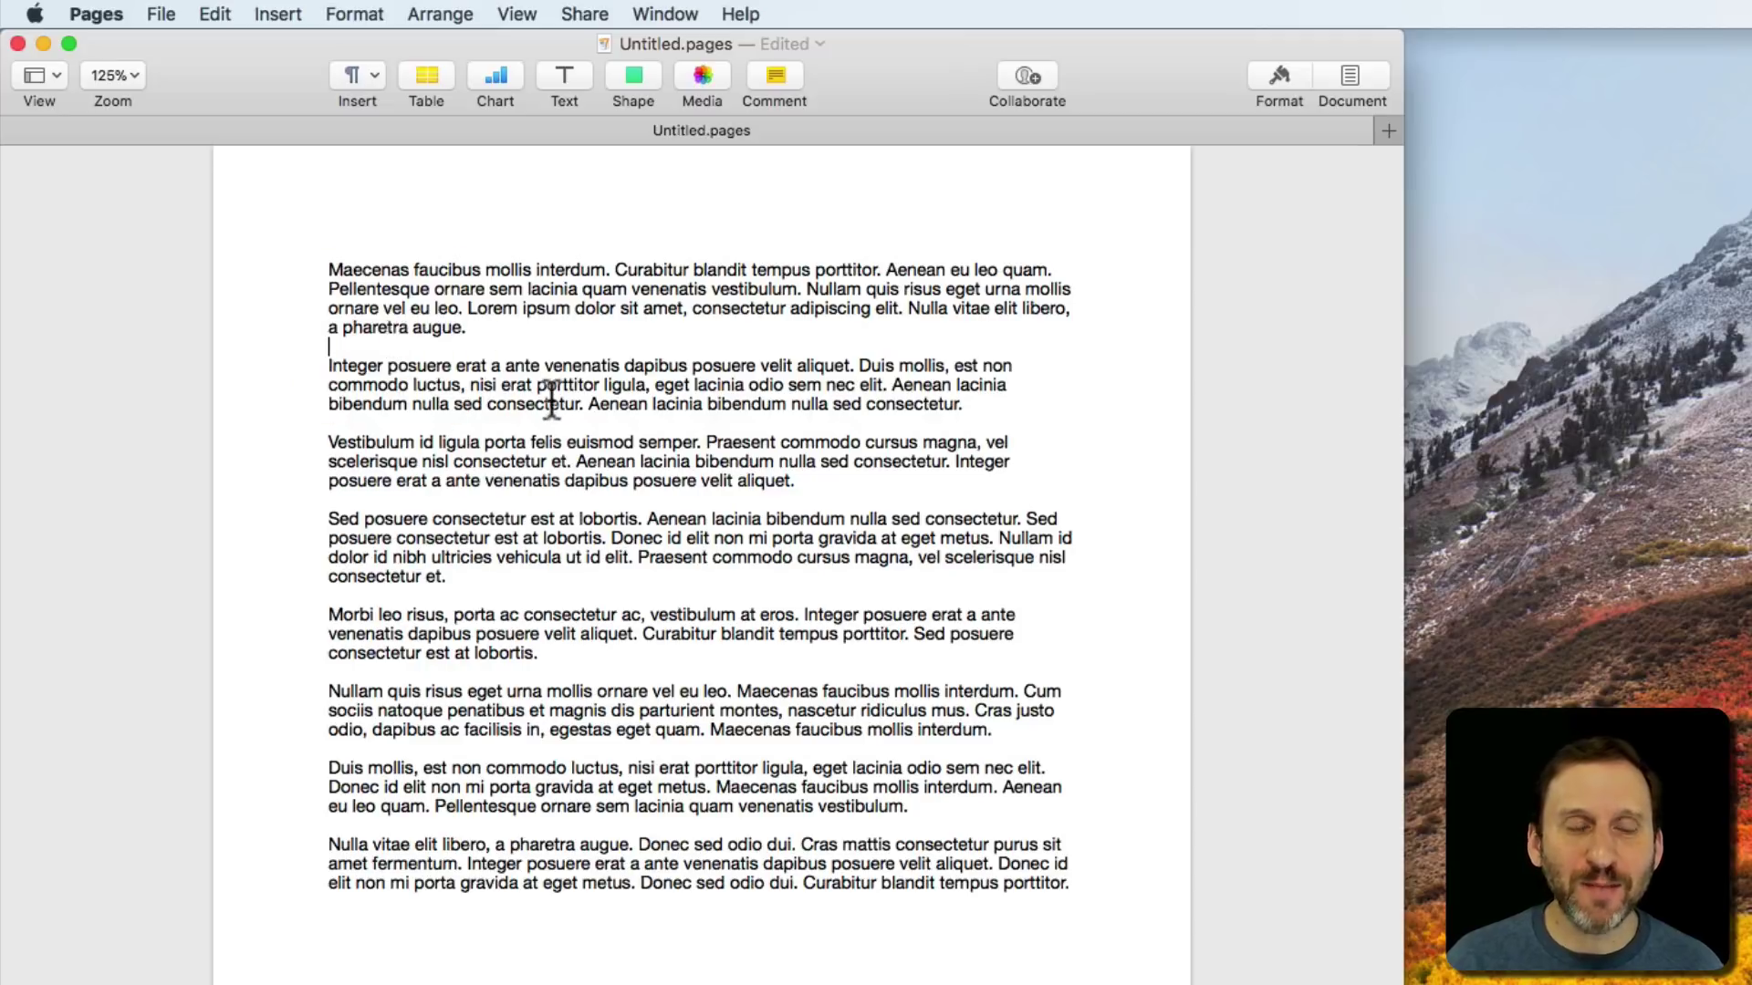
pyautogui.press('Down')
pyautogui.press('Right')
pyautogui.press('Right')
pyautogui.press('Right')
pyautogui.press('Right')
pyautogui.press('Right')
pyautogui.press('Right')
pyautogui.press('Right')
pyautogui.press('Right')
pyautogui.press('Right')
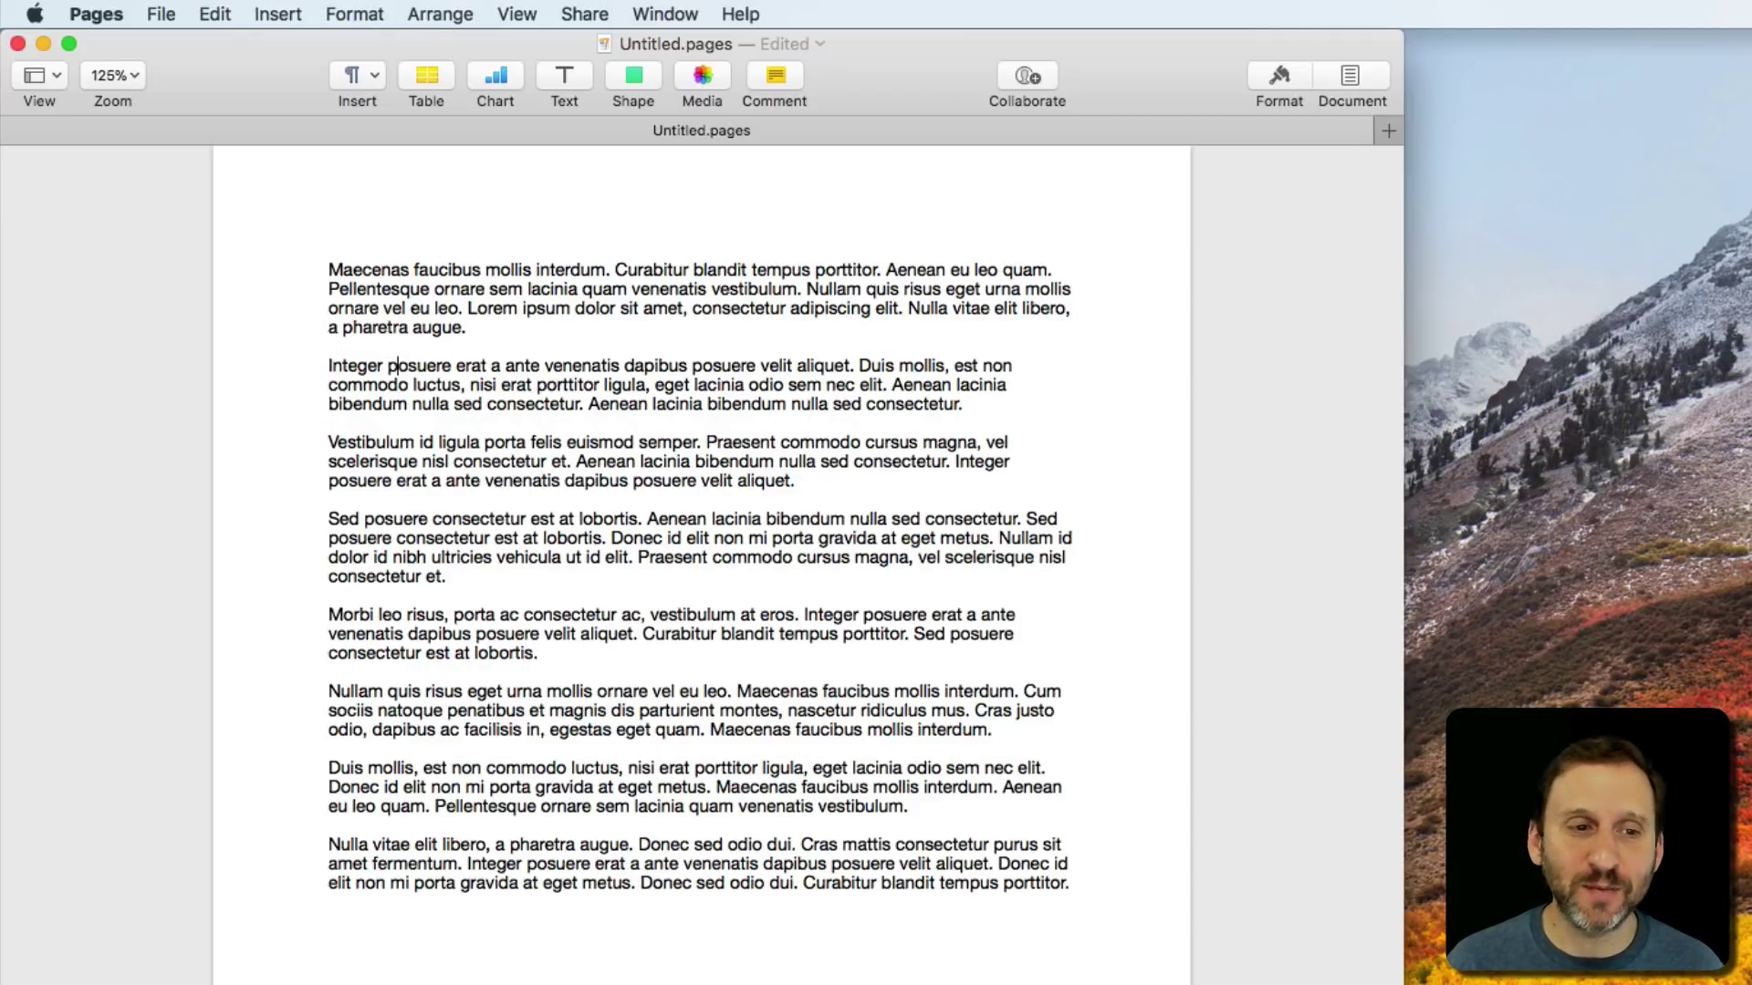
pyautogui.press('BackSpace')
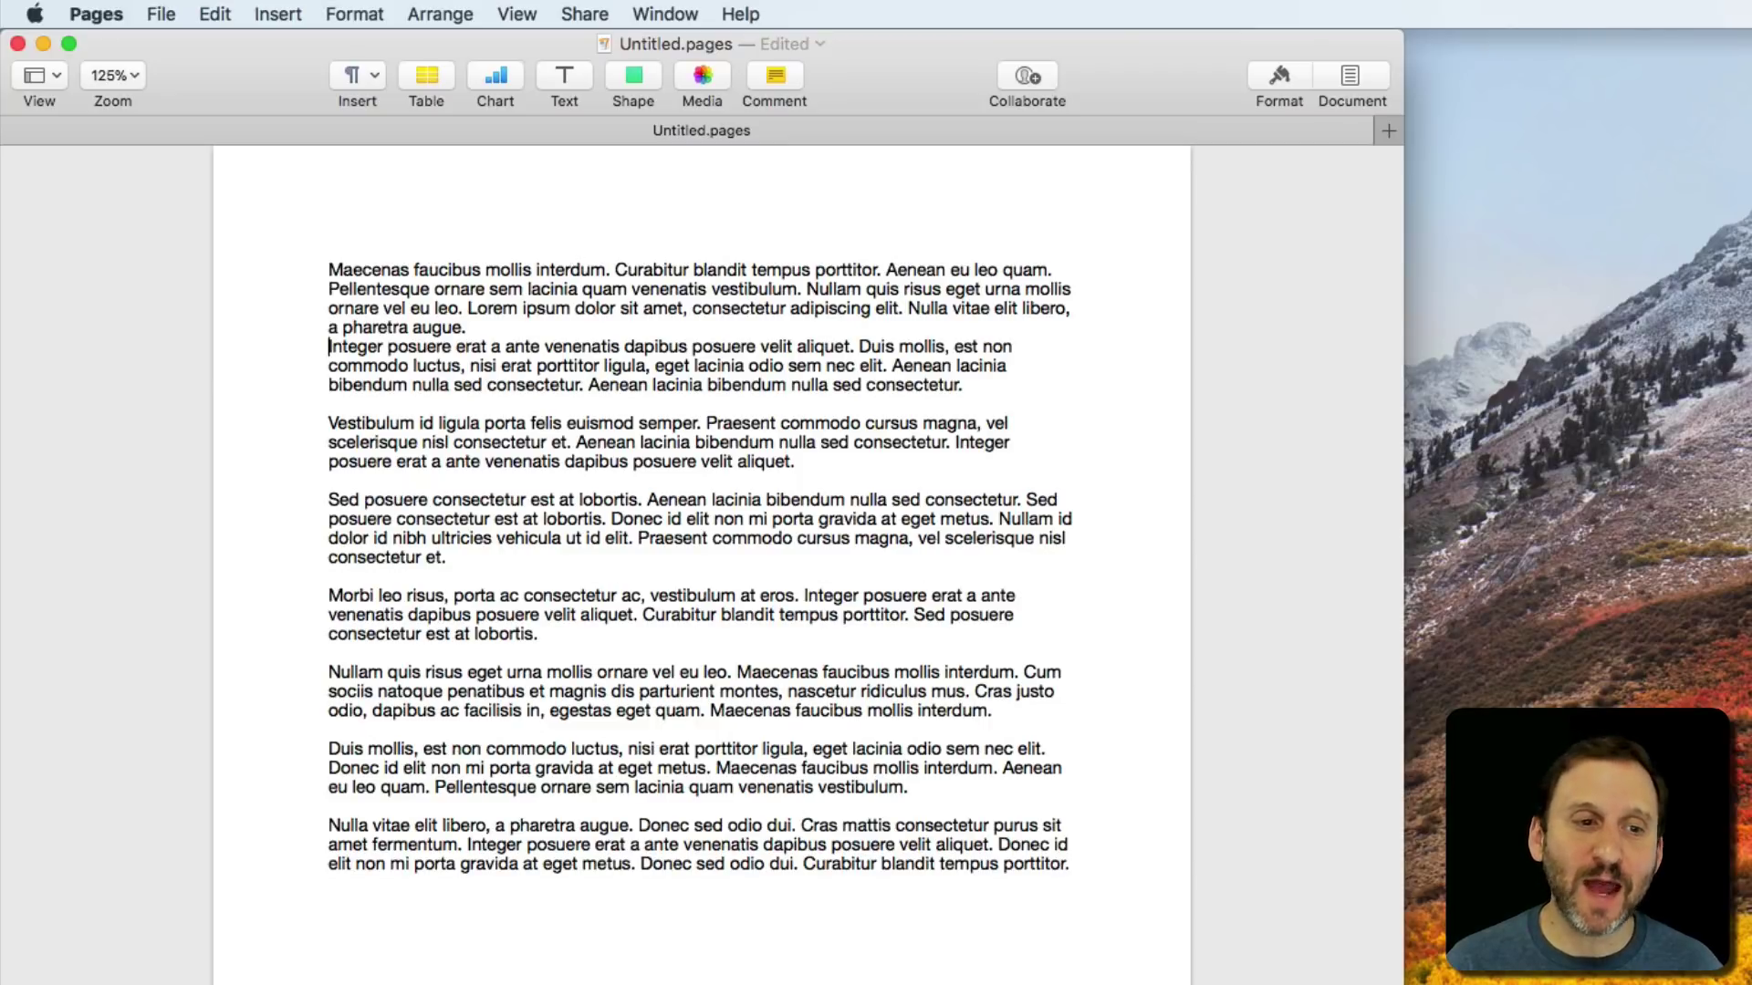
pyautogui.press('Return')
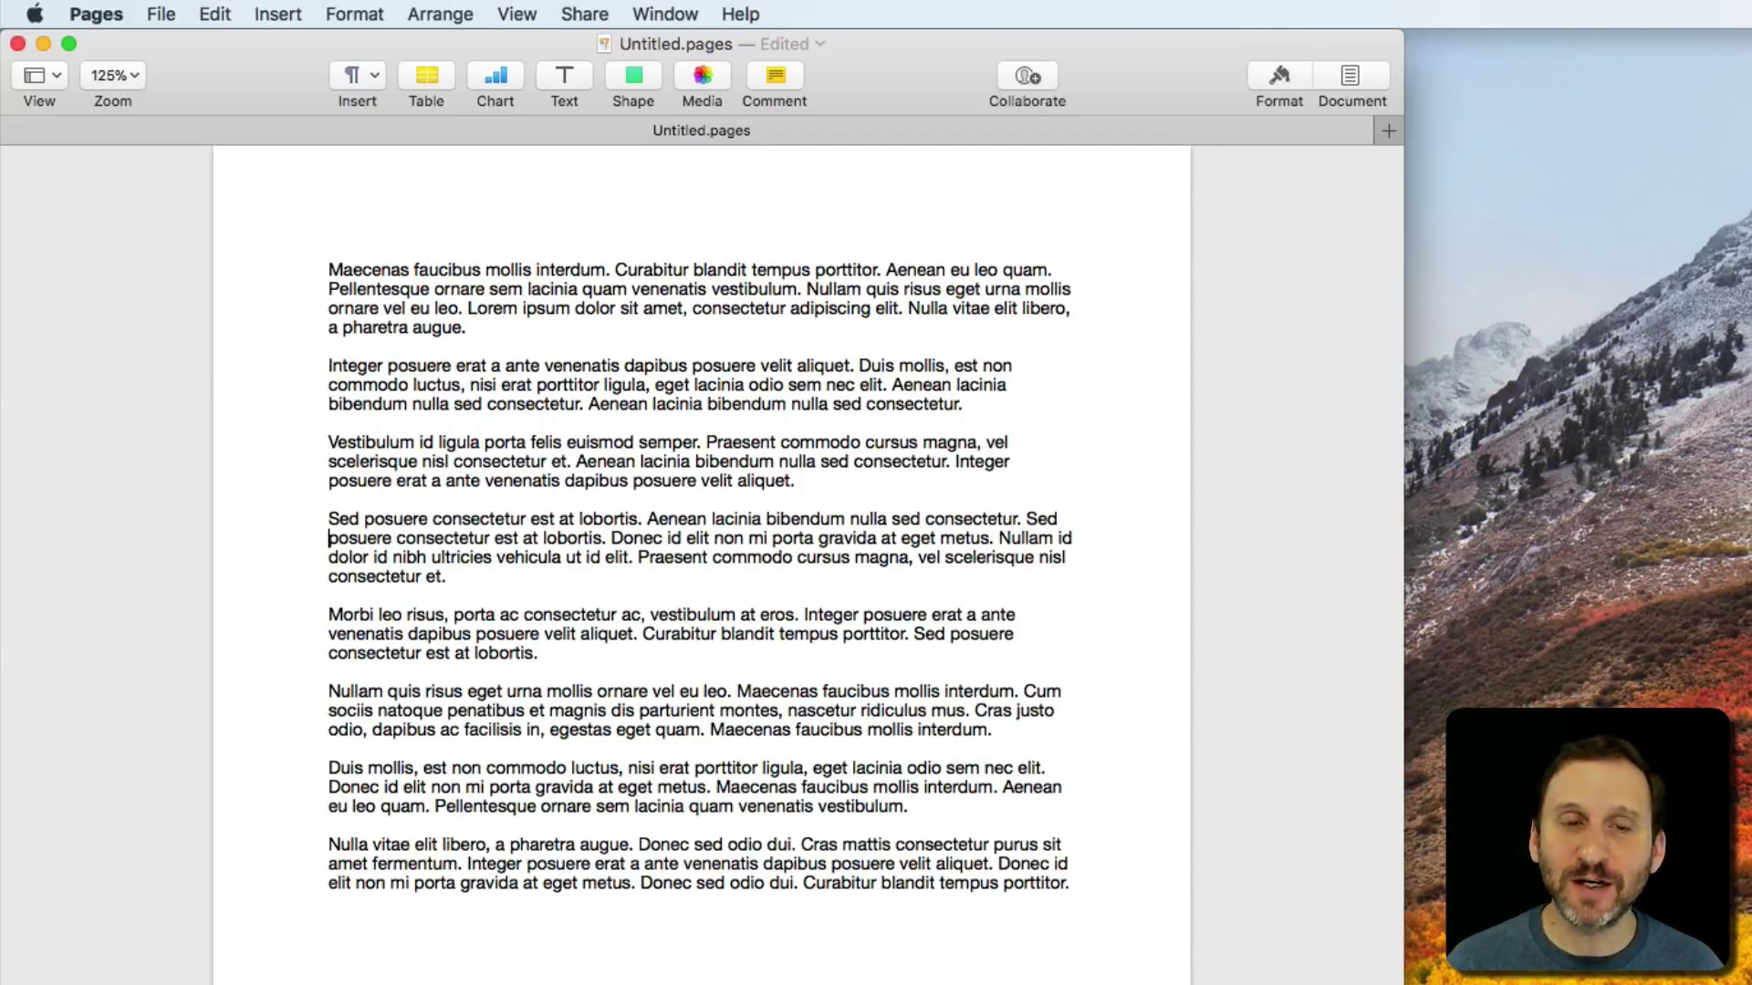
# Step: Delete the blank lines after paragraph one and before Vestibulum, Sed, Morbi, Nullam, Duis and Nulla vitae
pyautogui.click(371, 346)
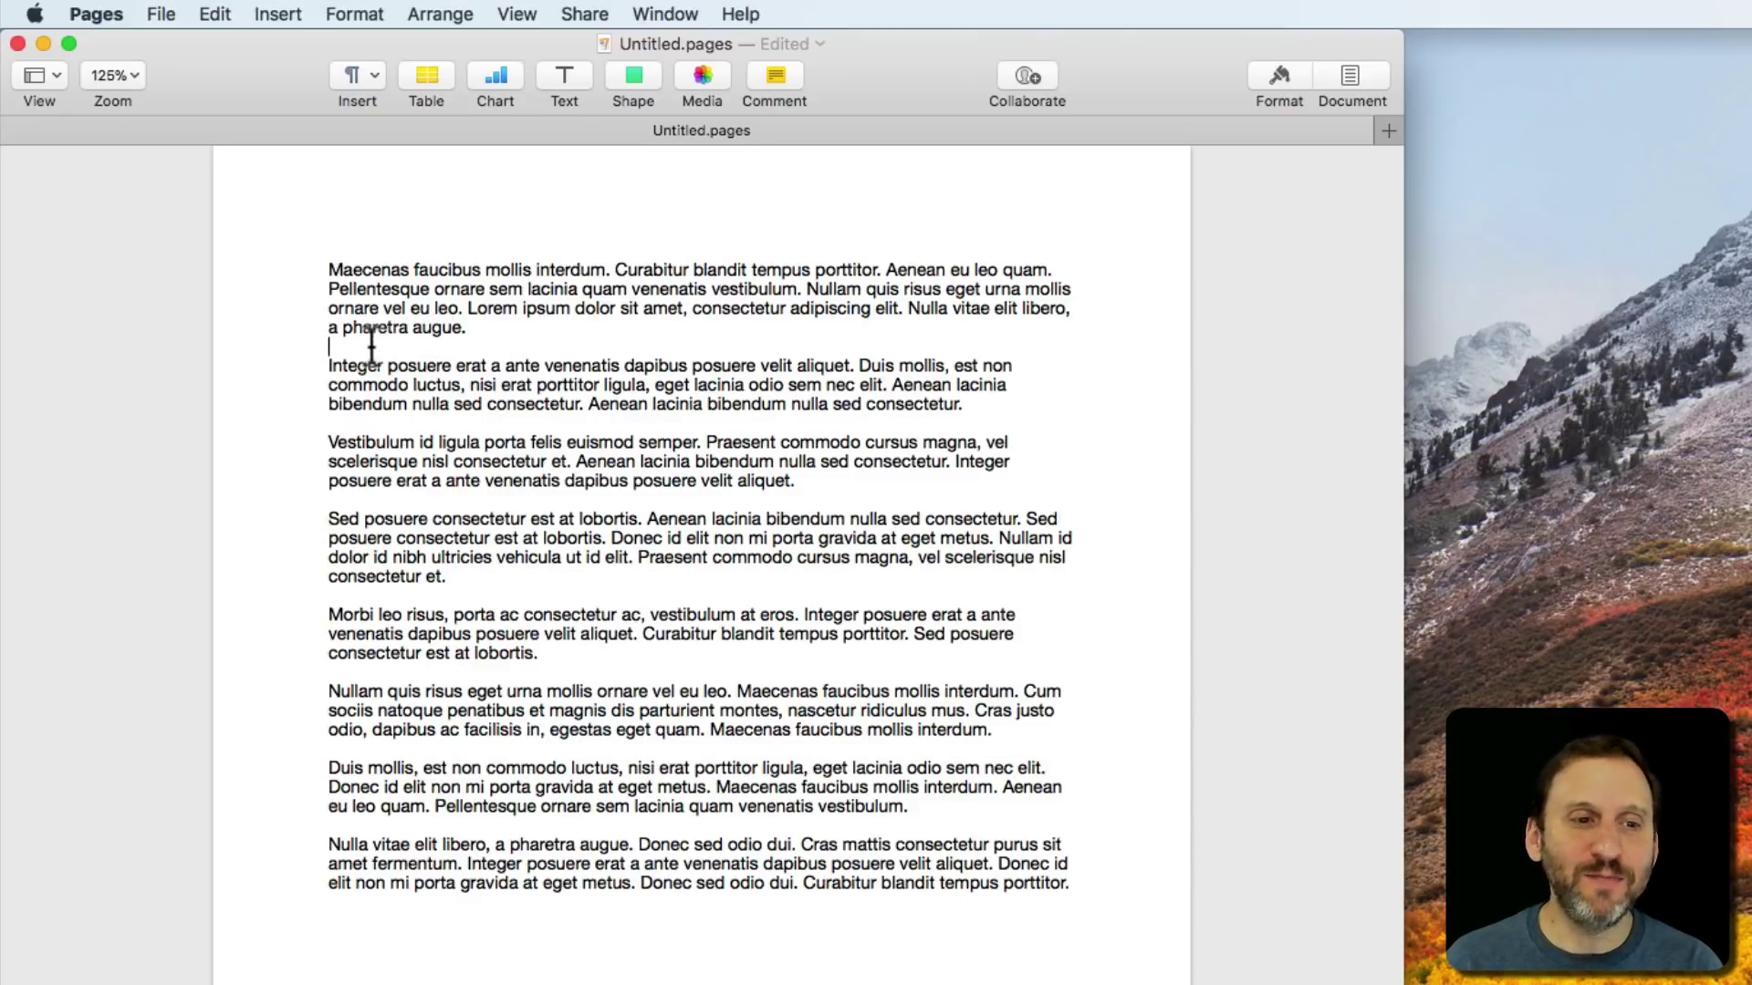
pyautogui.press('BackSpace')
pyautogui.click(347, 403)
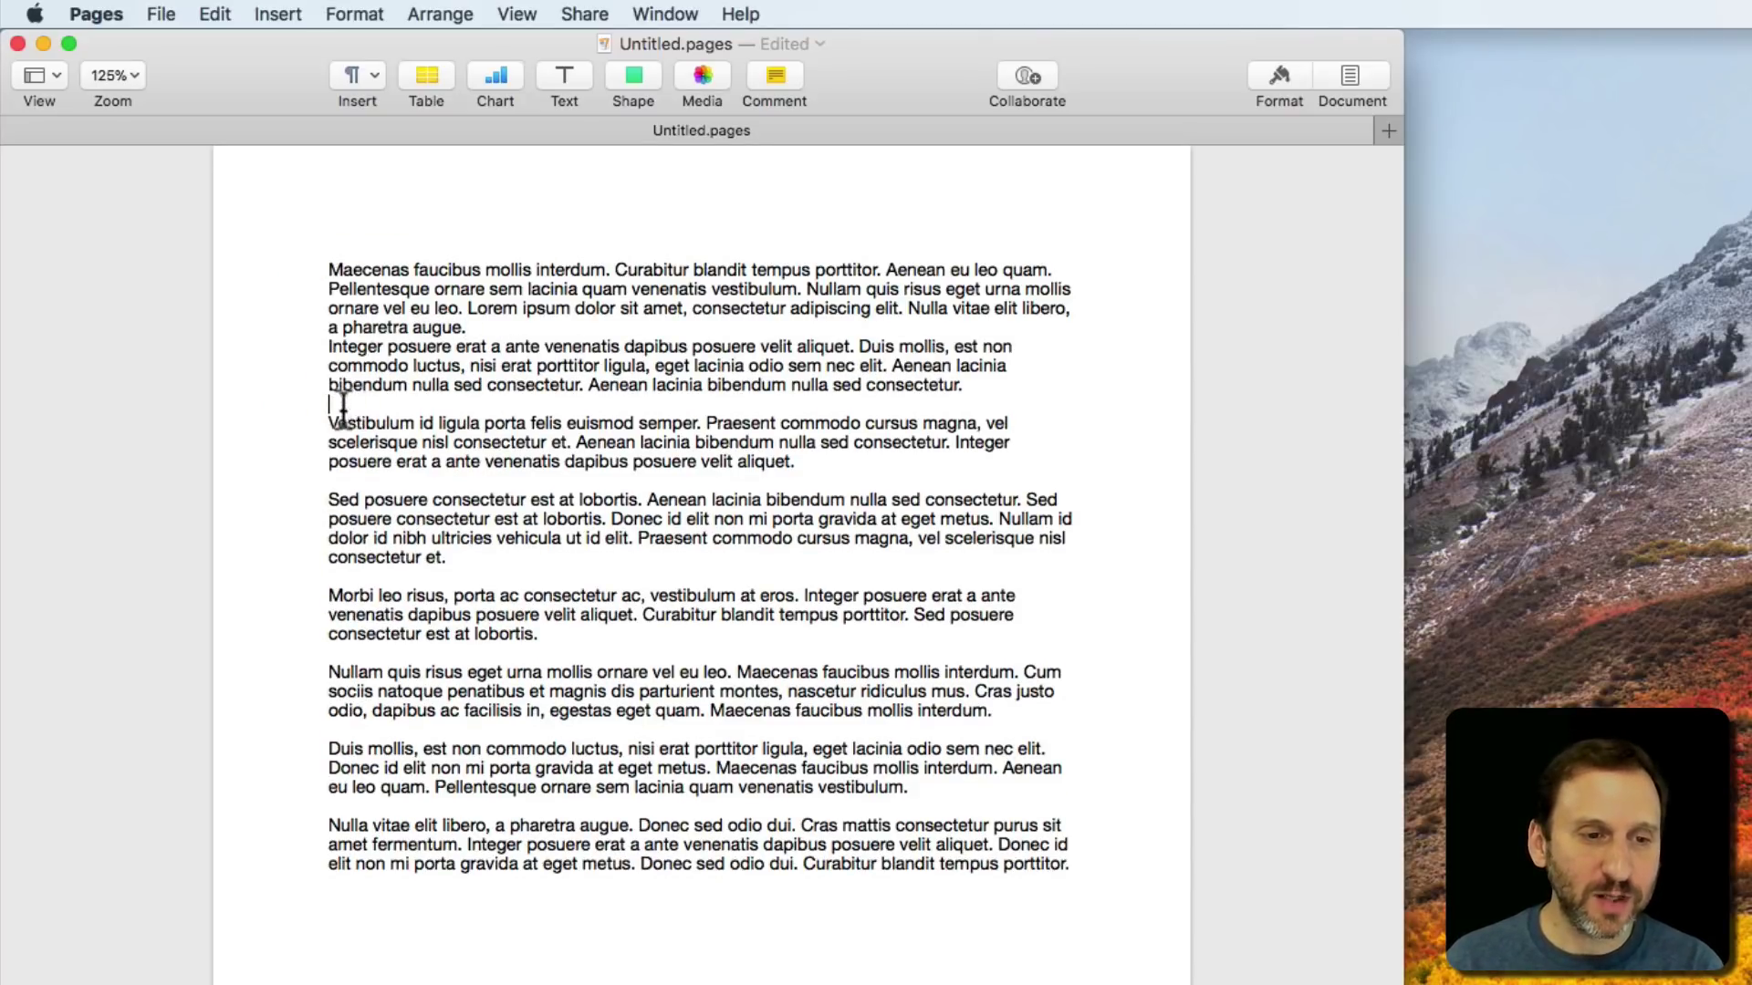
pyautogui.press('BackSpace')
pyautogui.click(343, 462)
pyautogui.press('BackSpace')
pyautogui.click(343, 538)
pyautogui.press('BackSpace')
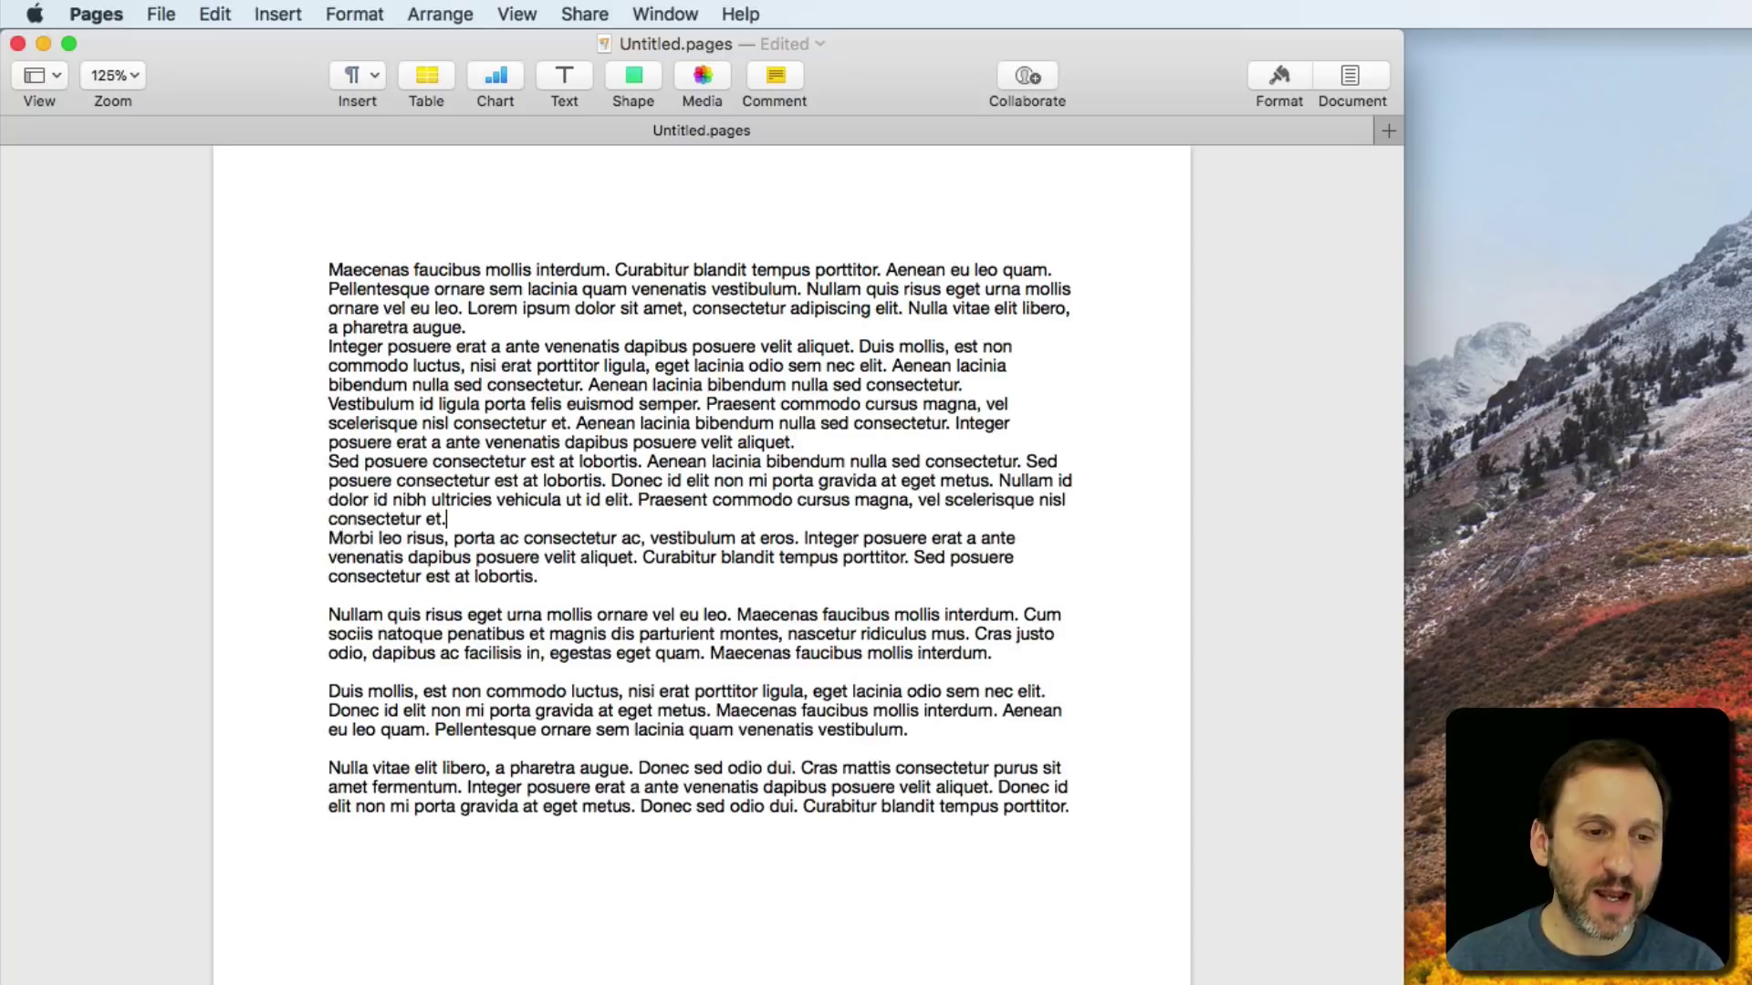
pyautogui.click(344, 595)
pyautogui.press('BackSpace')
pyautogui.click(344, 671)
pyautogui.press('BackSpace')
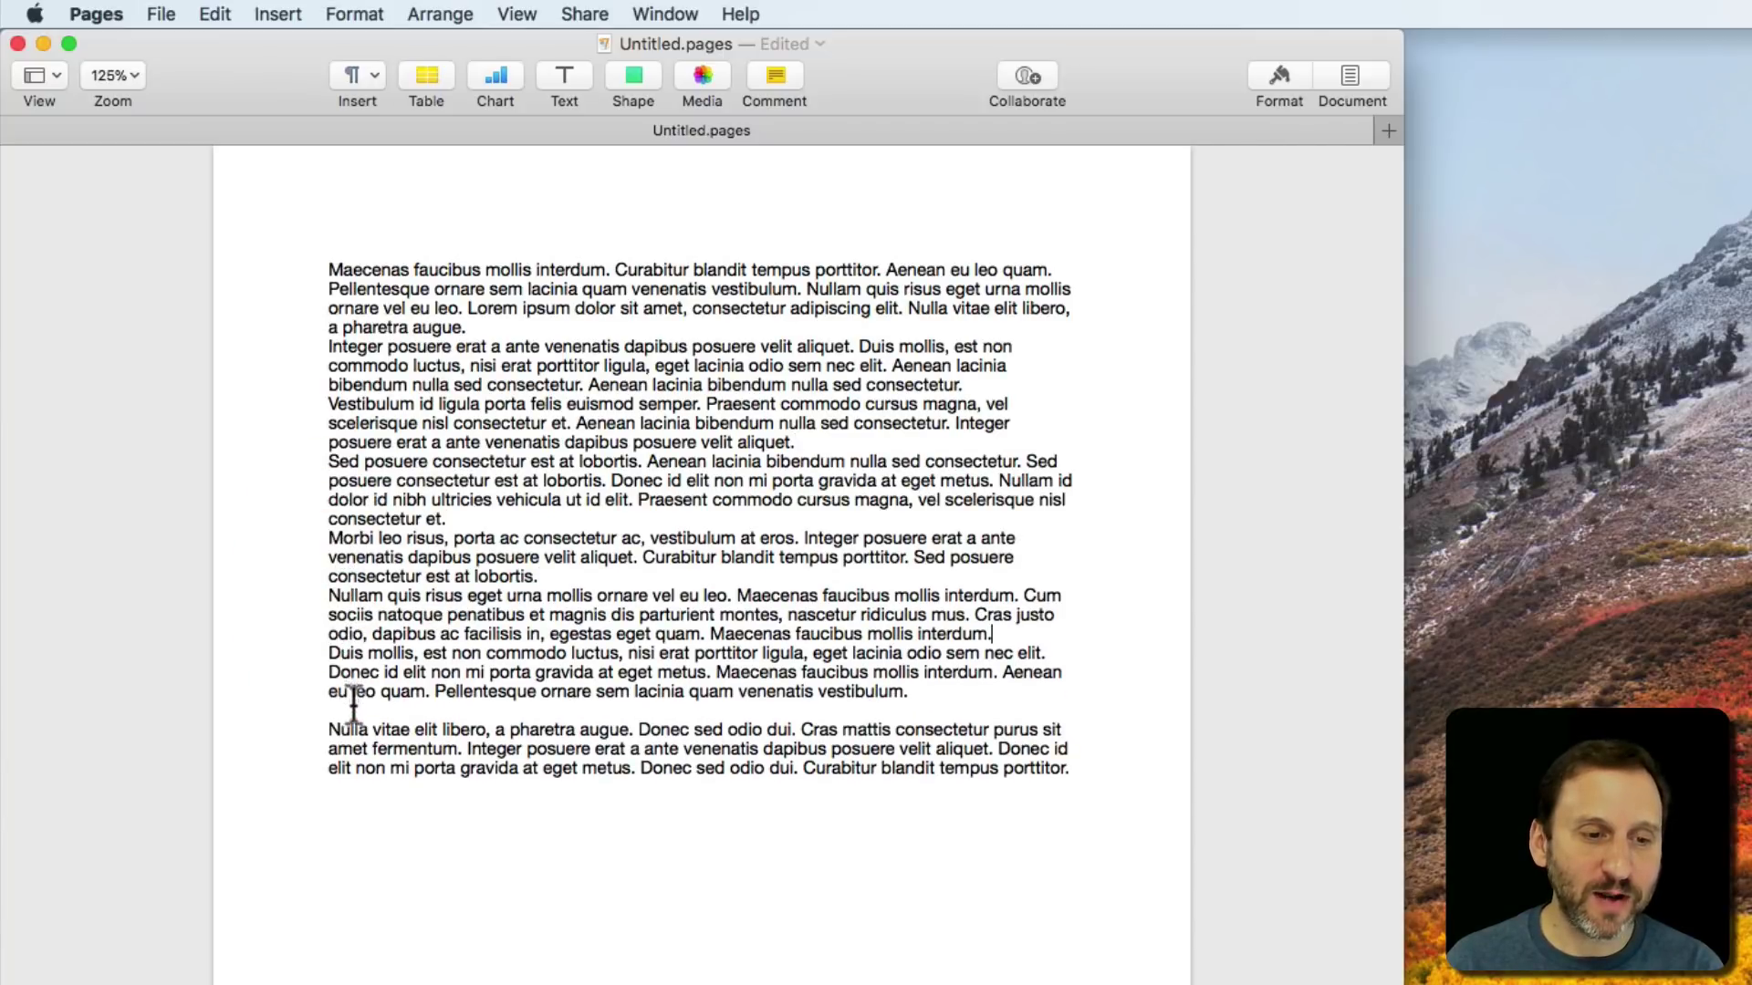
pyautogui.click(354, 704)
pyautogui.press('BackSpace')
# Step: Select all the body text and raise its After Paragraph spacing to 10 pt
pyautogui.moveTo(995, 790); pyautogui.dragTo(234, 175)
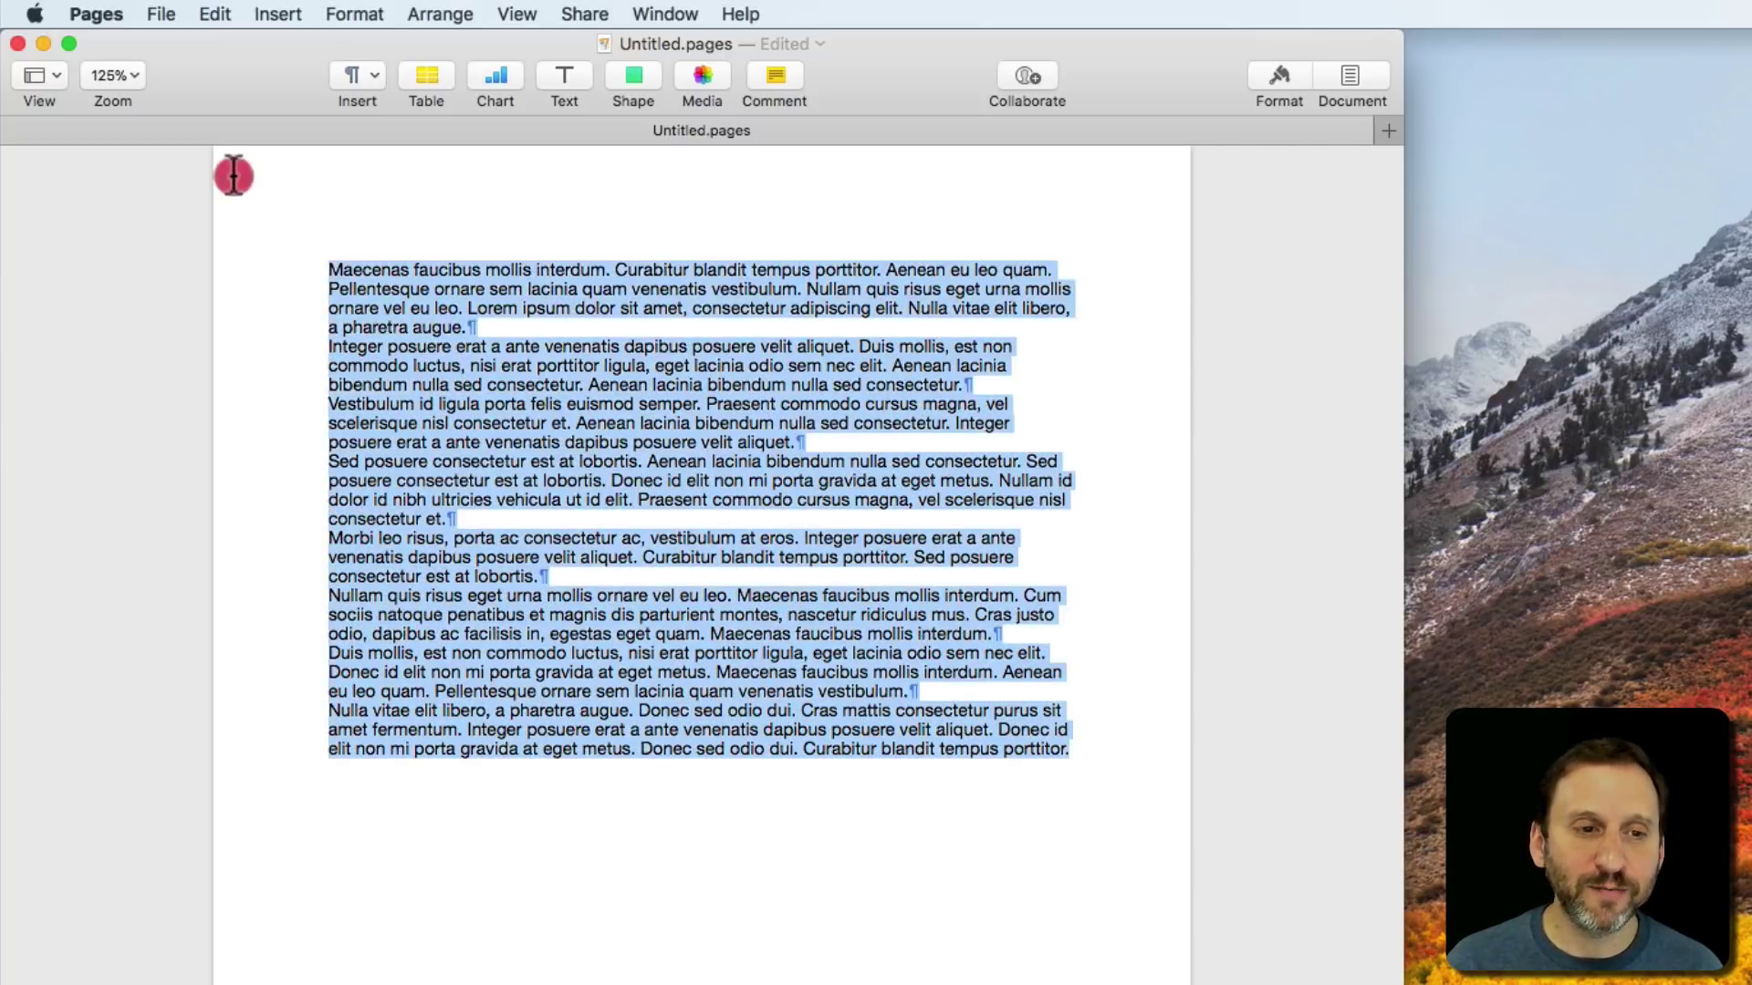
pyautogui.click(1277, 78)
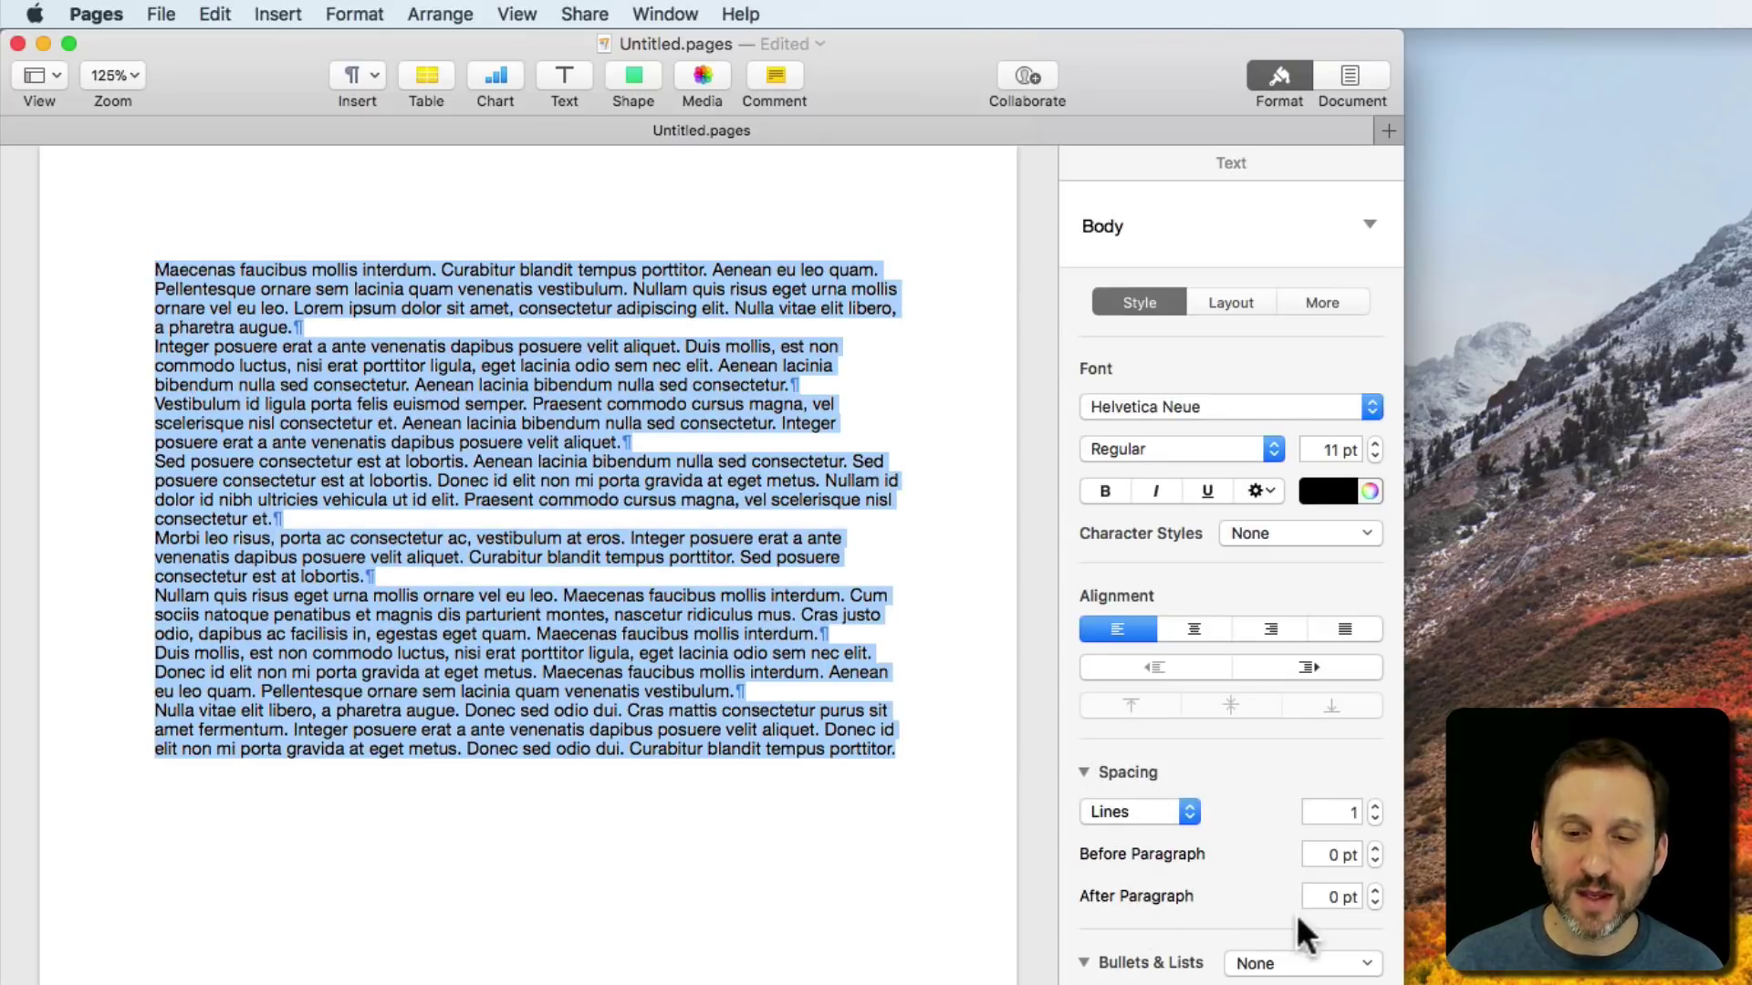
pyautogui.click(1370, 889)
pyautogui.click(1370, 889)
pyautogui.click(1370, 888)
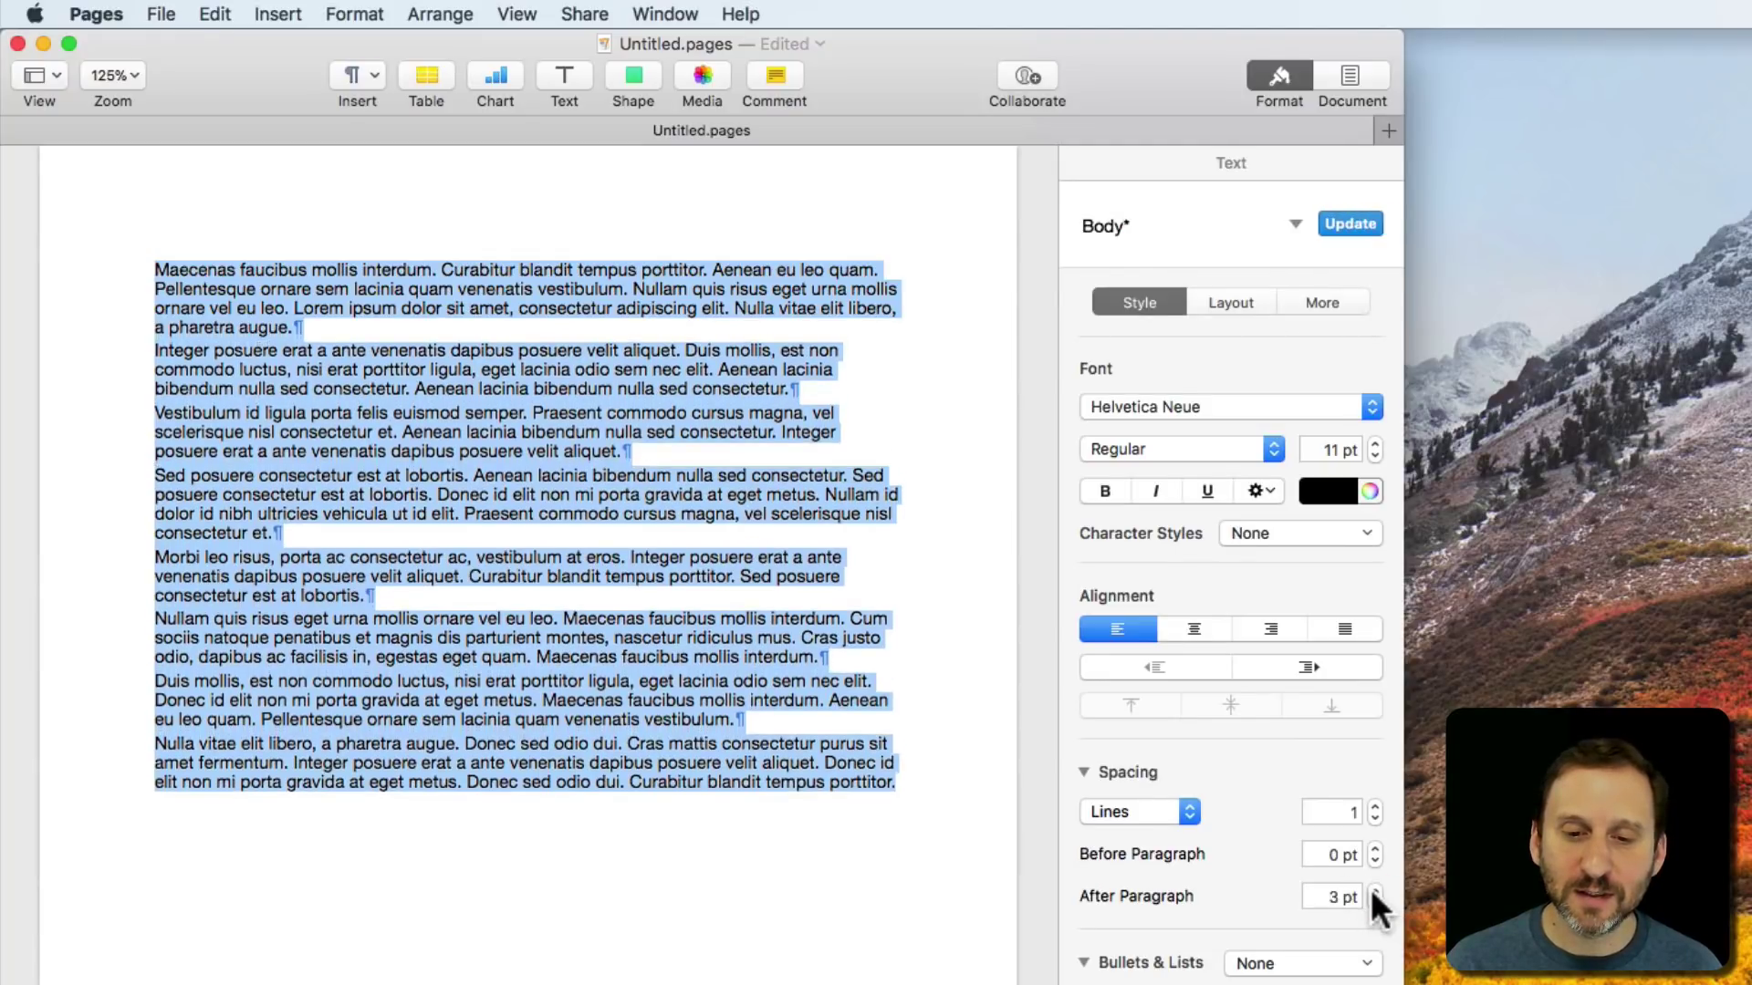
pyautogui.click(1370, 888)
pyautogui.click(1370, 889)
pyautogui.click(1370, 889)
pyautogui.click(1371, 889)
pyautogui.click(1370, 889)
pyautogui.click(1370, 889)
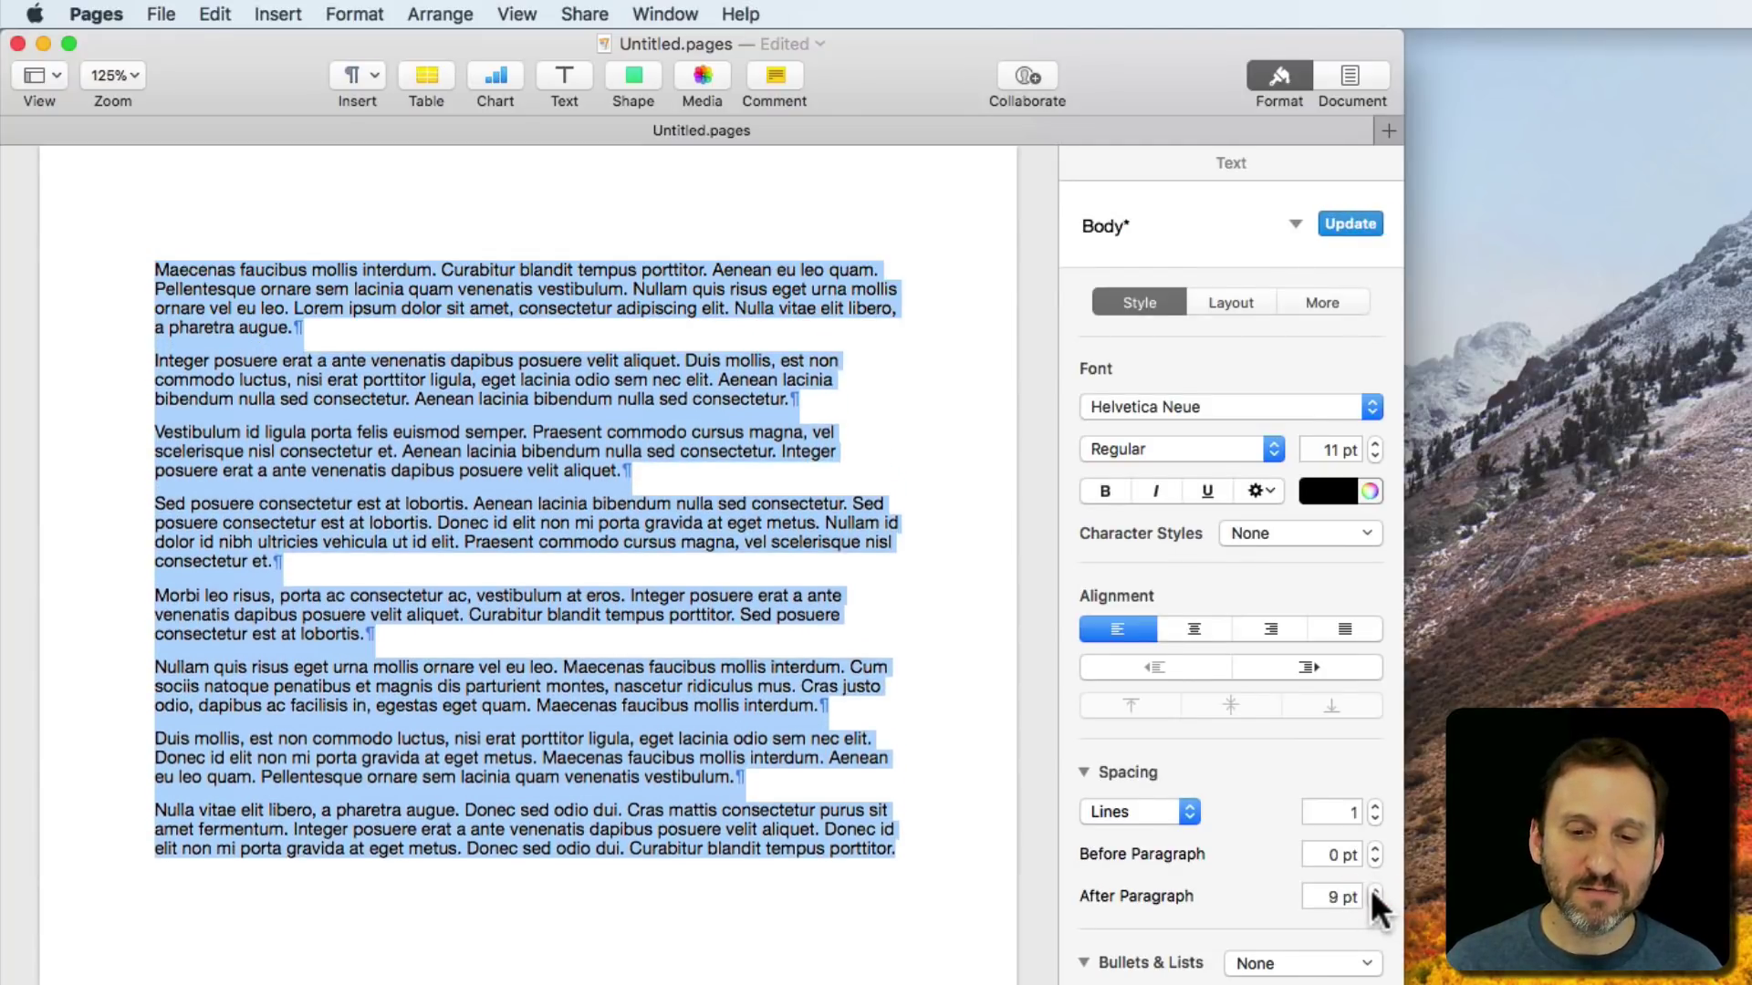
pyautogui.click(1371, 889)
pyautogui.doubleClick(265, 403)
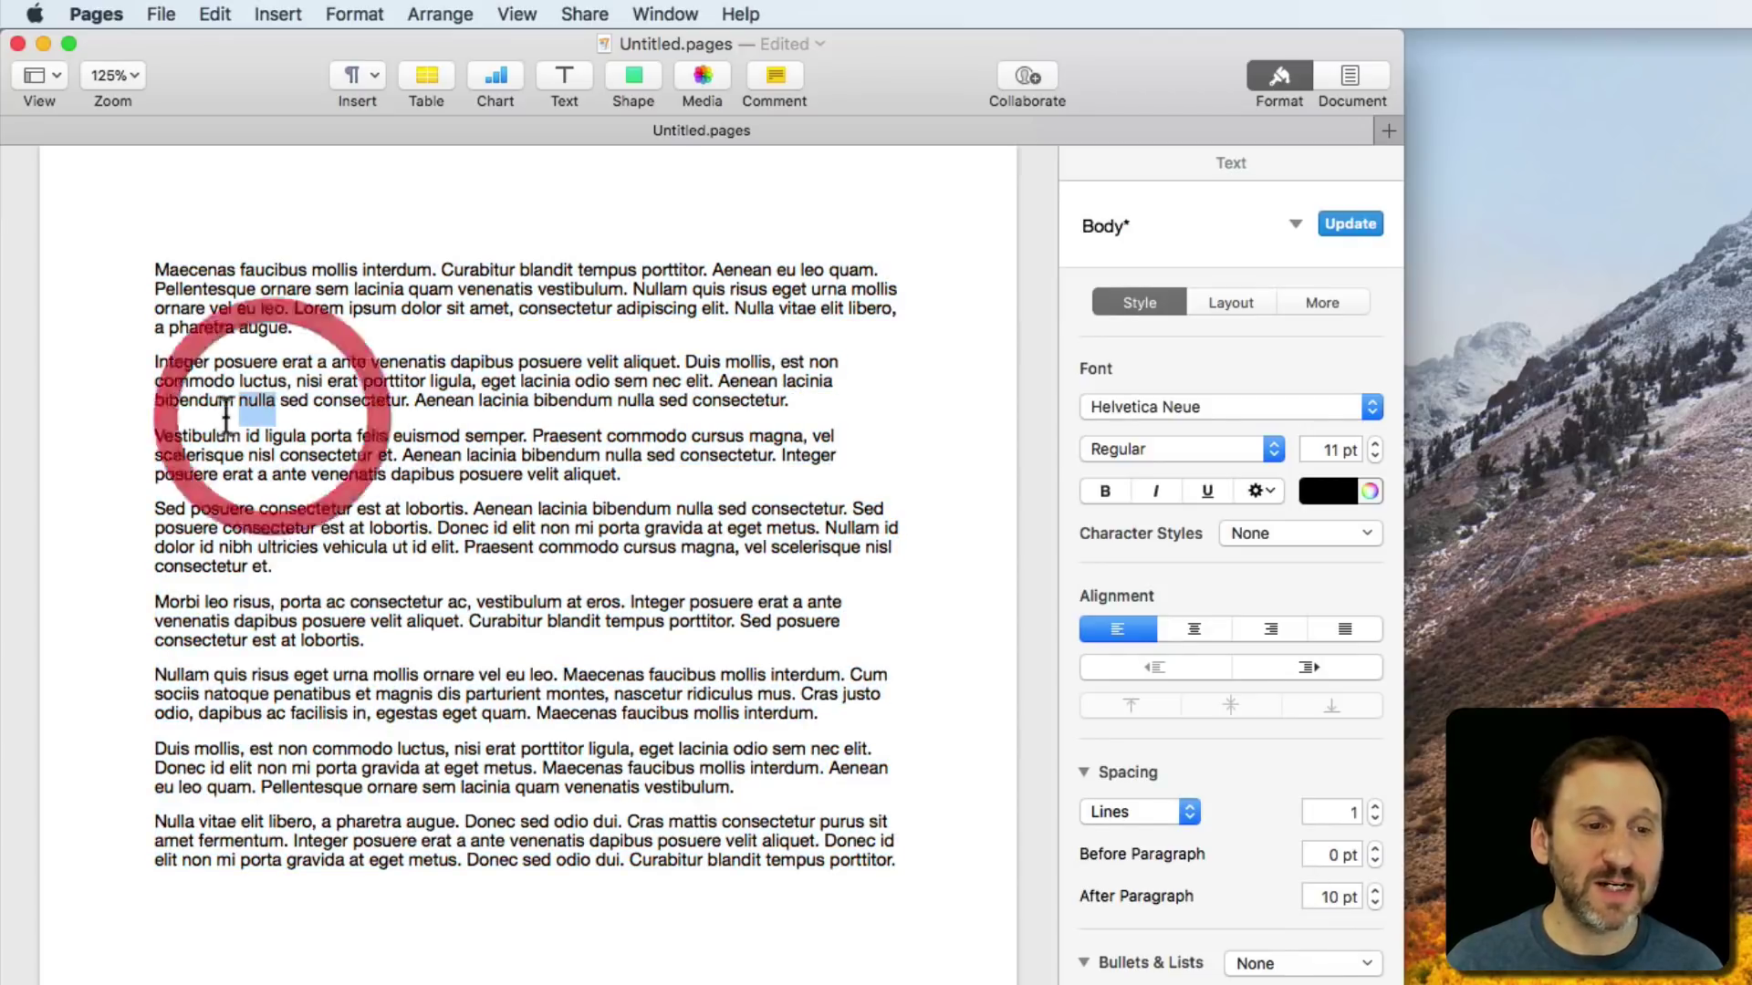
pyautogui.click(337, 331)
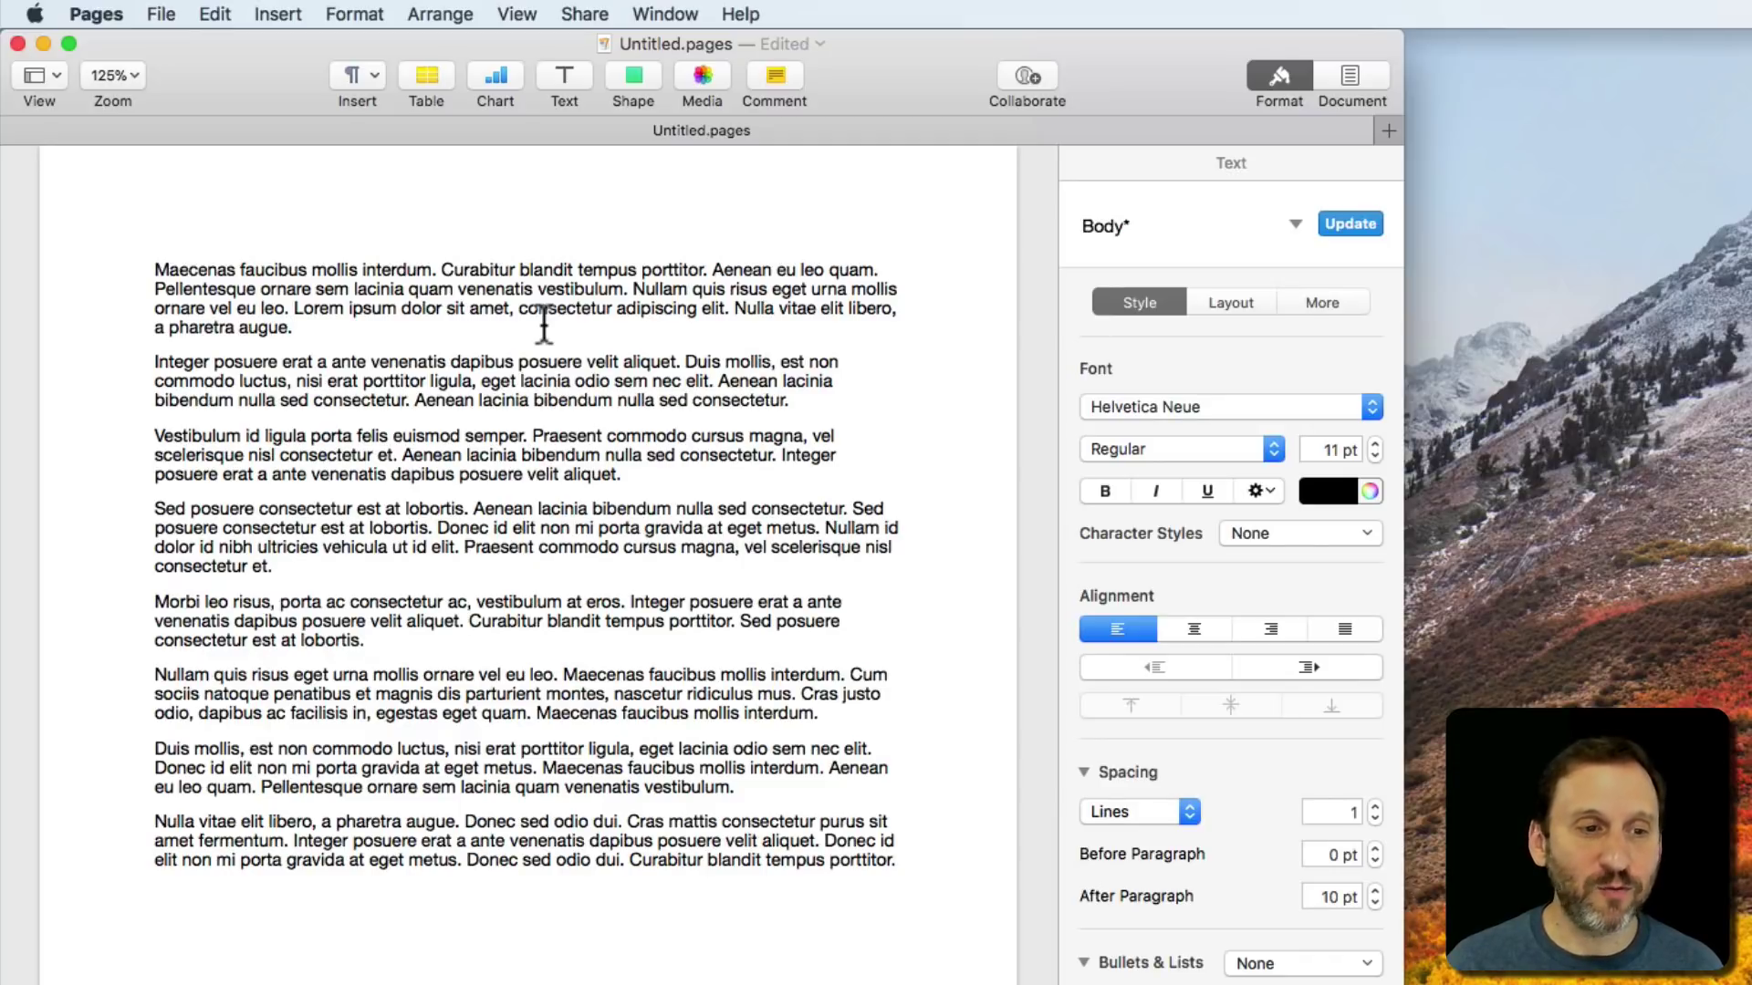
# Step: Insert 'This is a new paragraph.' as a new paragraph after paragraph one, then select all text
pyautogui.press('Right')
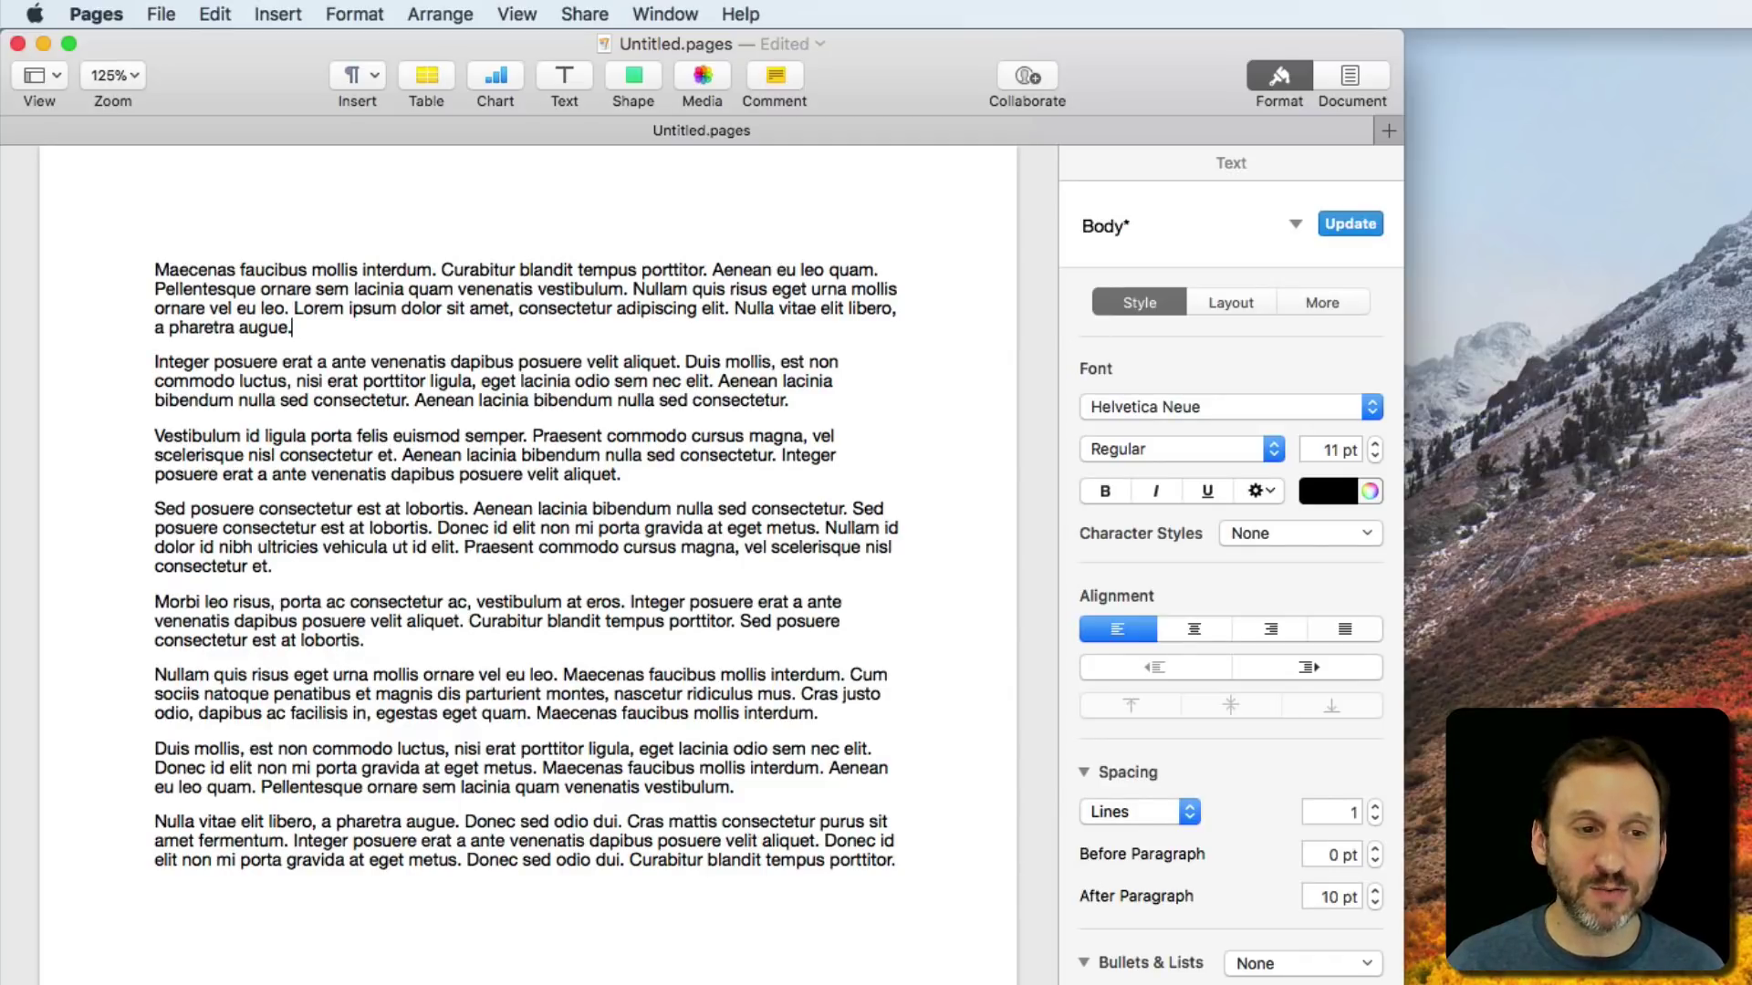
pyautogui.press('Return')
pyautogui.press('Up')
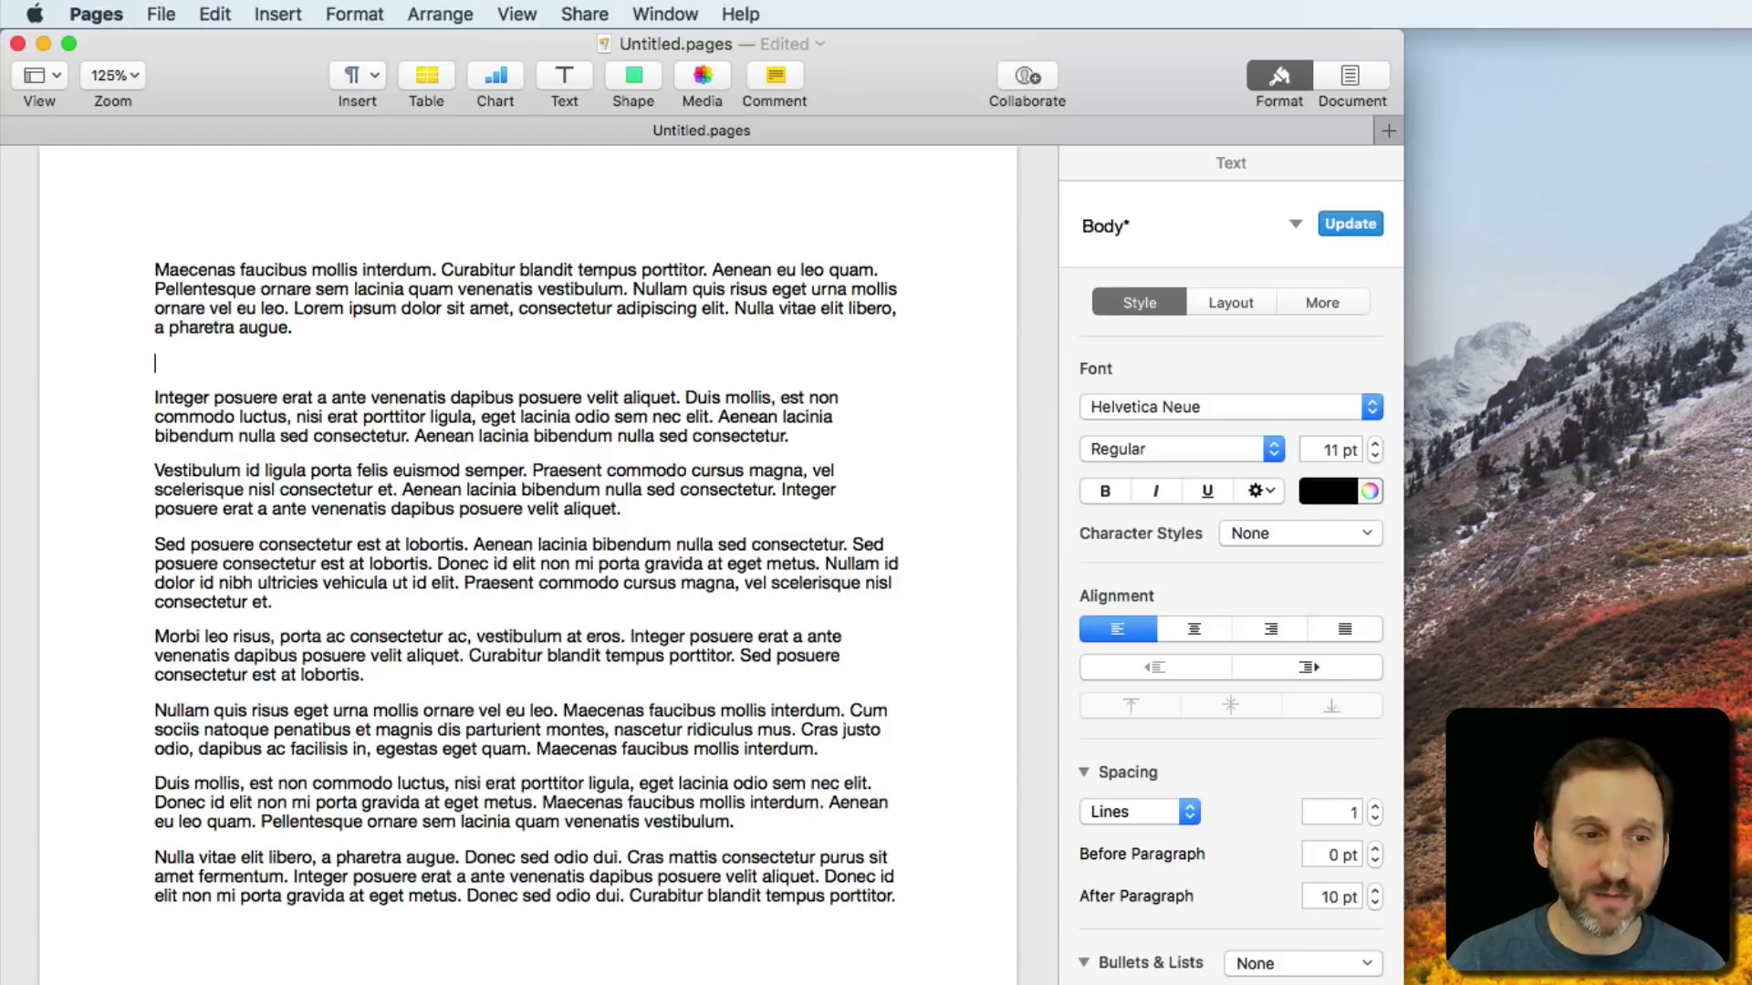
pyautogui.write('This is a ne')
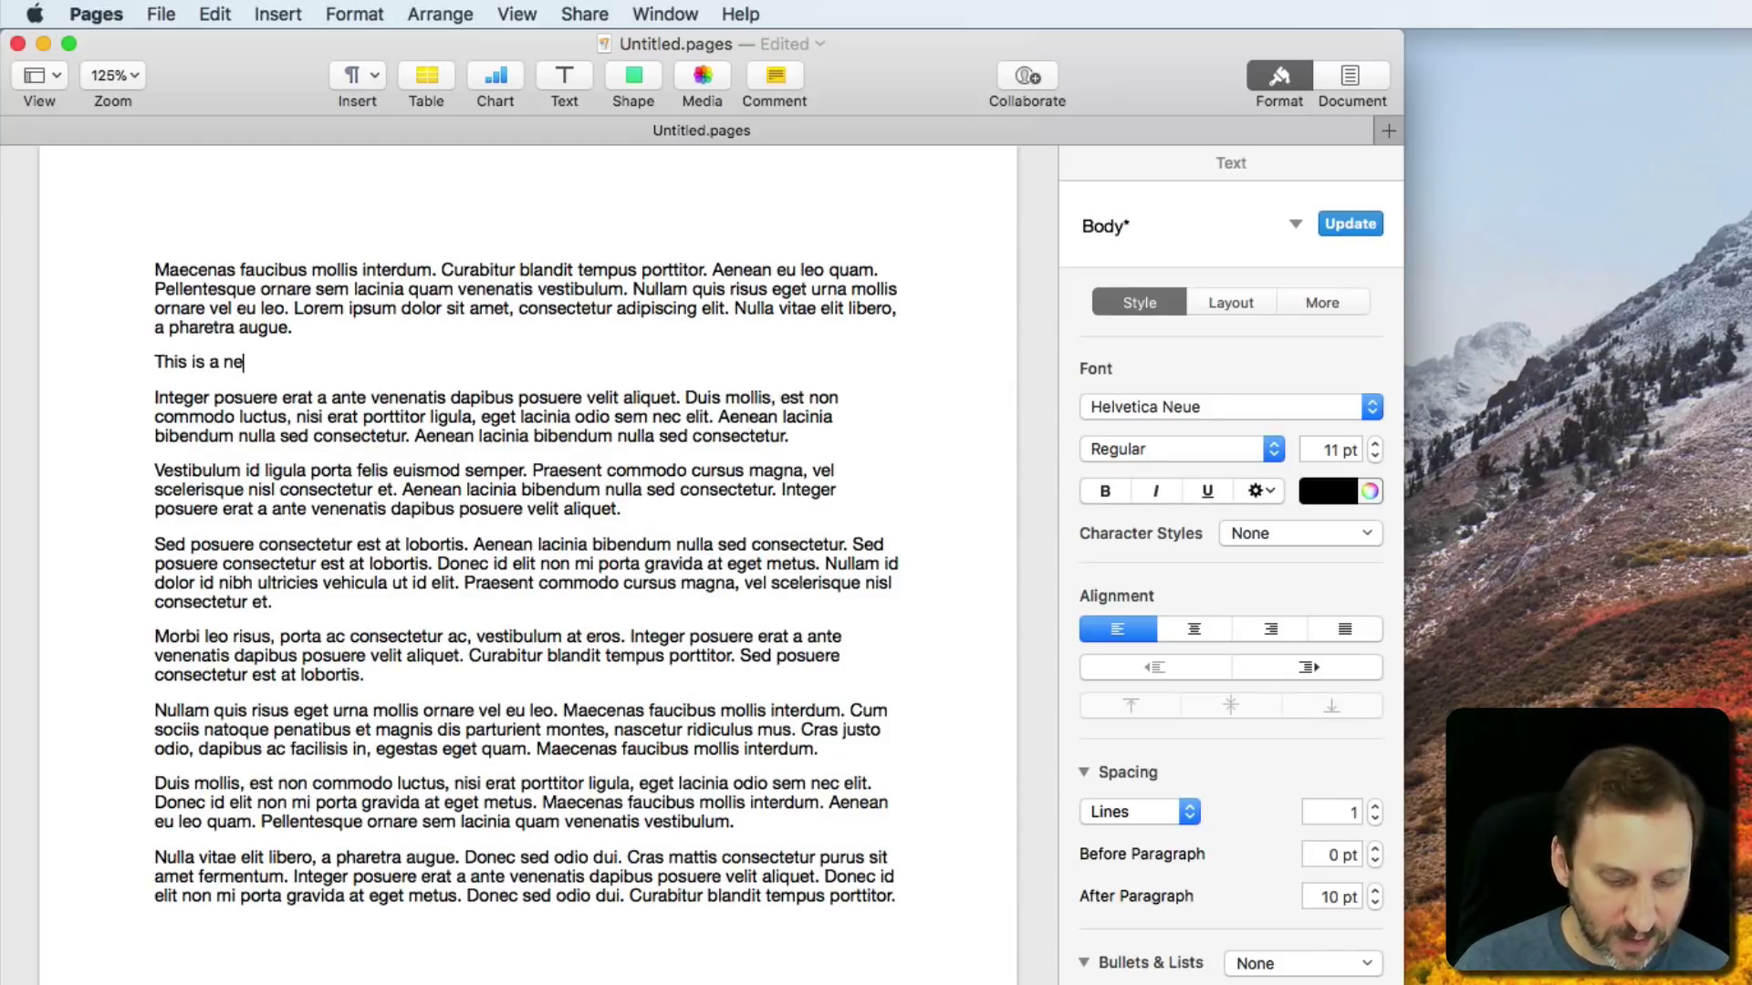
pyautogui.write('w para')
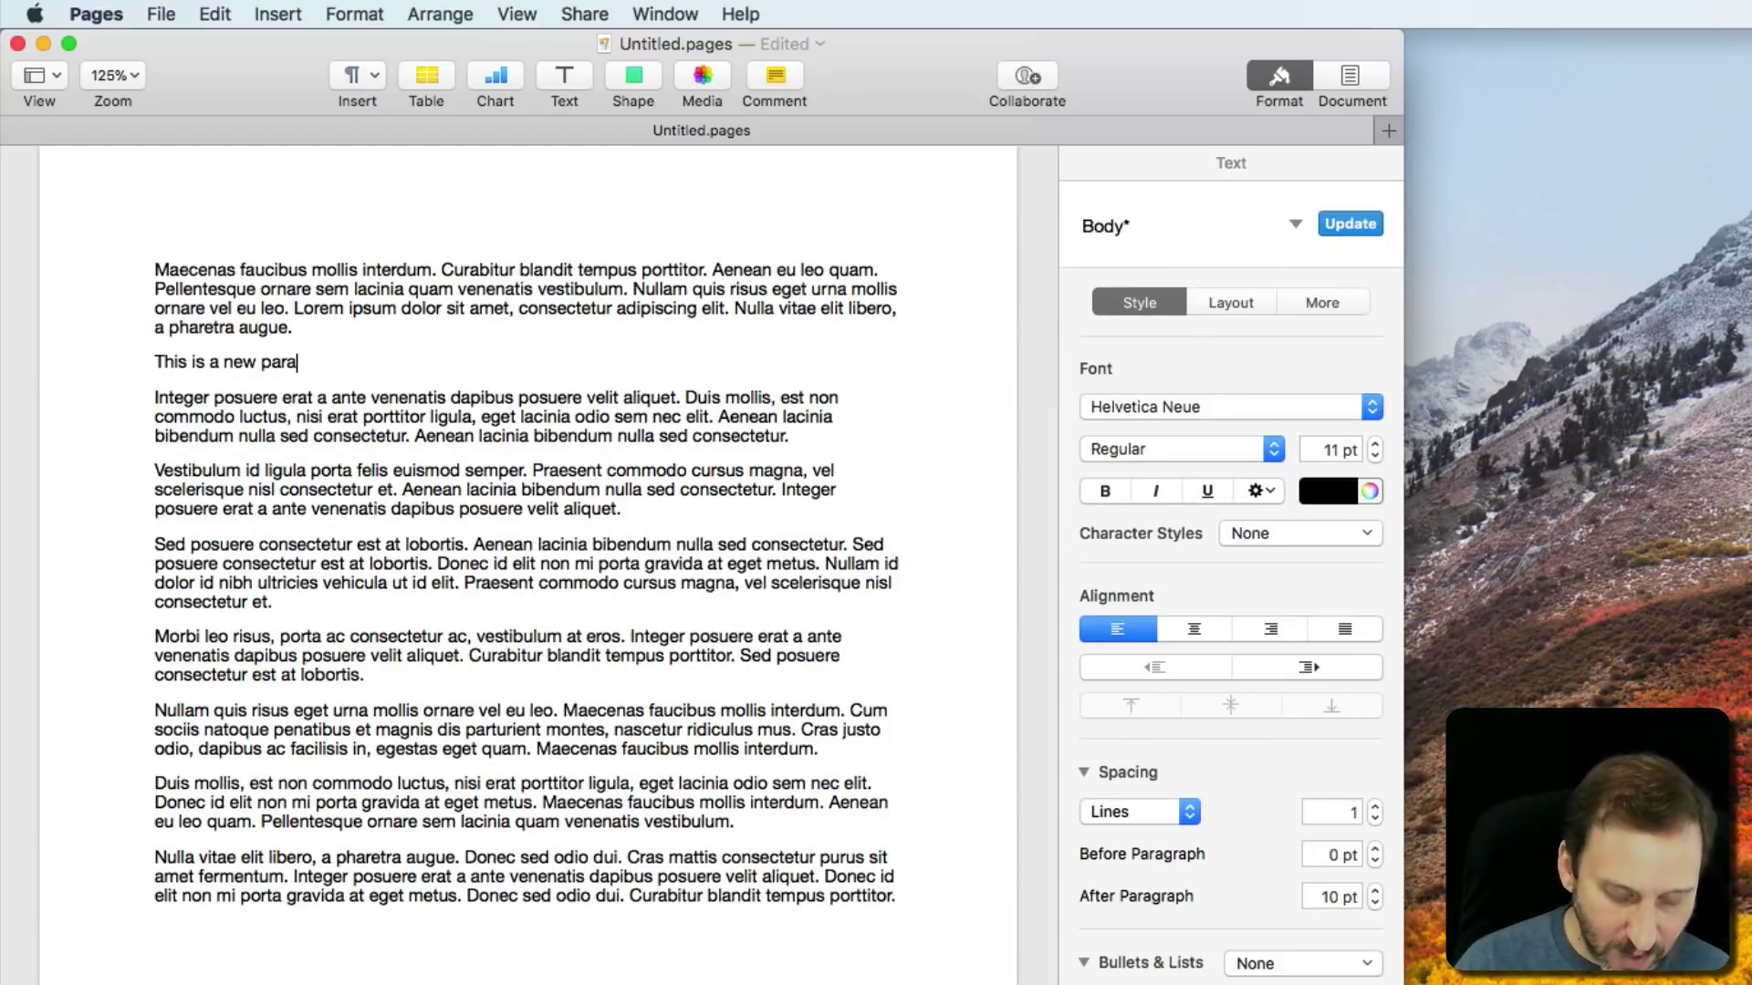
pyautogui.write('graph.')
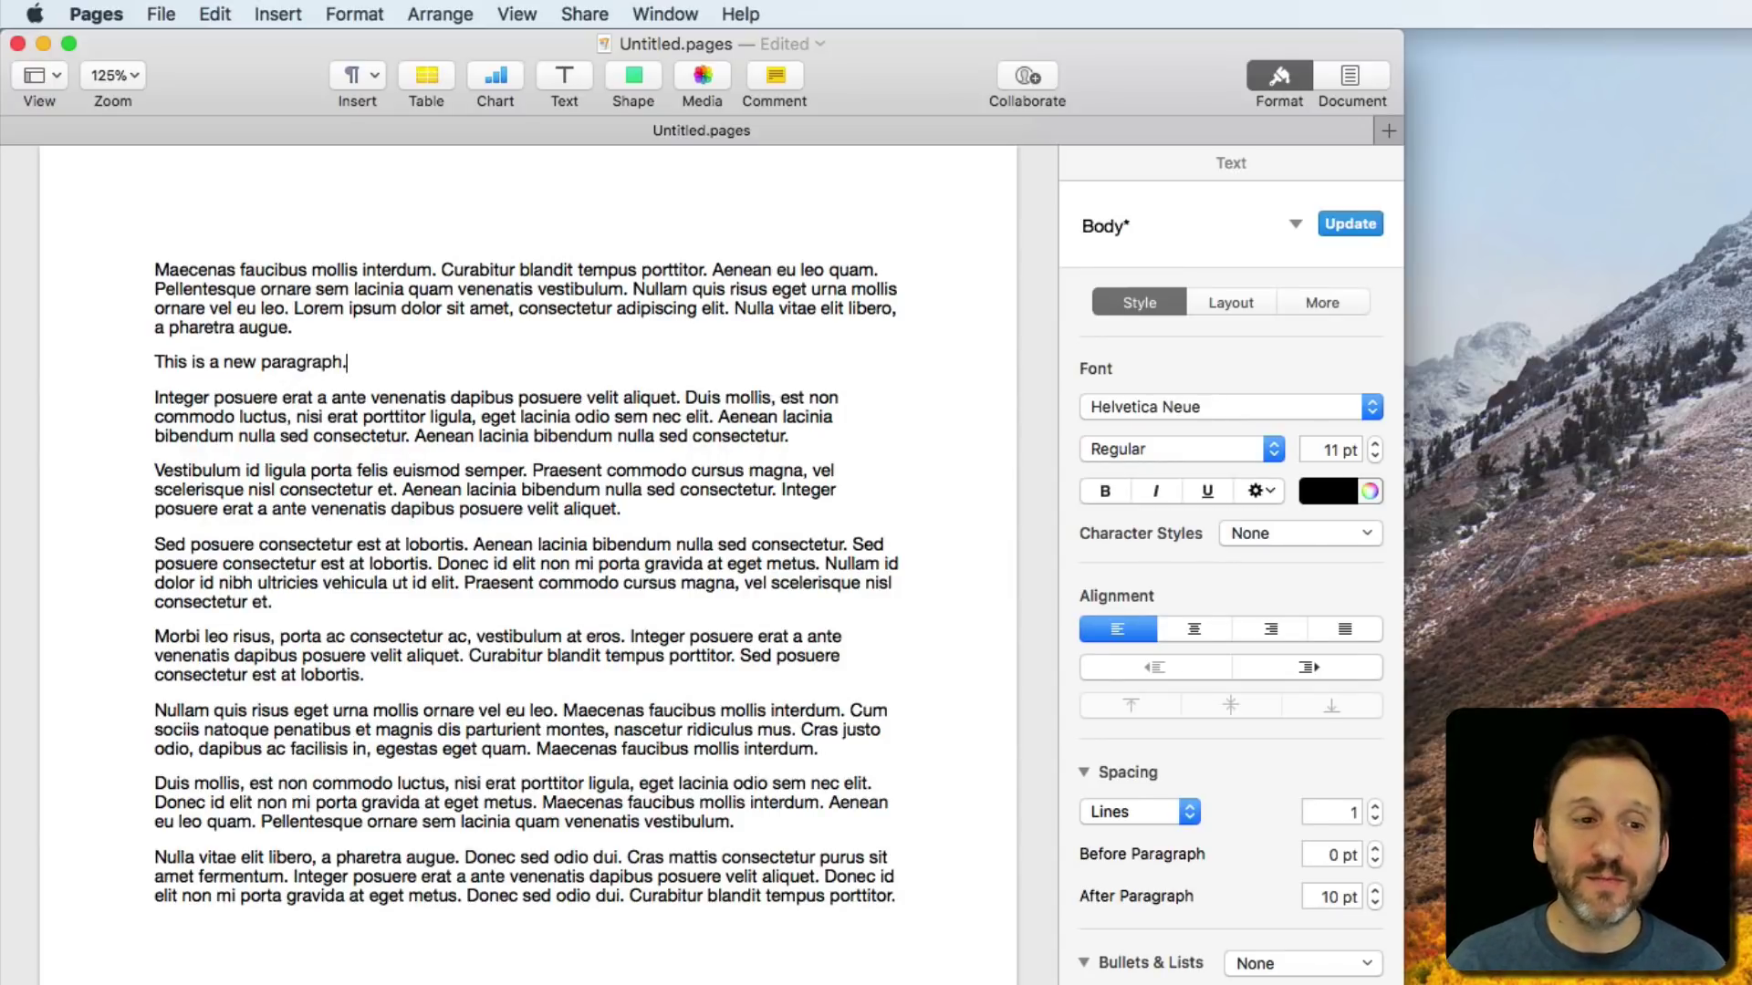
pyautogui.press('super+a')
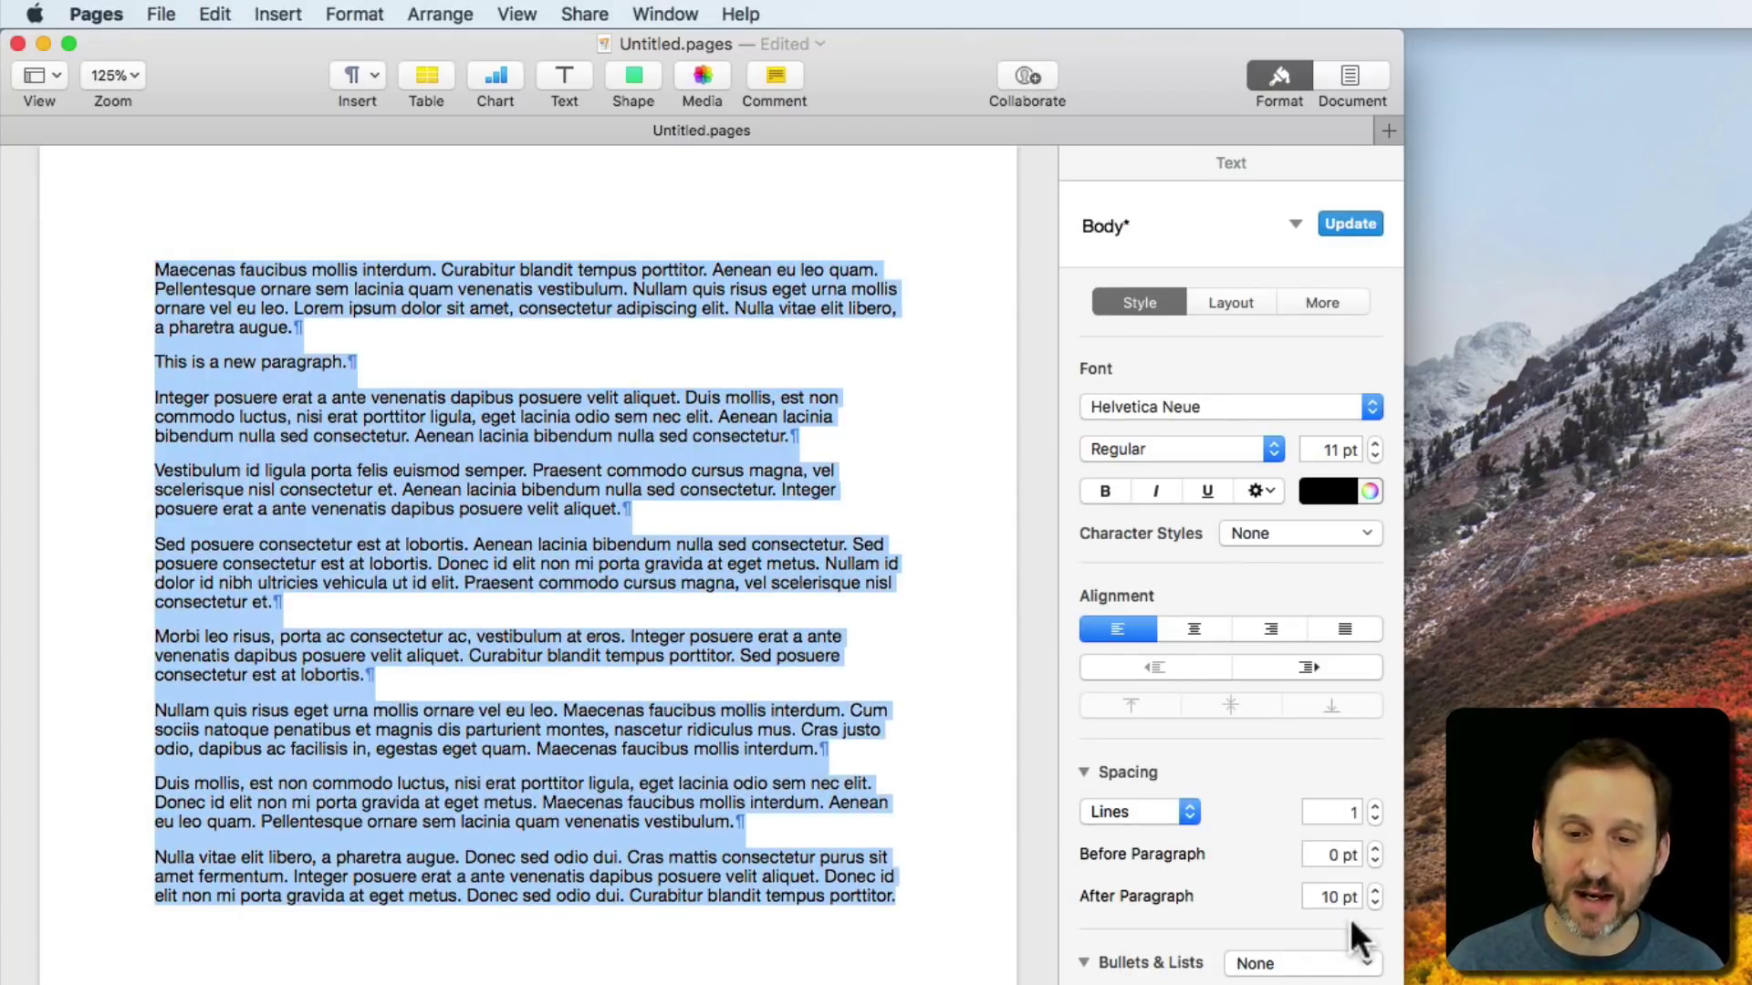
pyautogui.click(1373, 890)
pyautogui.click(1374, 890)
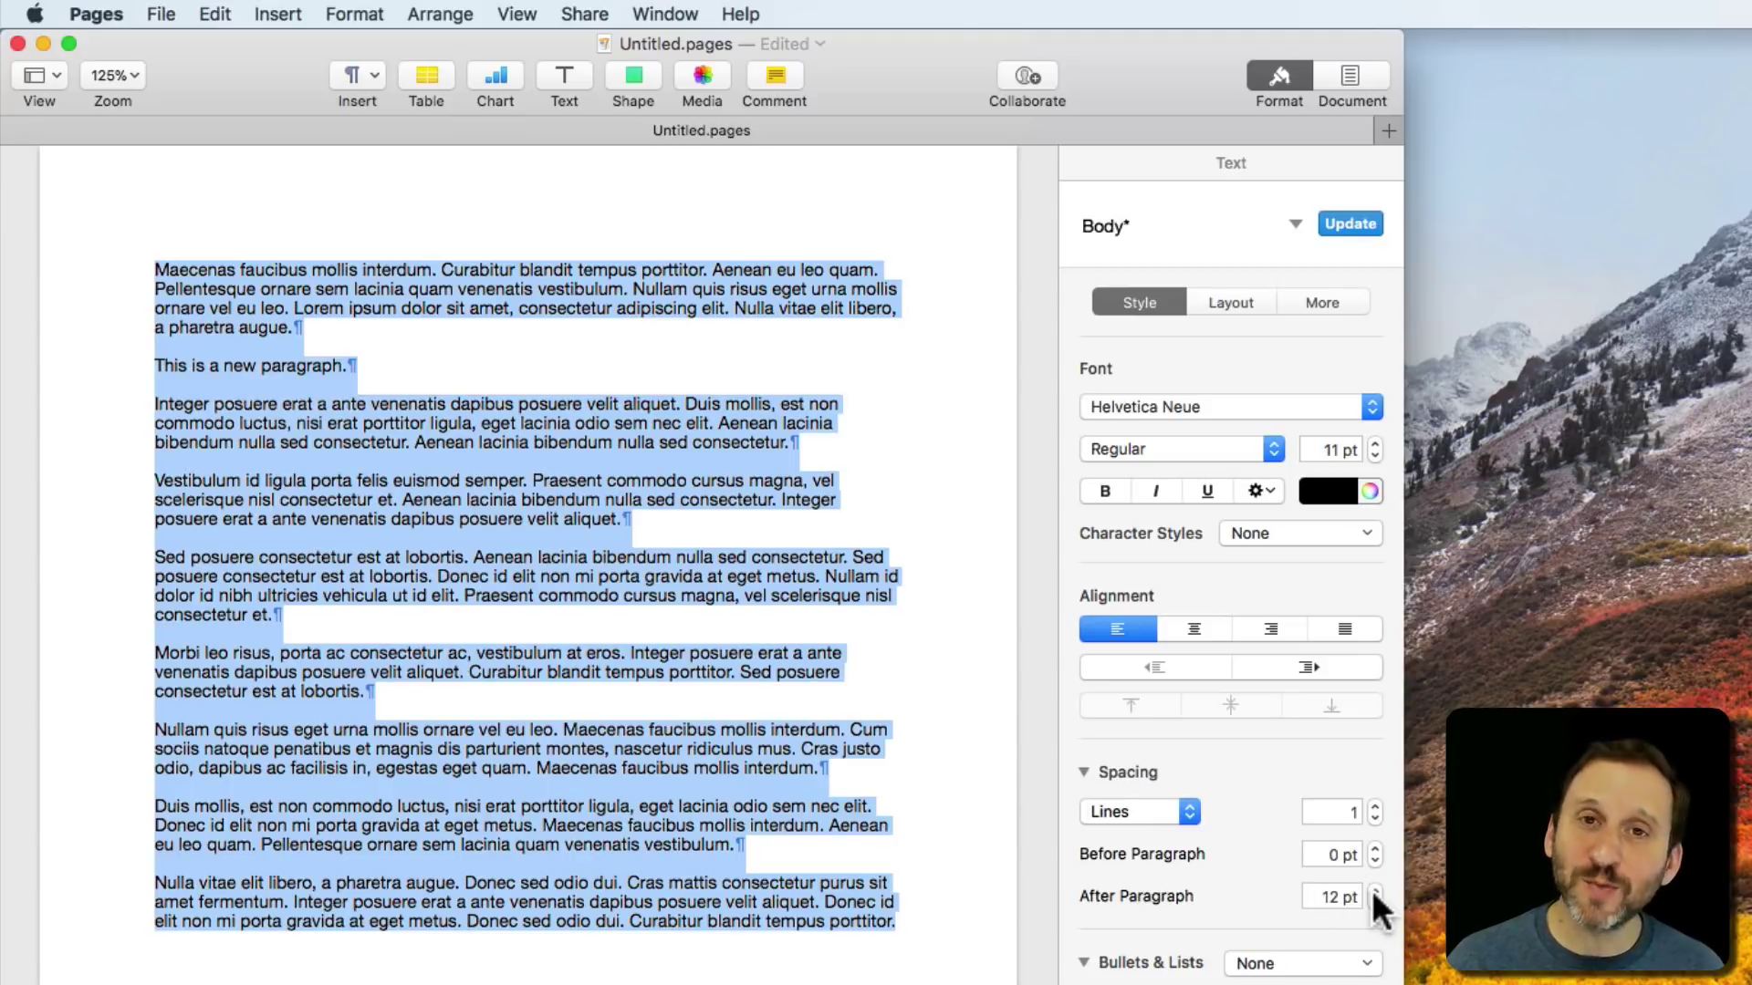
pyautogui.click(1374, 900)
pyautogui.click(1374, 900)
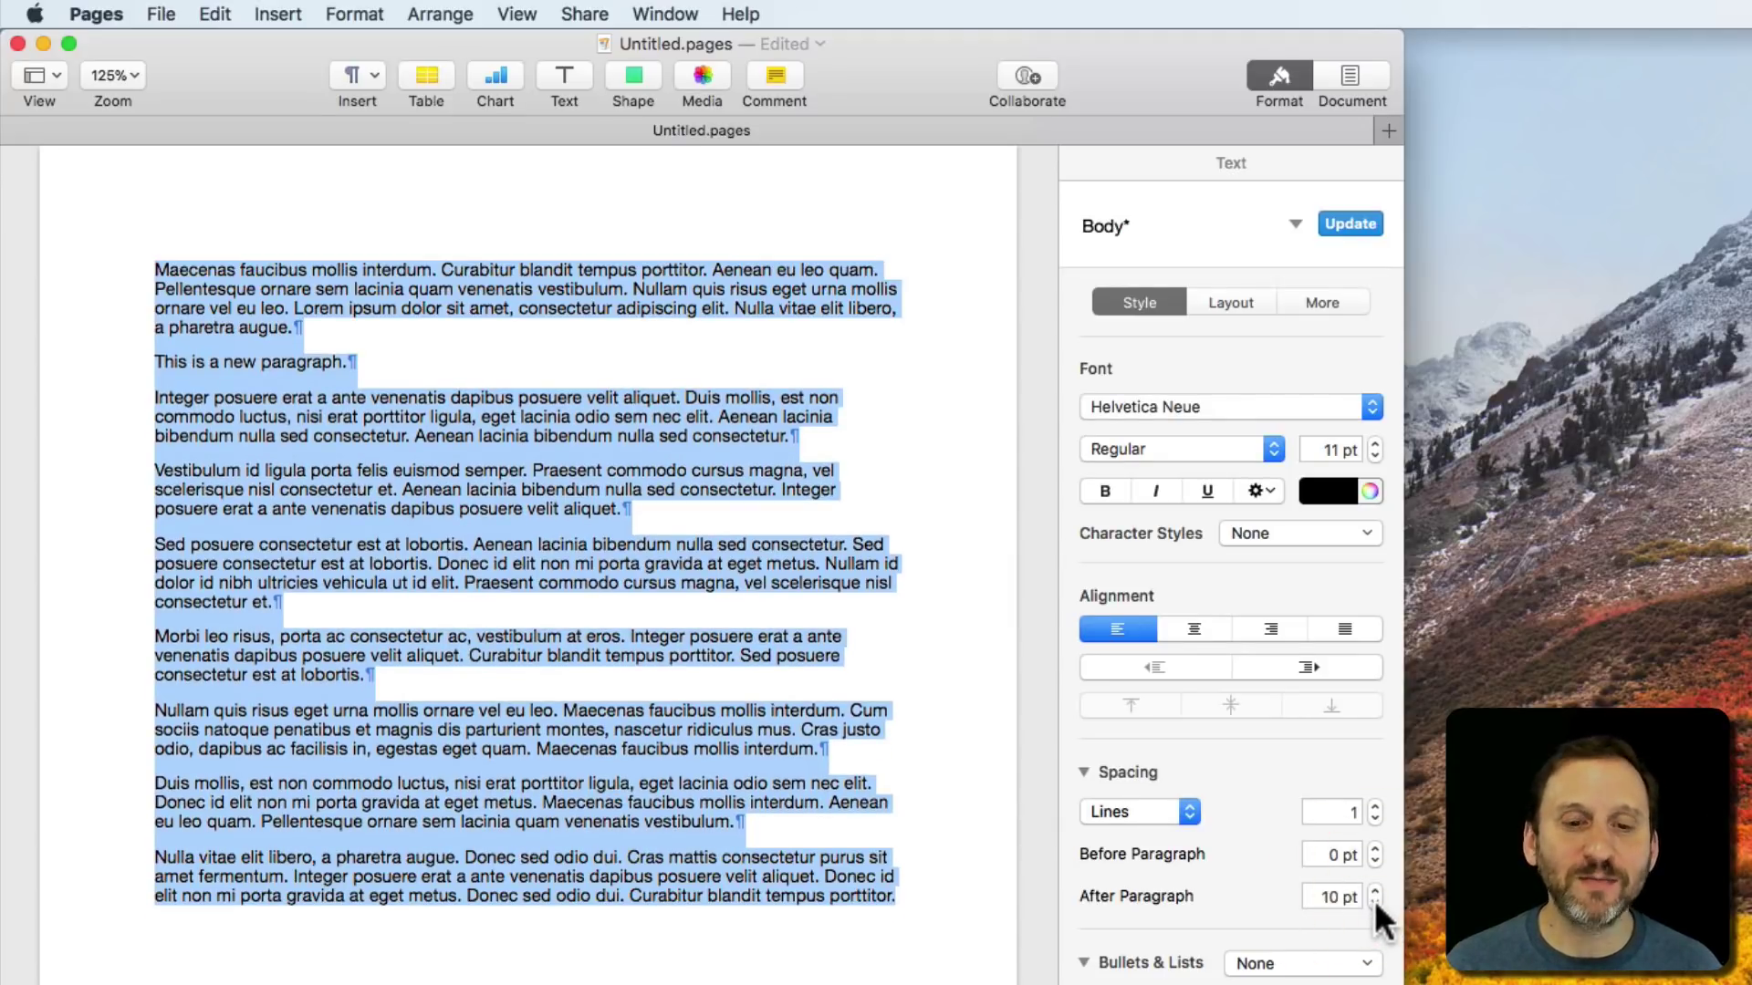
pyautogui.click(332, 363)
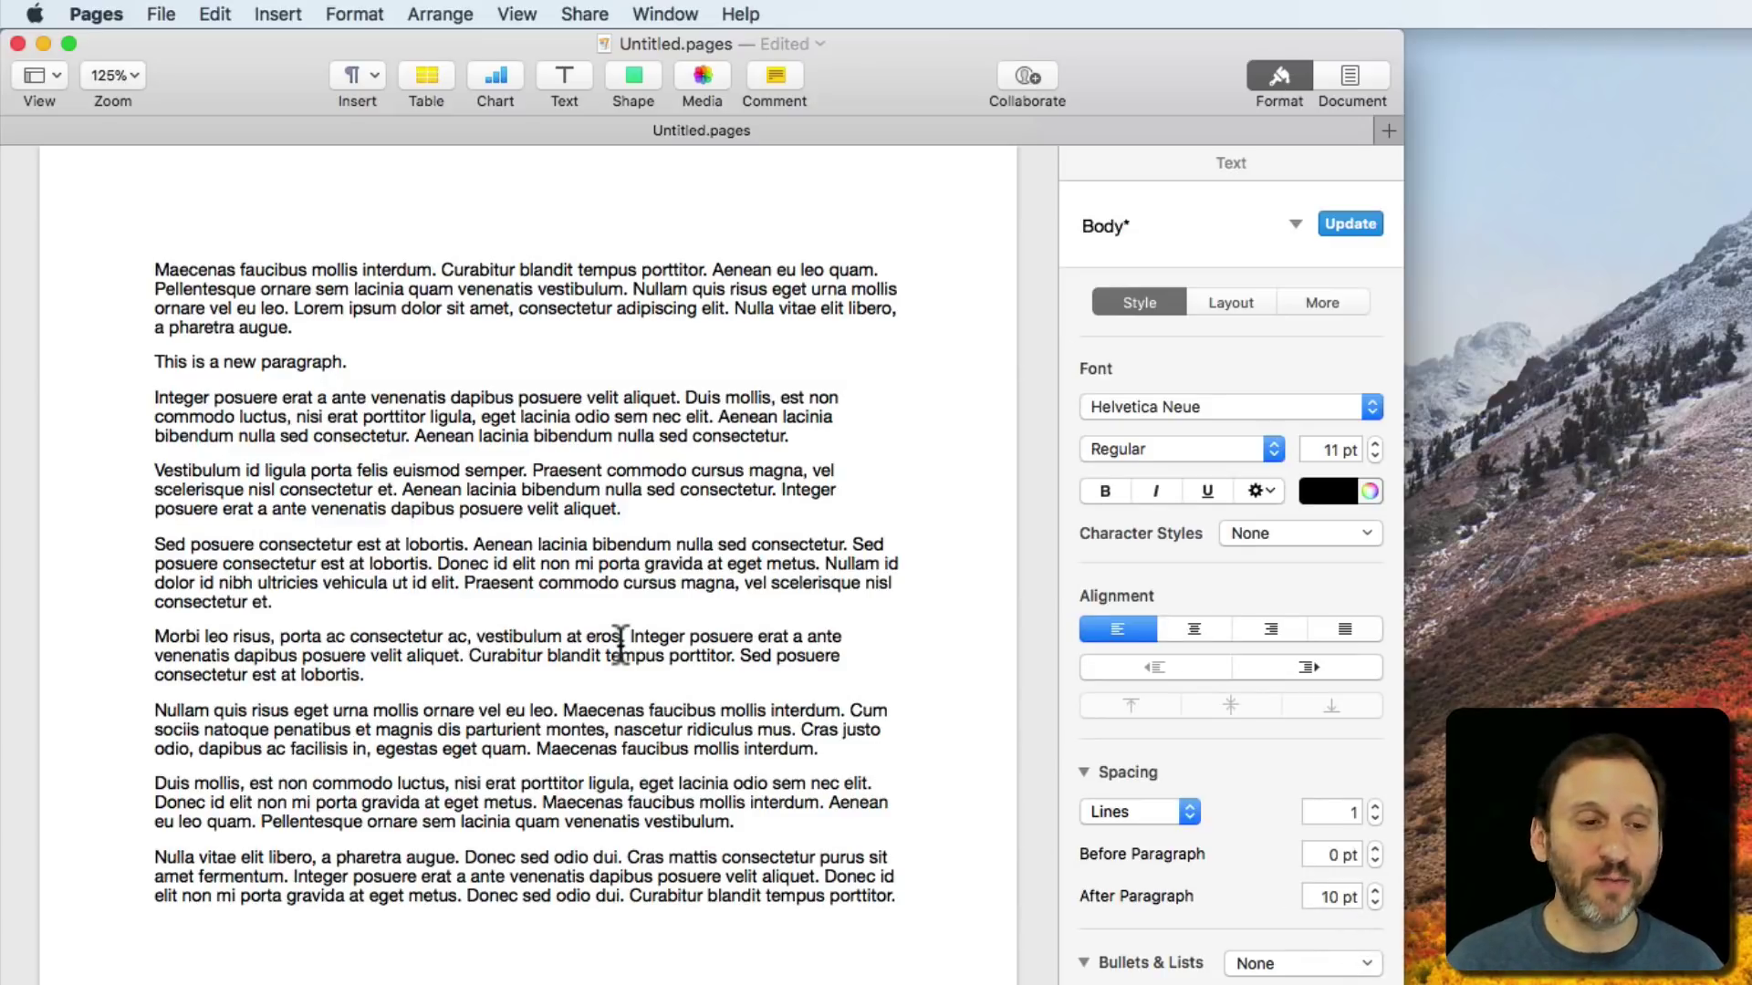
pyautogui.click(334, 363)
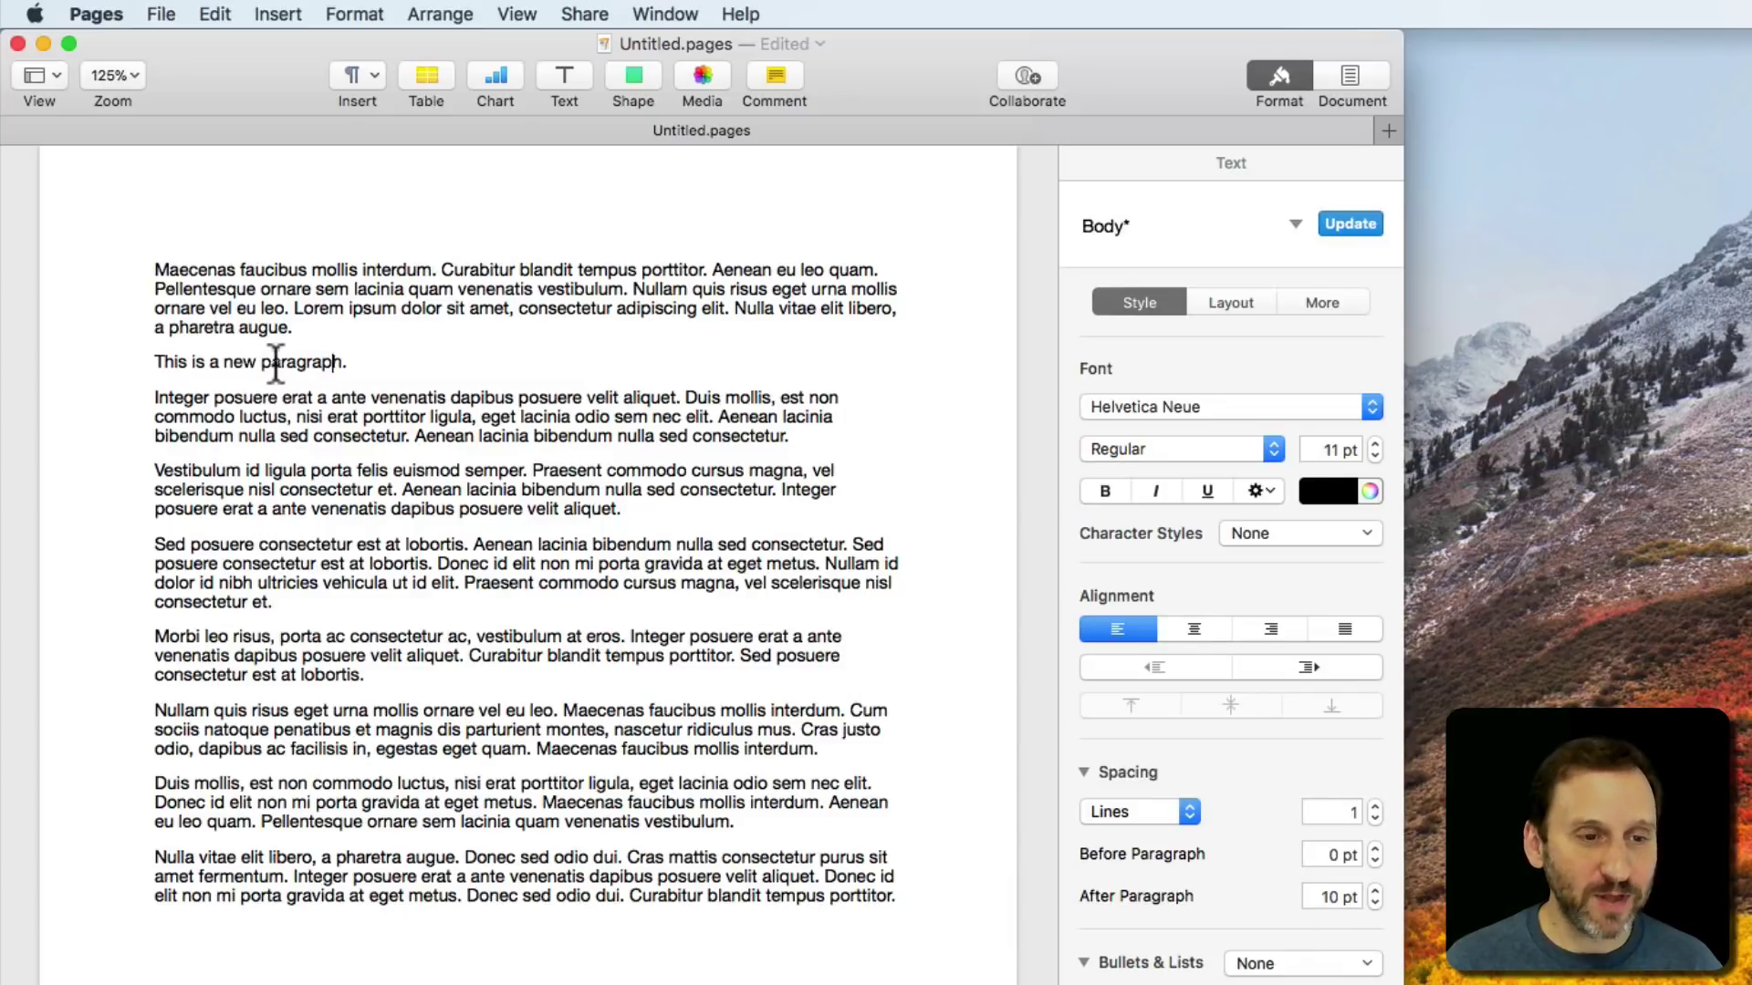
pyautogui.press('super+a')
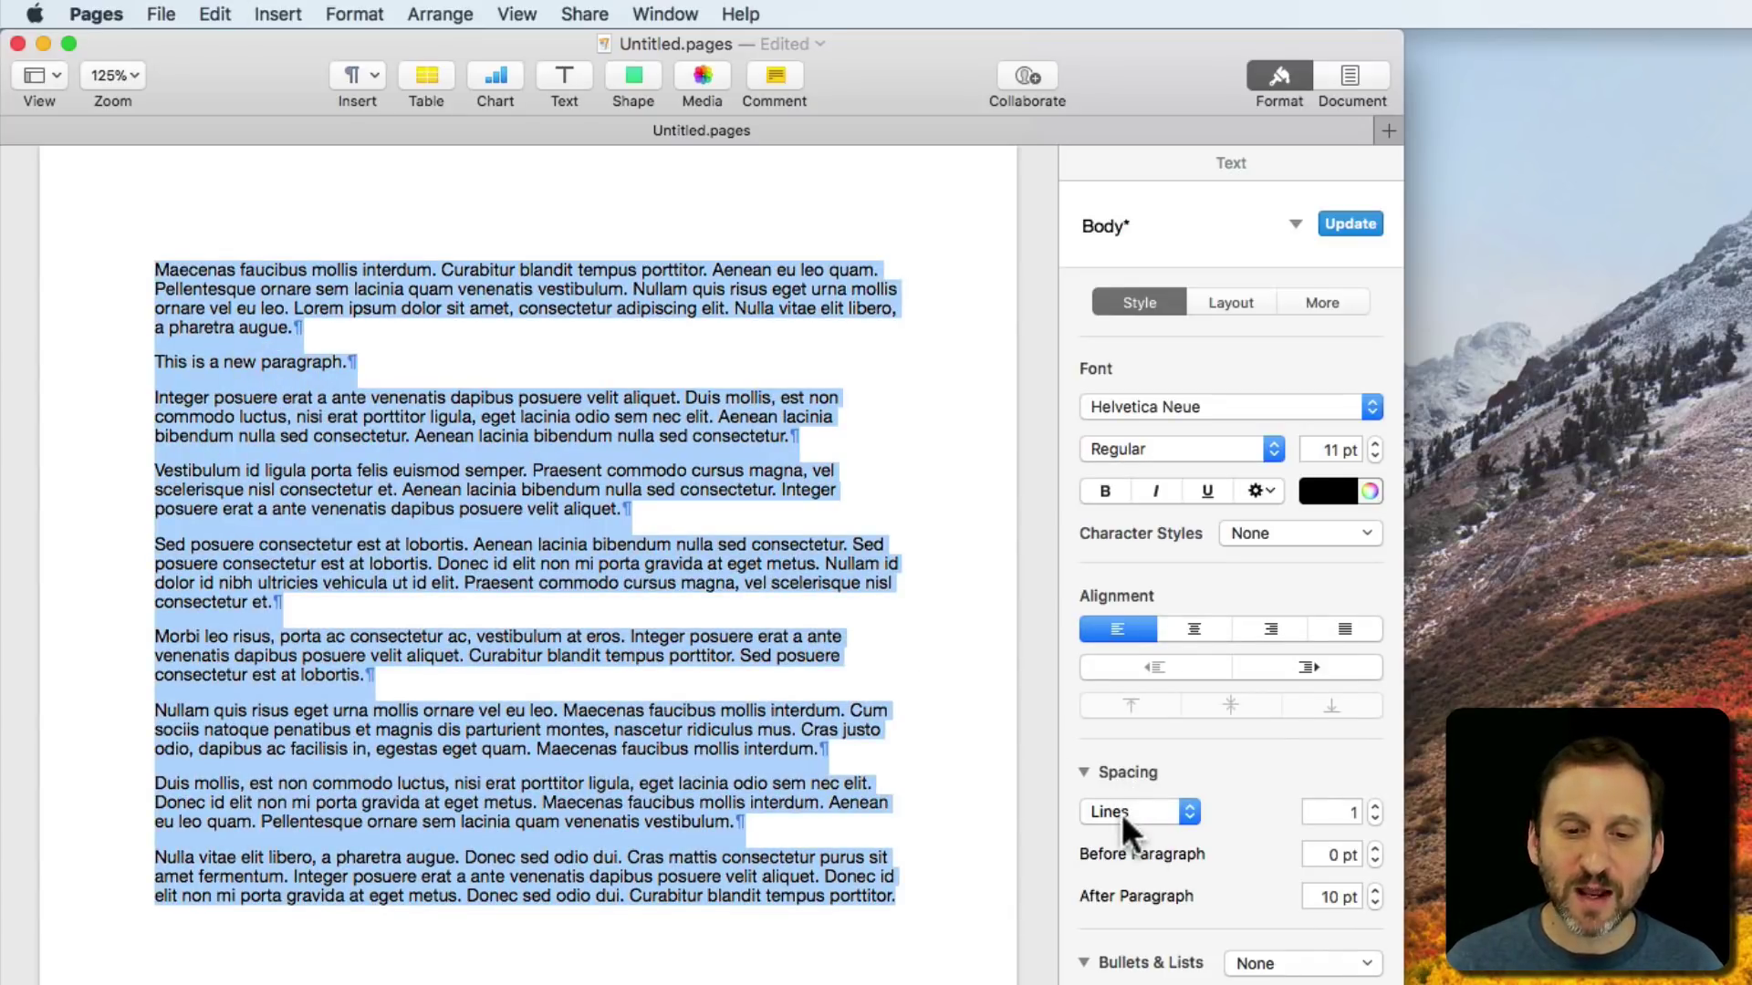
pyautogui.click(1374, 805)
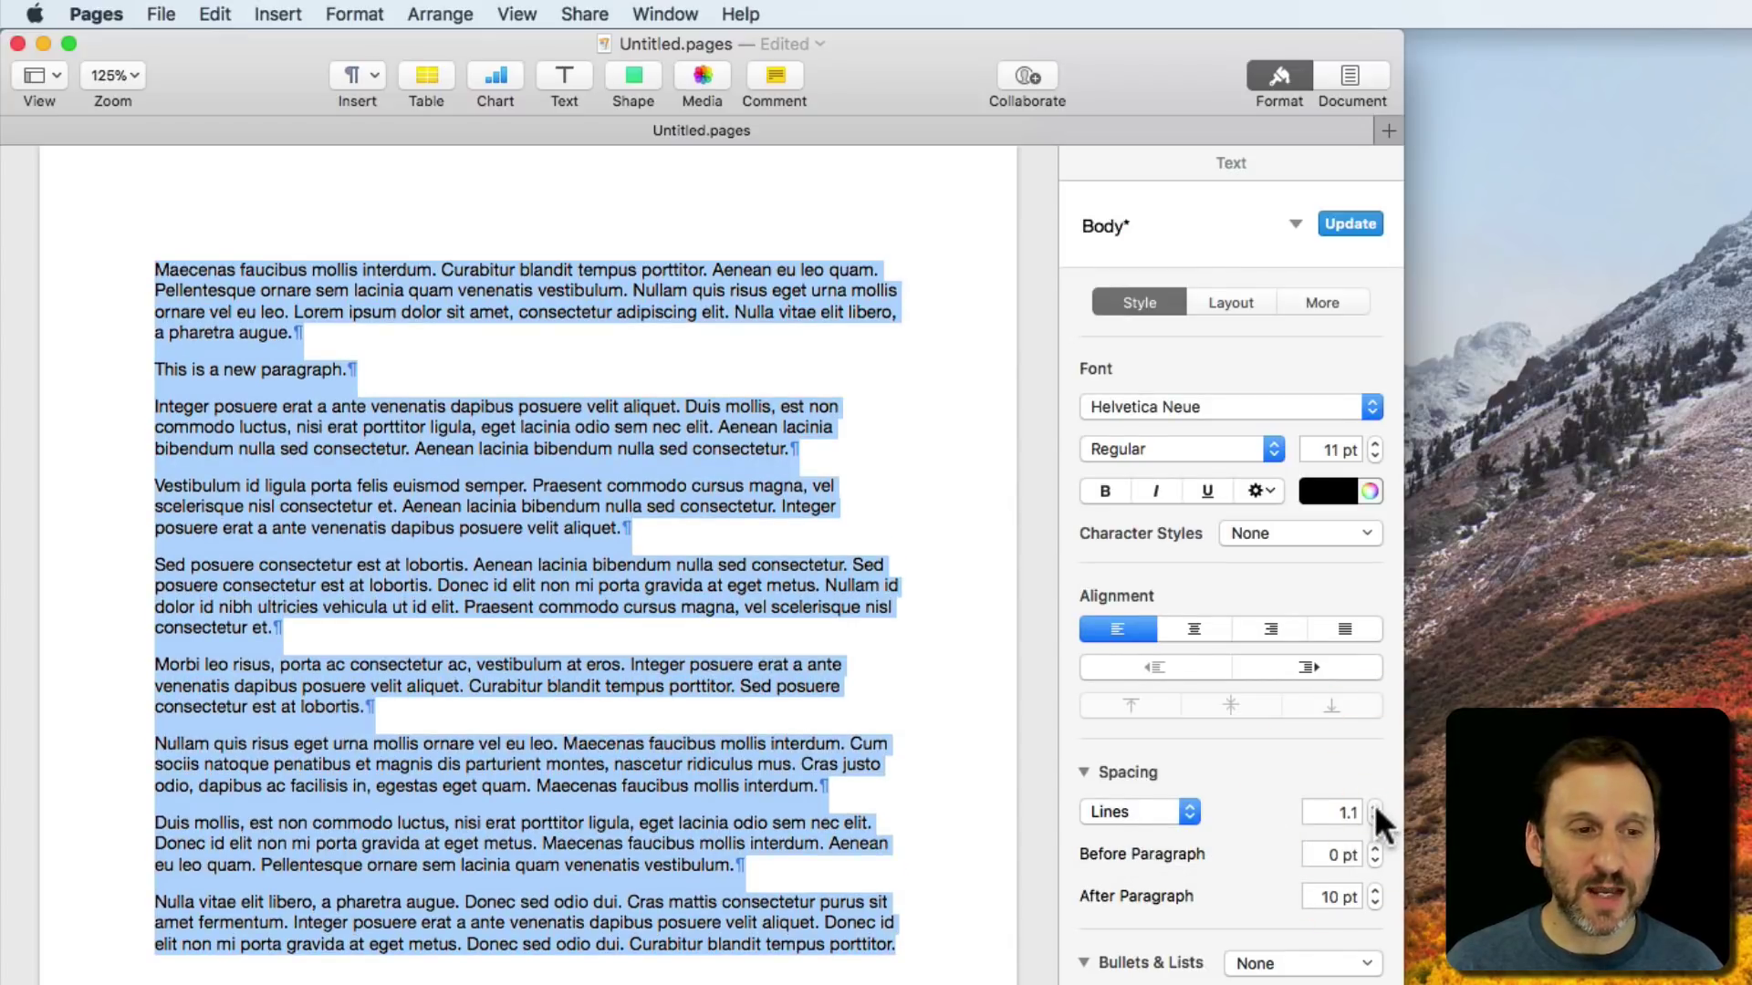
pyautogui.click(1375, 805)
pyautogui.click(1374, 804)
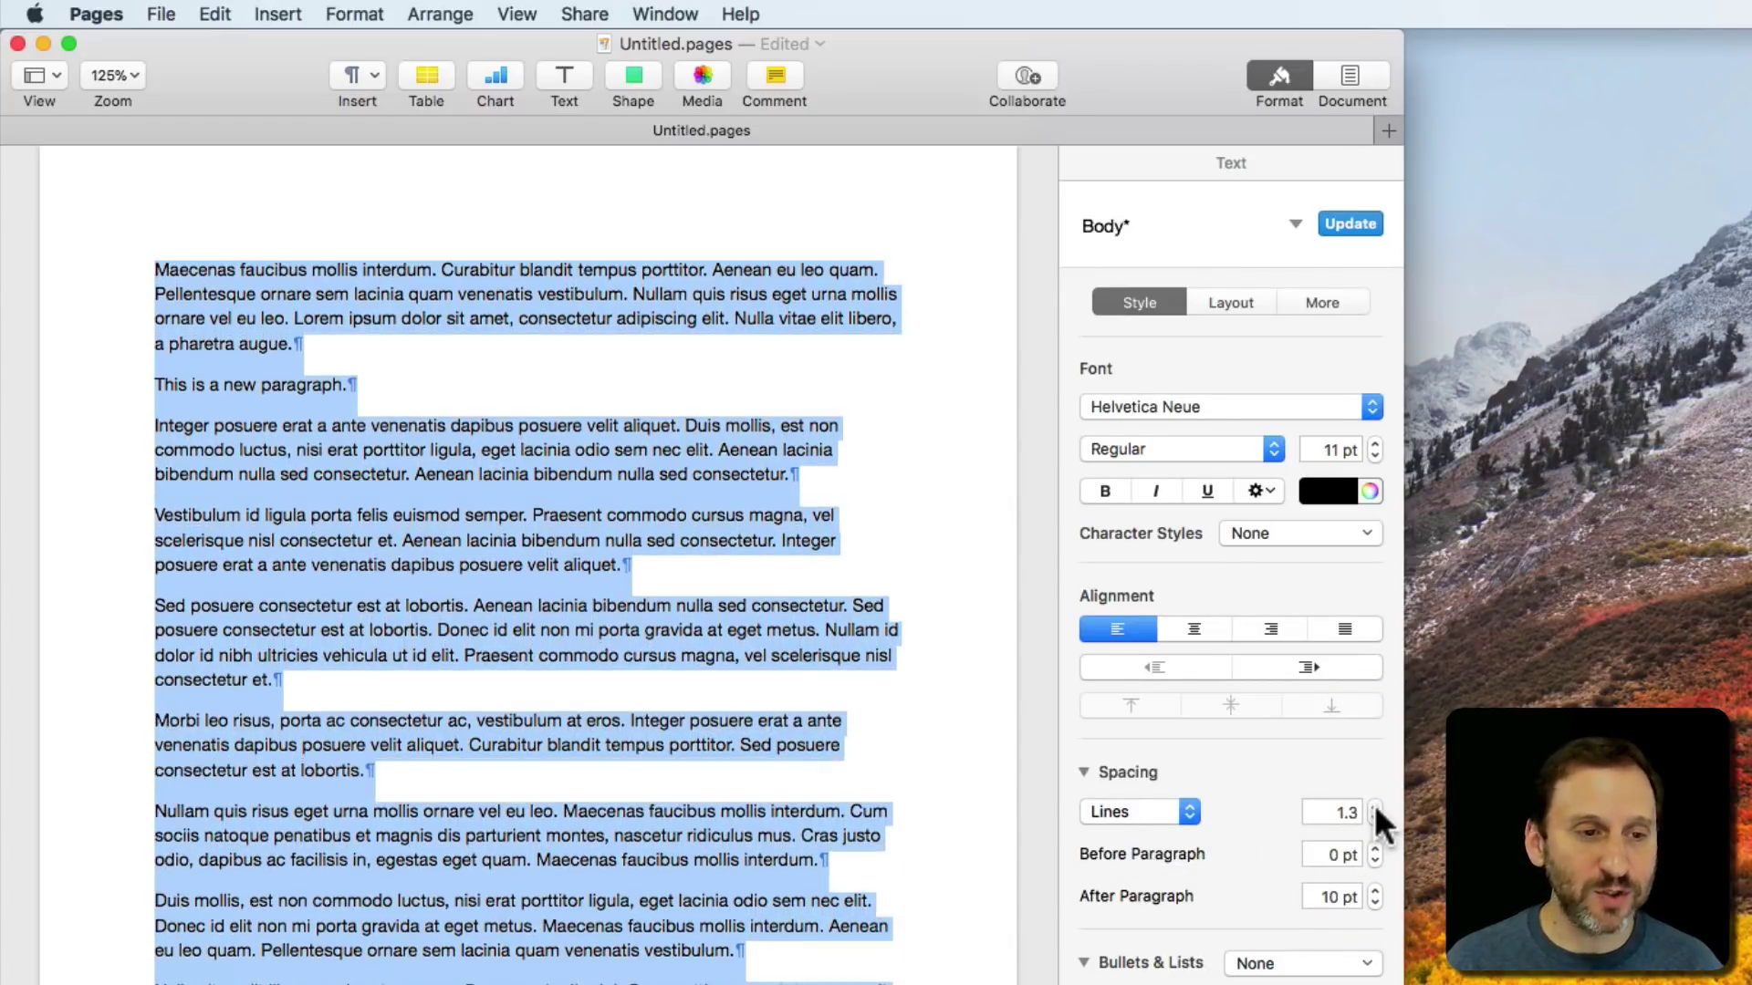
pyautogui.click(1367, 804)
pyautogui.click(1367, 804)
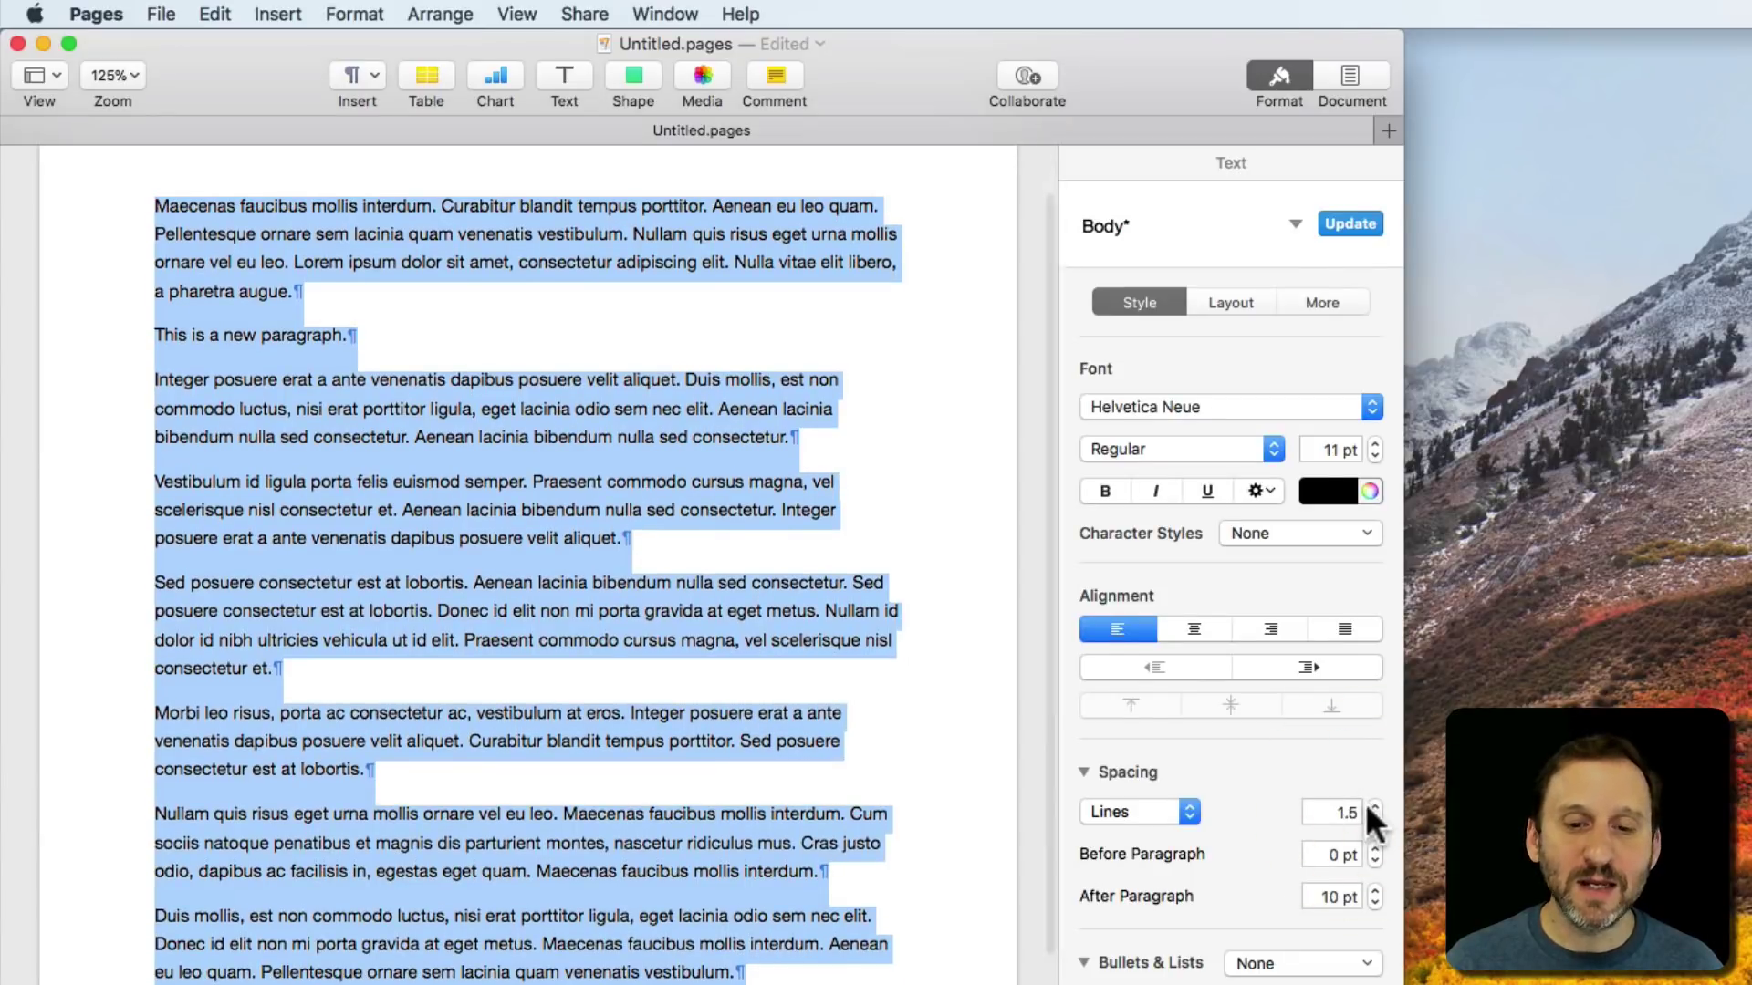
pyautogui.click(1375, 818)
pyautogui.click(1374, 817)
pyautogui.click(1374, 818)
pyautogui.click(1374, 818)
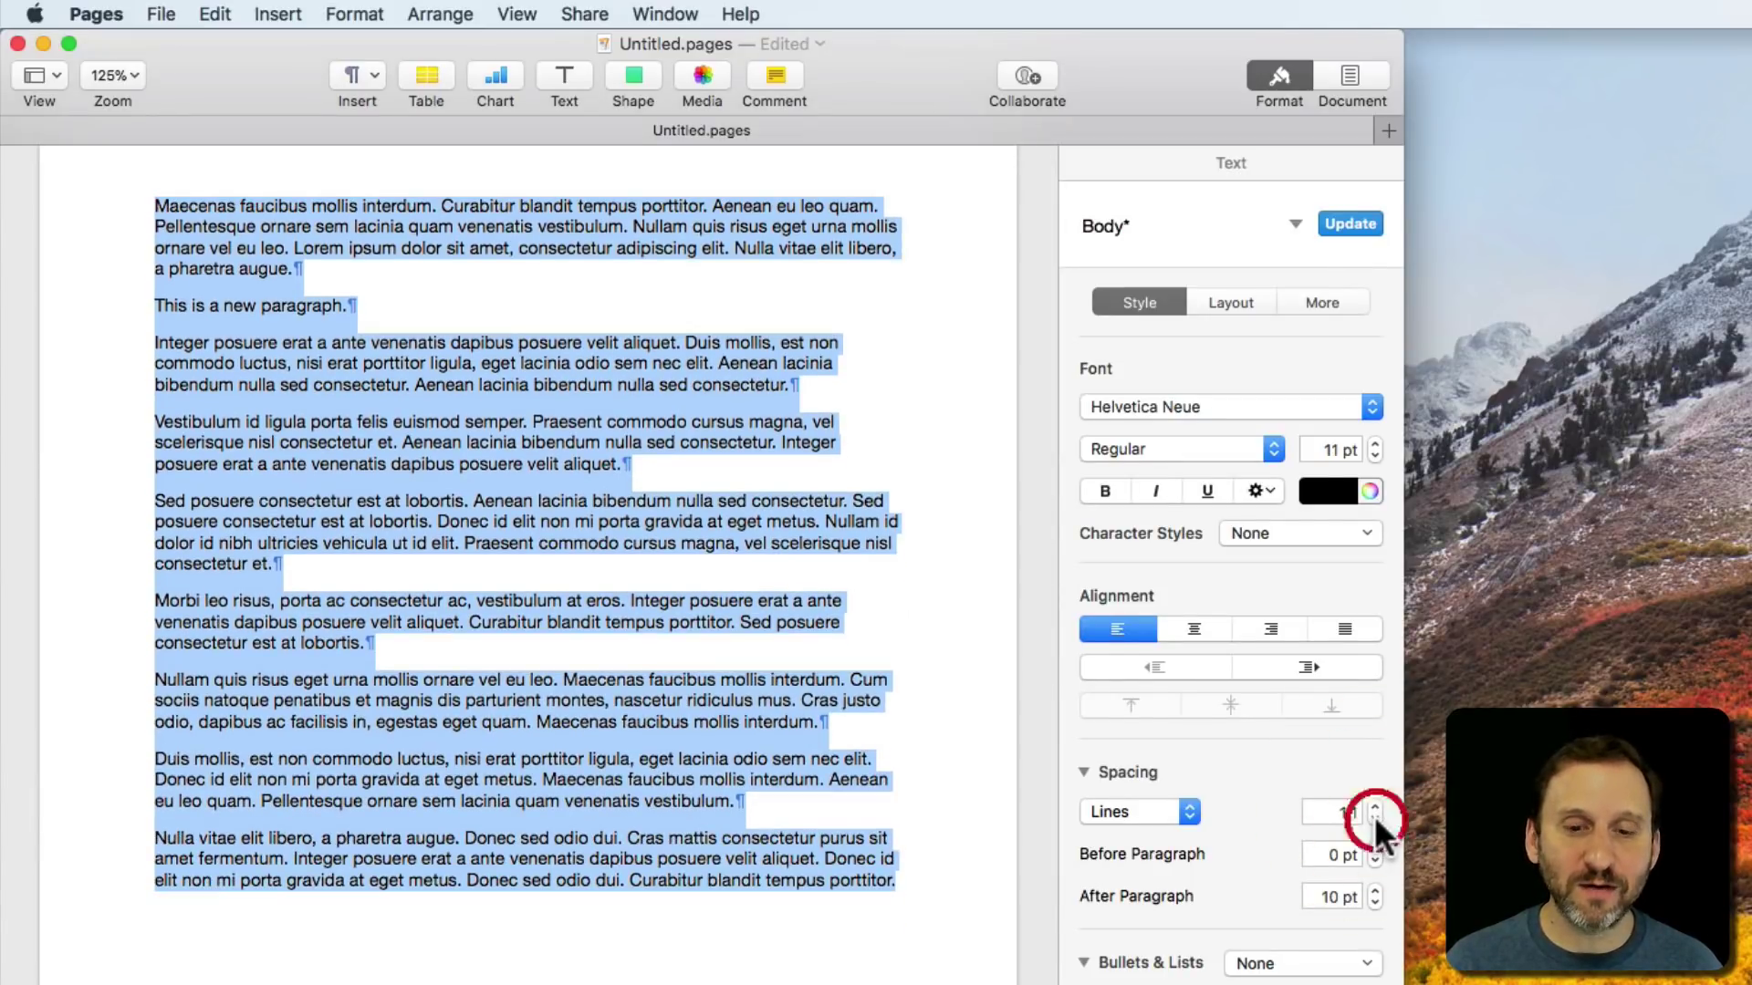
pyautogui.scroll(2, 458, 344)
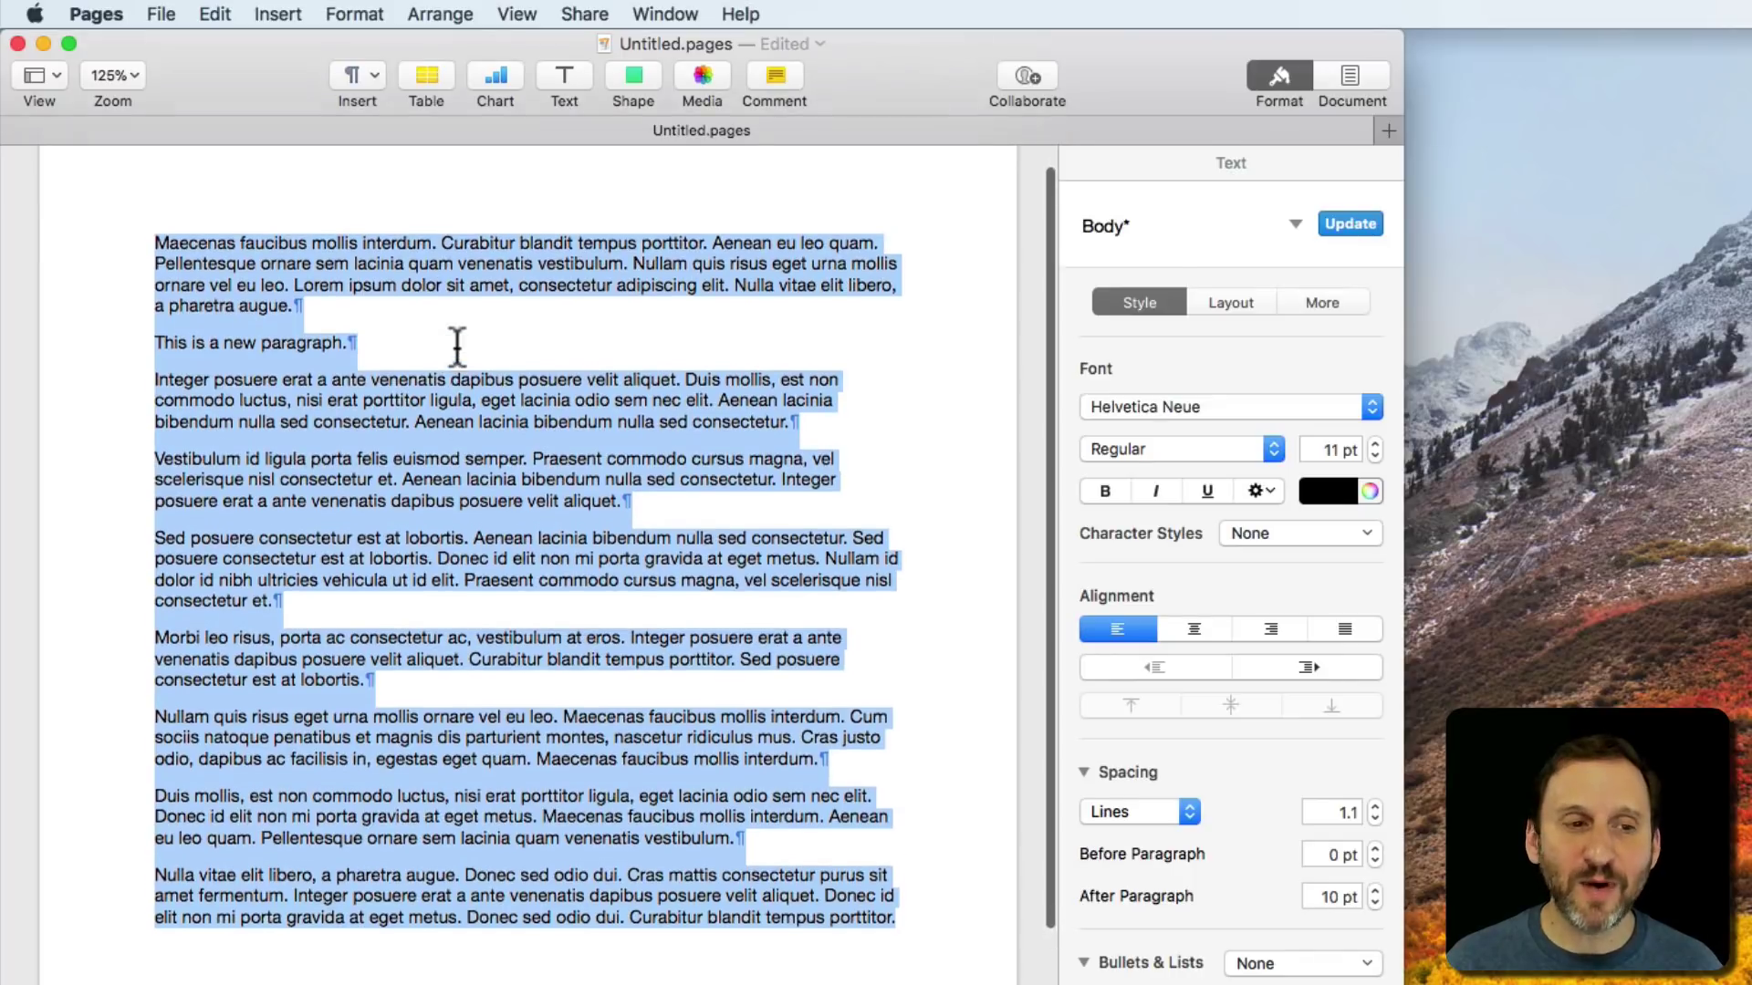
# Step: Switch the body text's line spacing mode to At Least and set it to 16 pt
pyautogui.click(1159, 813)
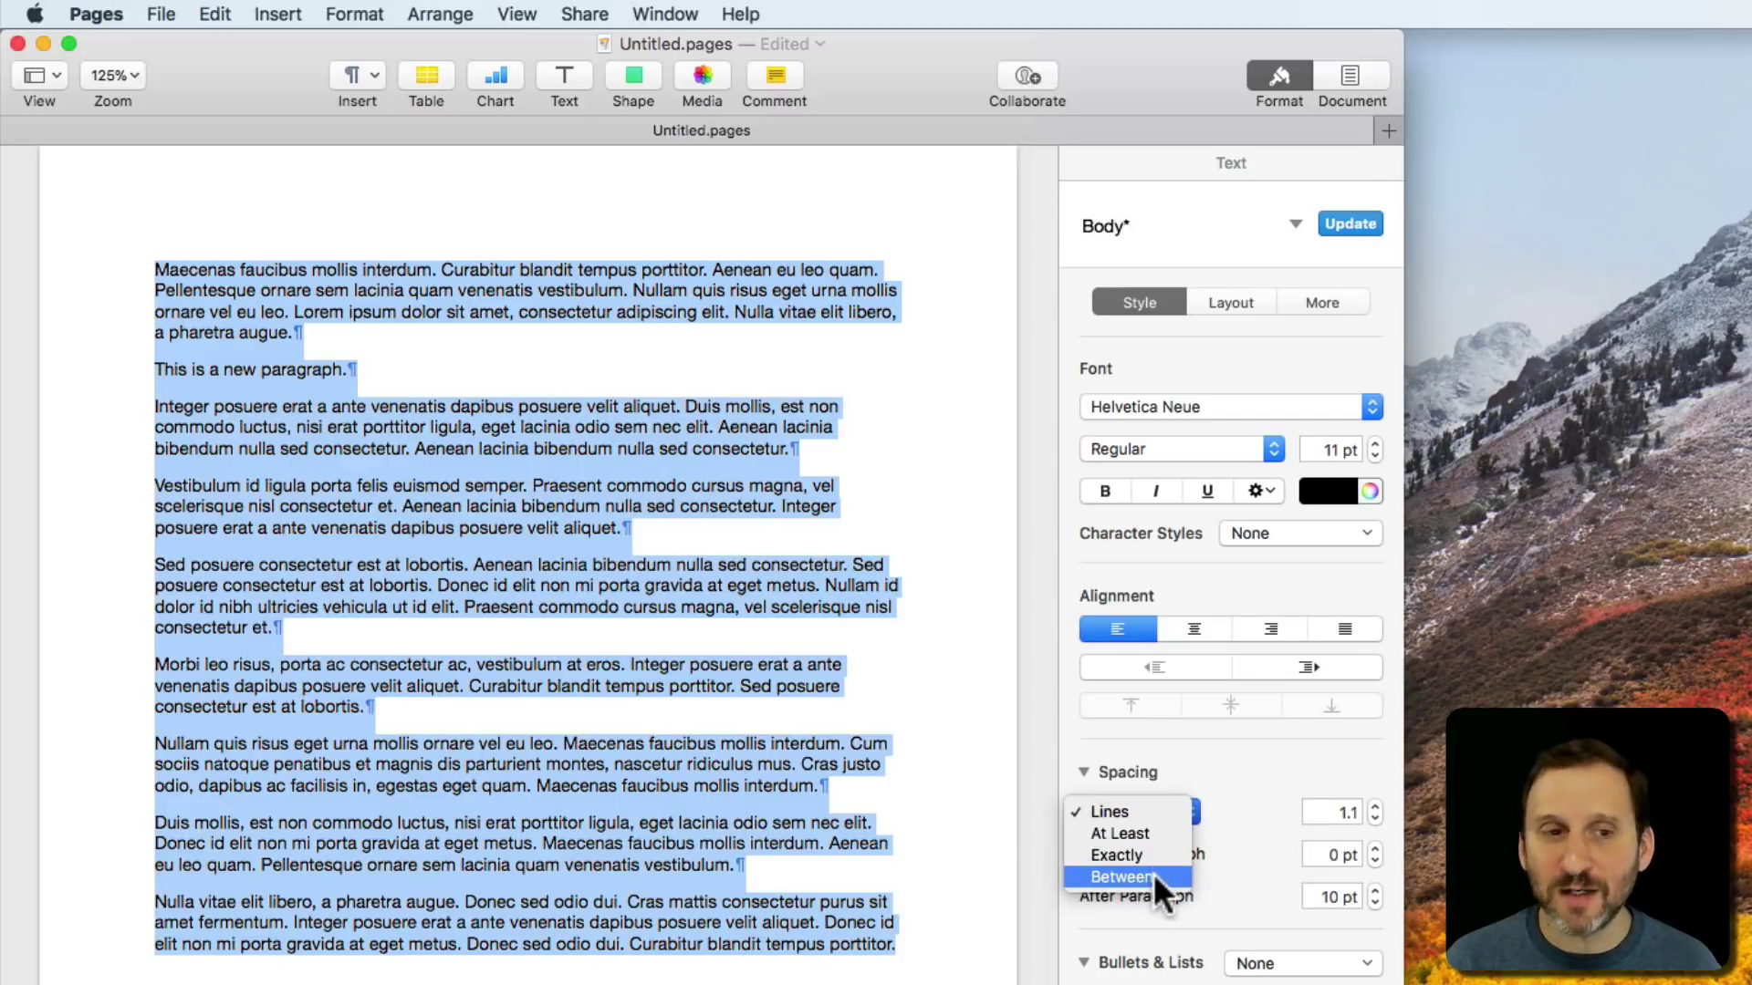
pyautogui.click(1151, 832)
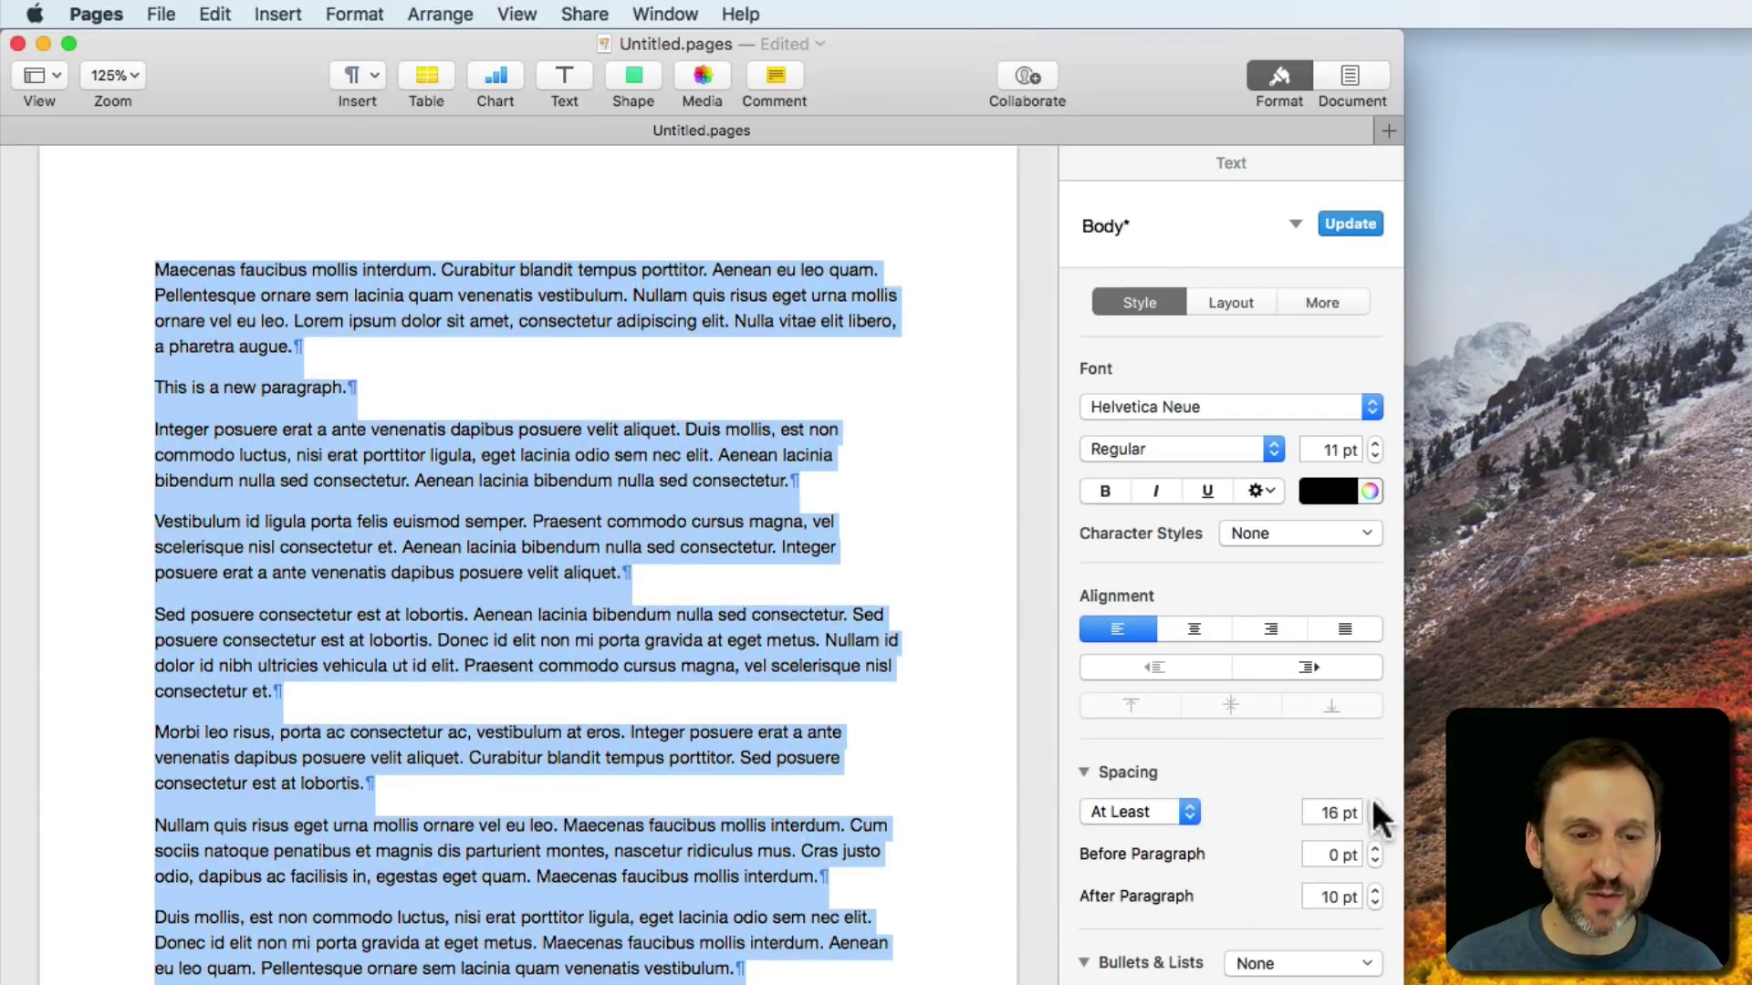
pyautogui.click(1374, 814)
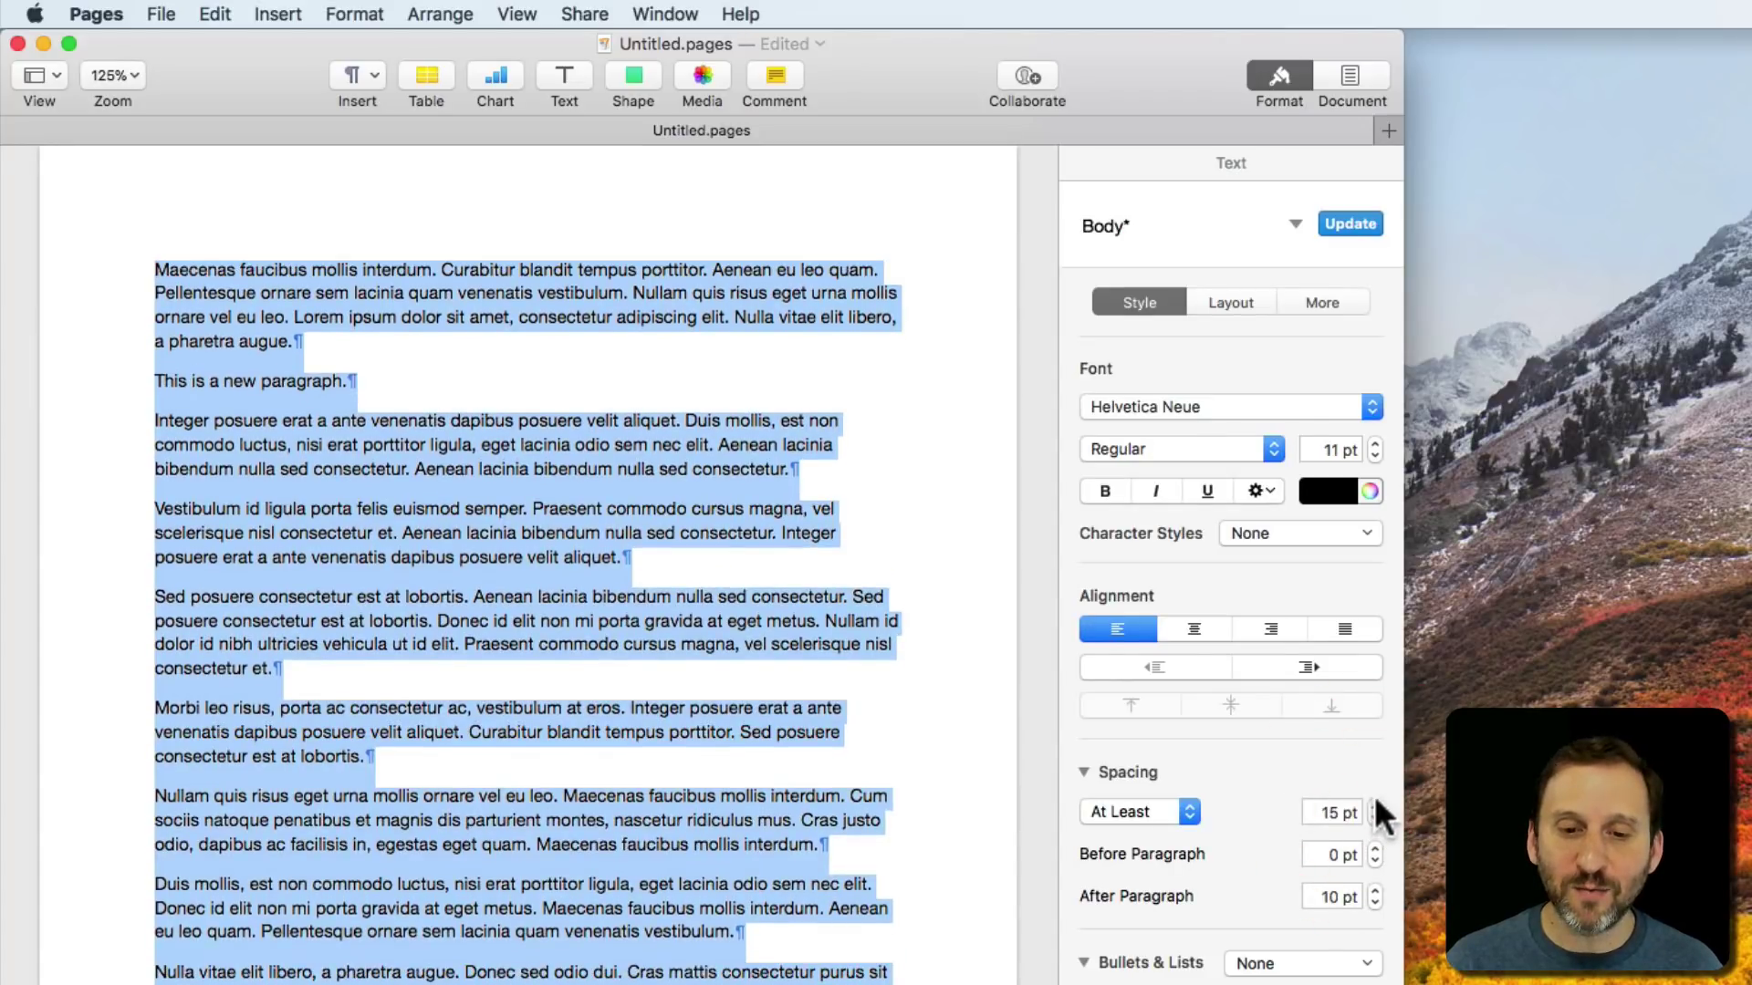
pyautogui.click(1374, 805)
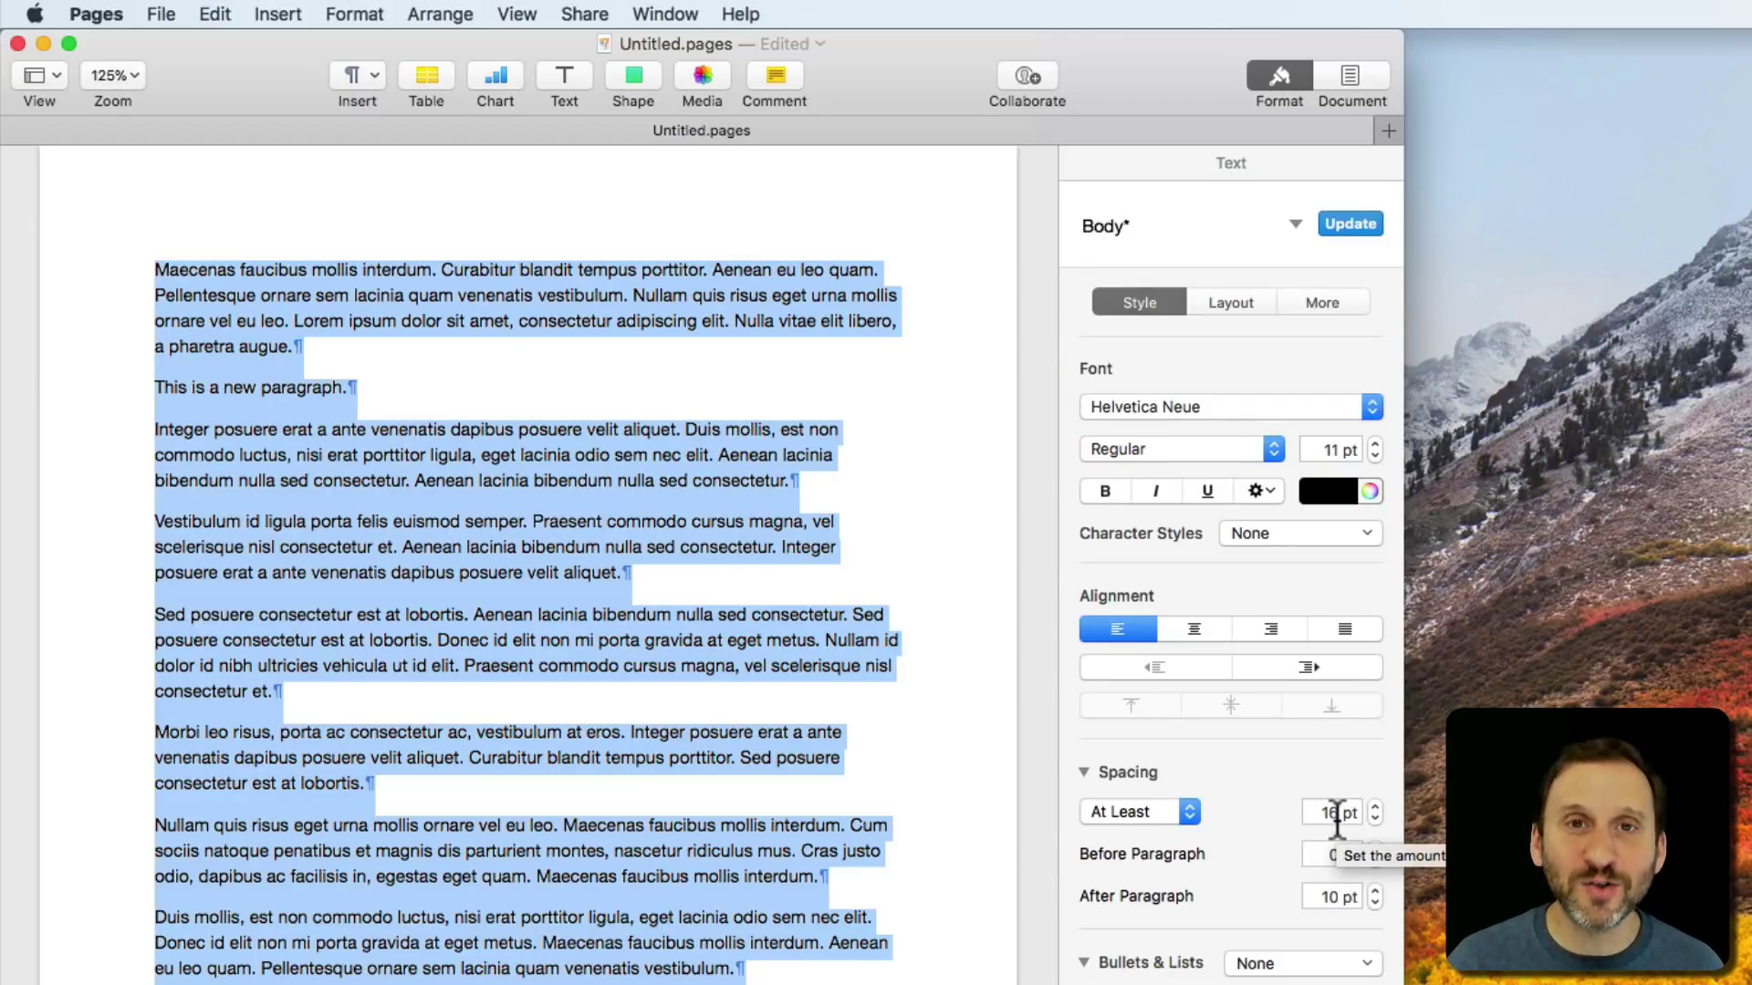
# Step: Try 30 pt on the Vestibulum paragraph, undo back to 11 pt, then set its spacing to Exactly
pyautogui.click(398, 616)
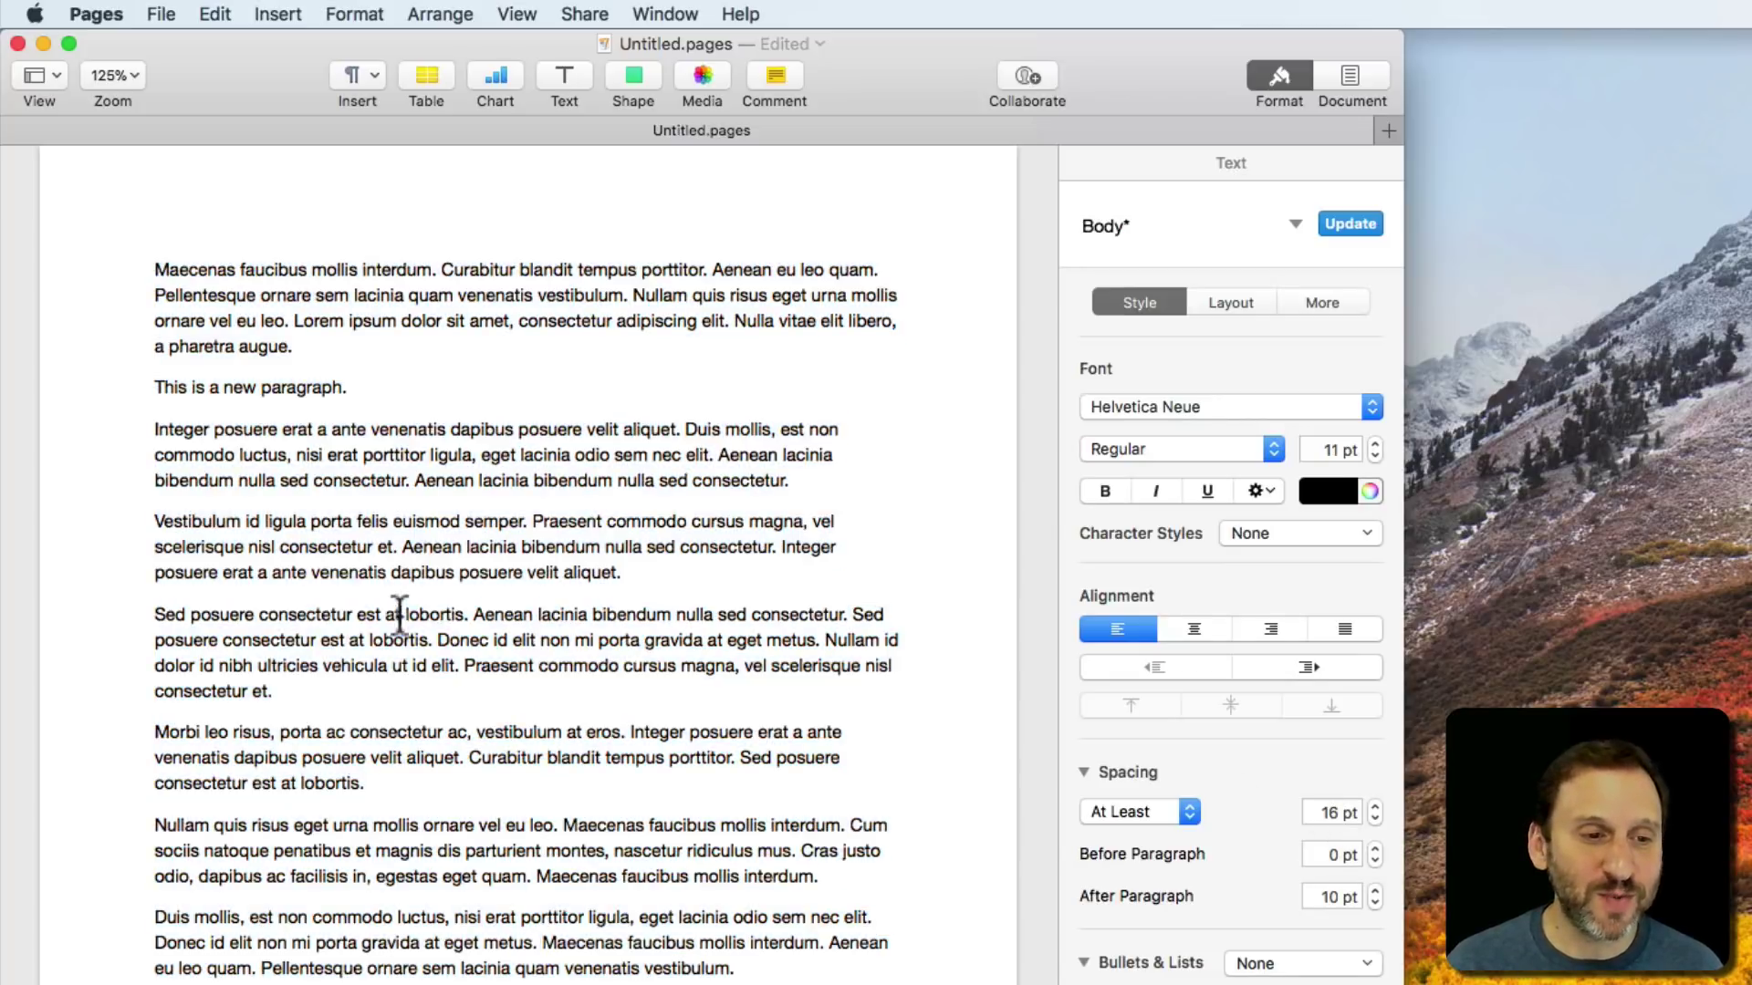
pyautogui.doubleClick(191, 522)
pyautogui.tripleClick(343, 534)
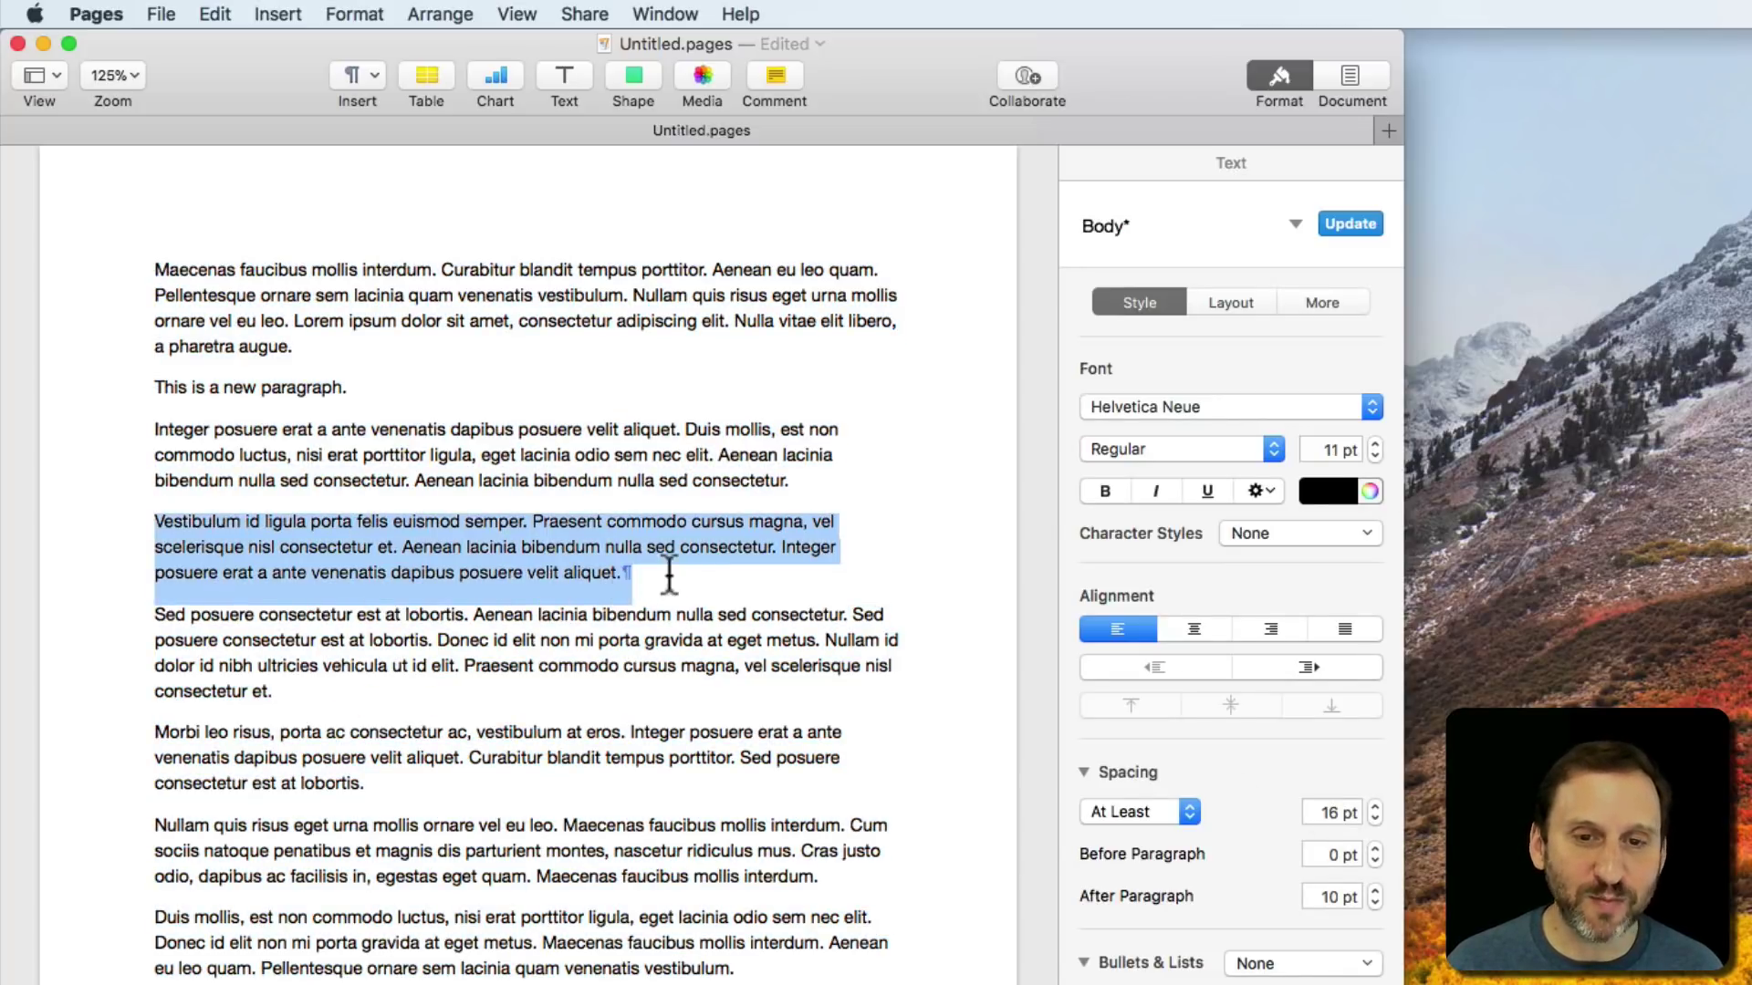
pyautogui.click(1339, 450)
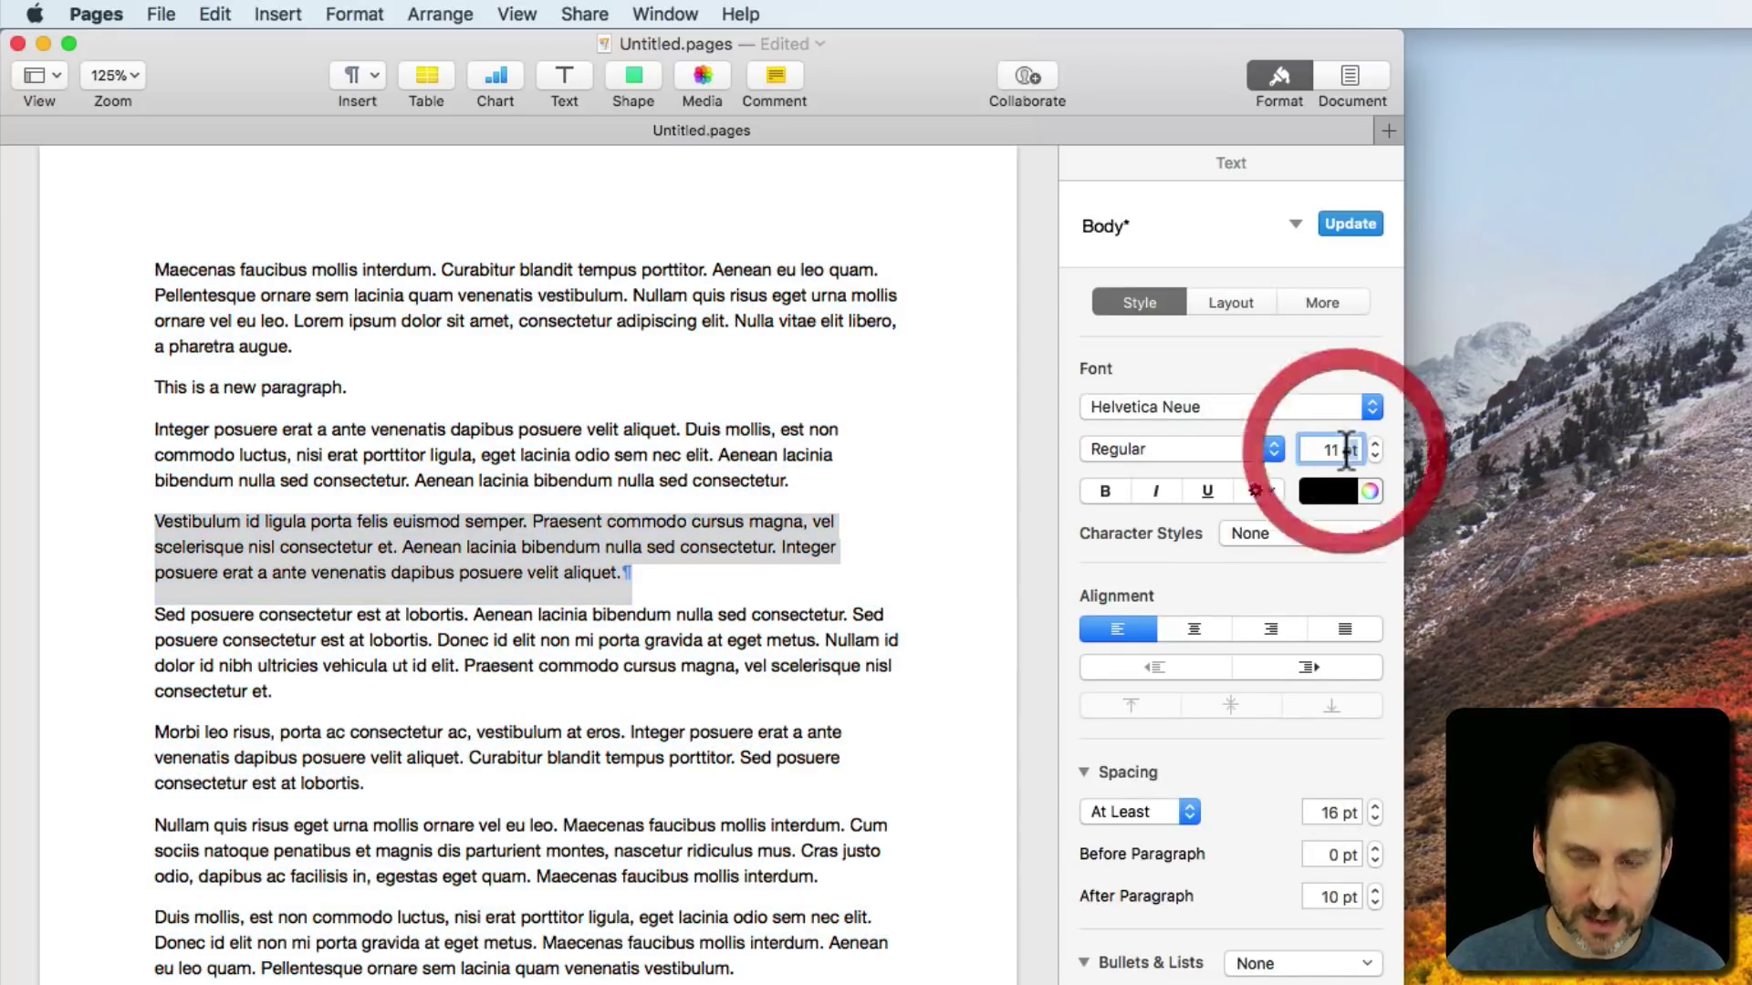
pyautogui.write('30')
pyautogui.press('Return')
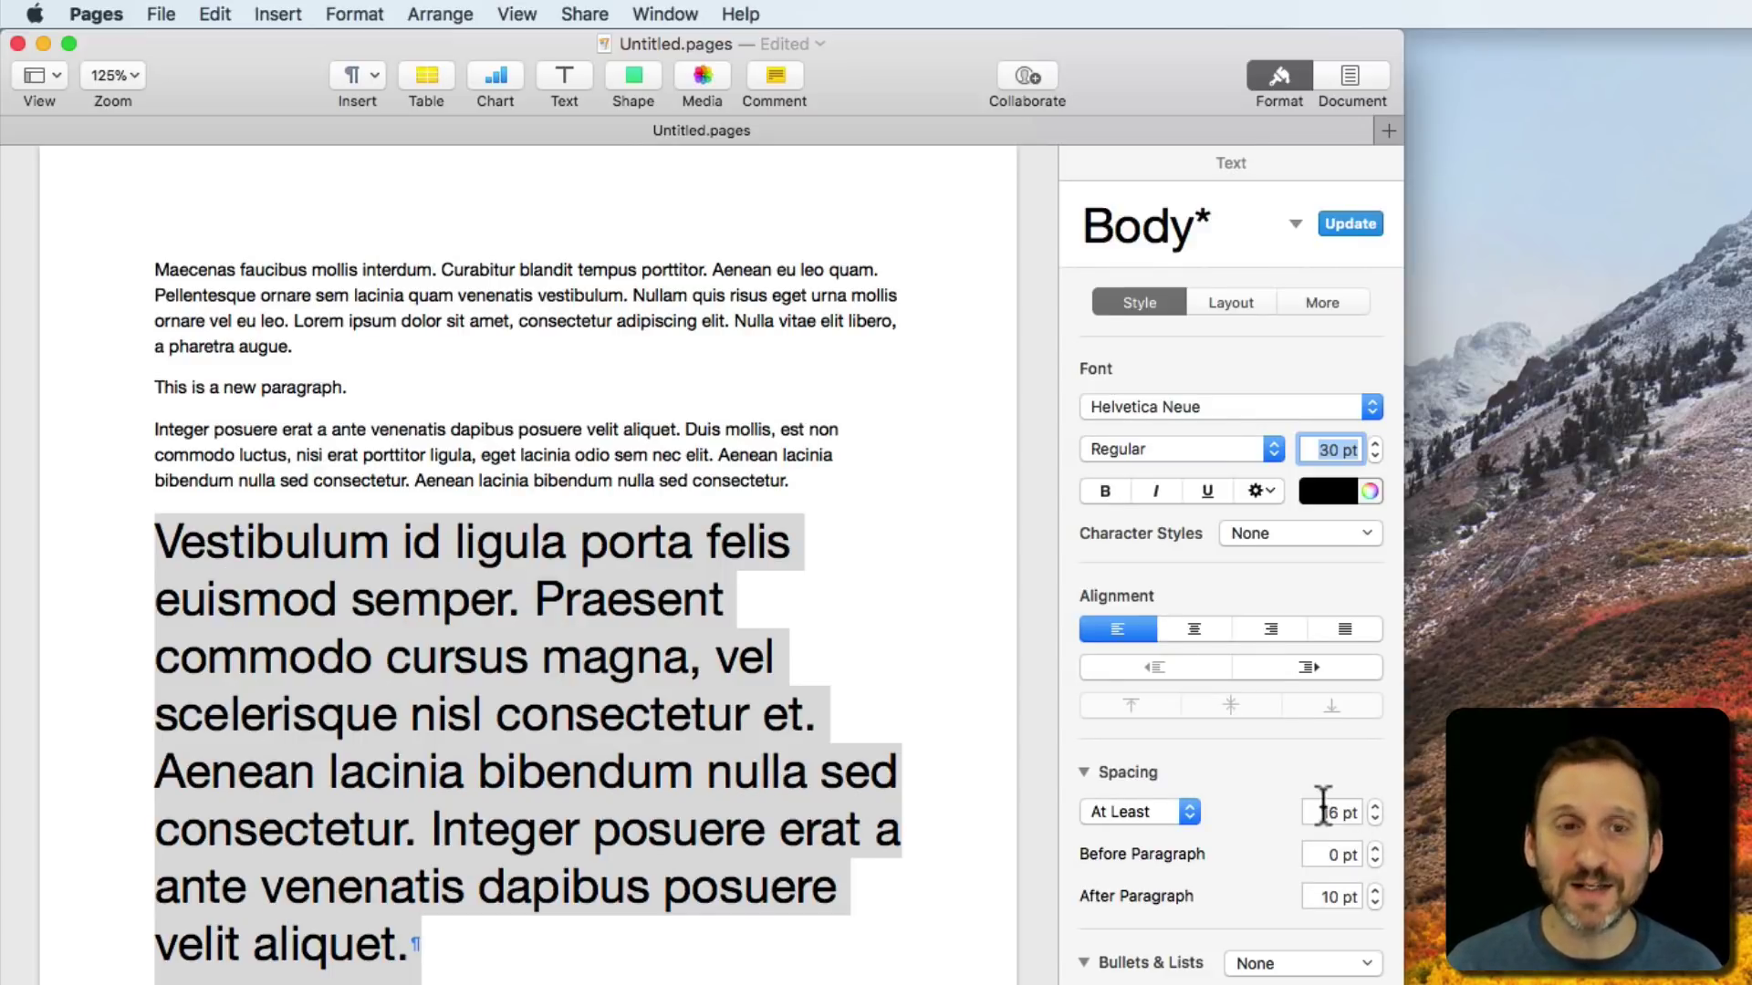
pyautogui.press('super+z')
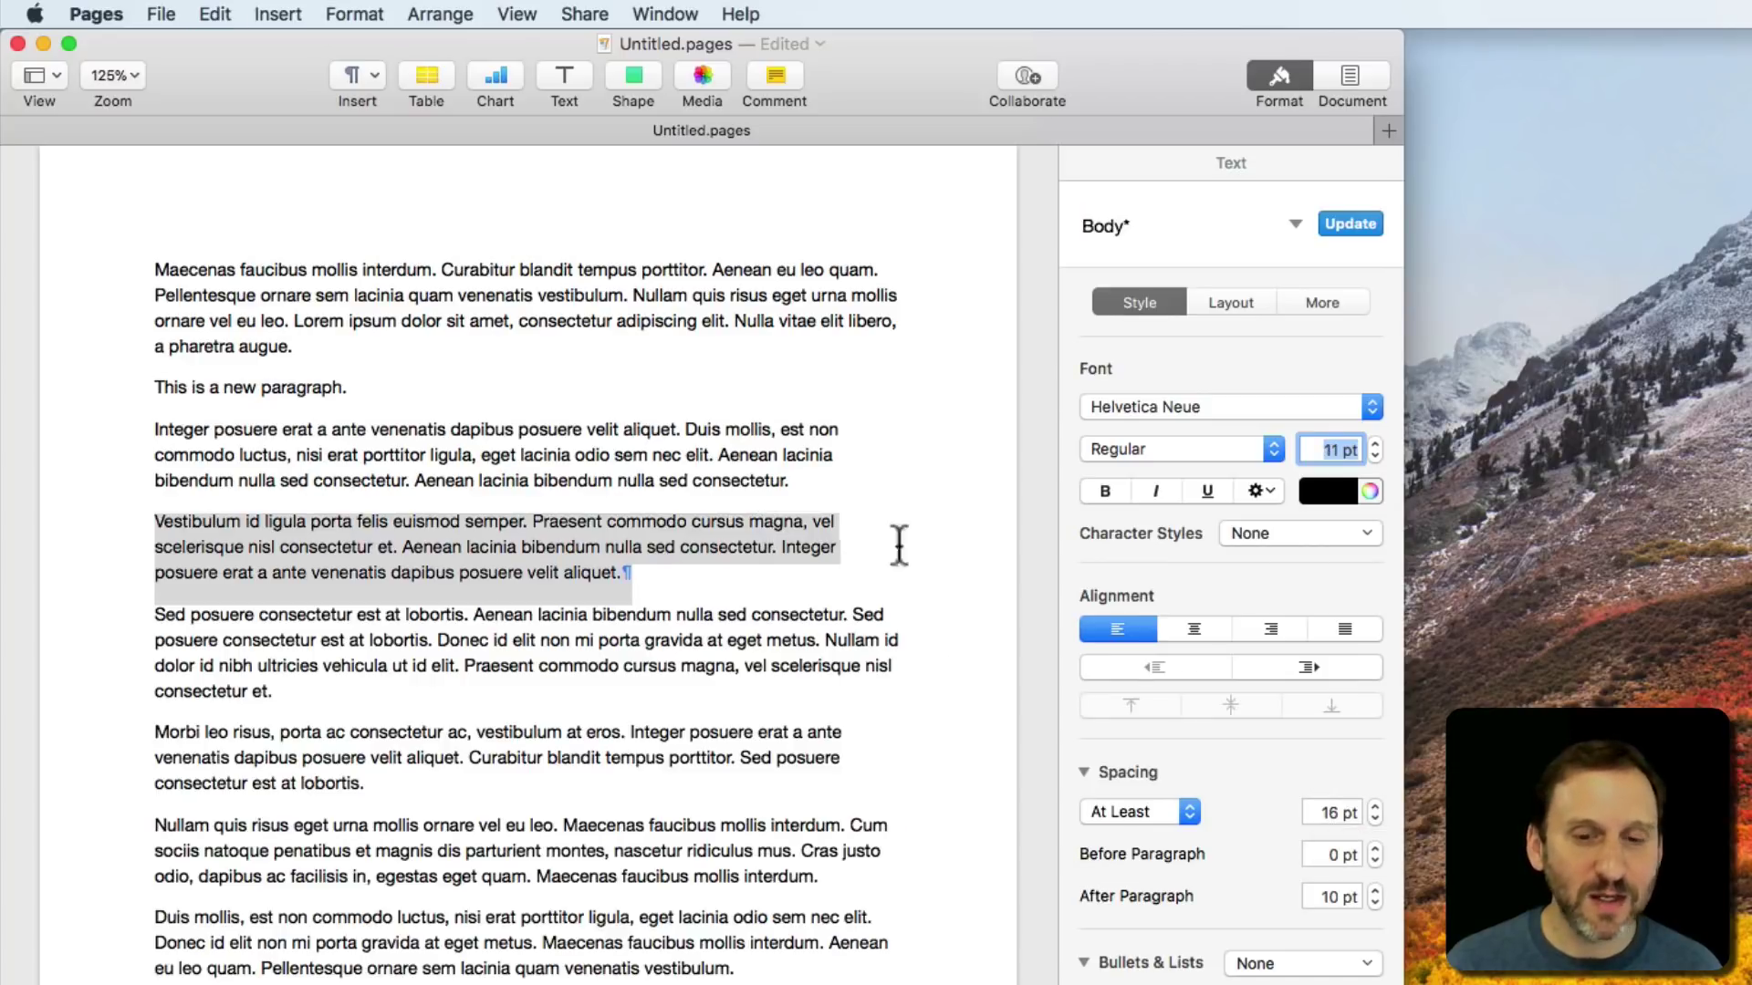
pyautogui.click(1161, 807)
pyautogui.click(1157, 832)
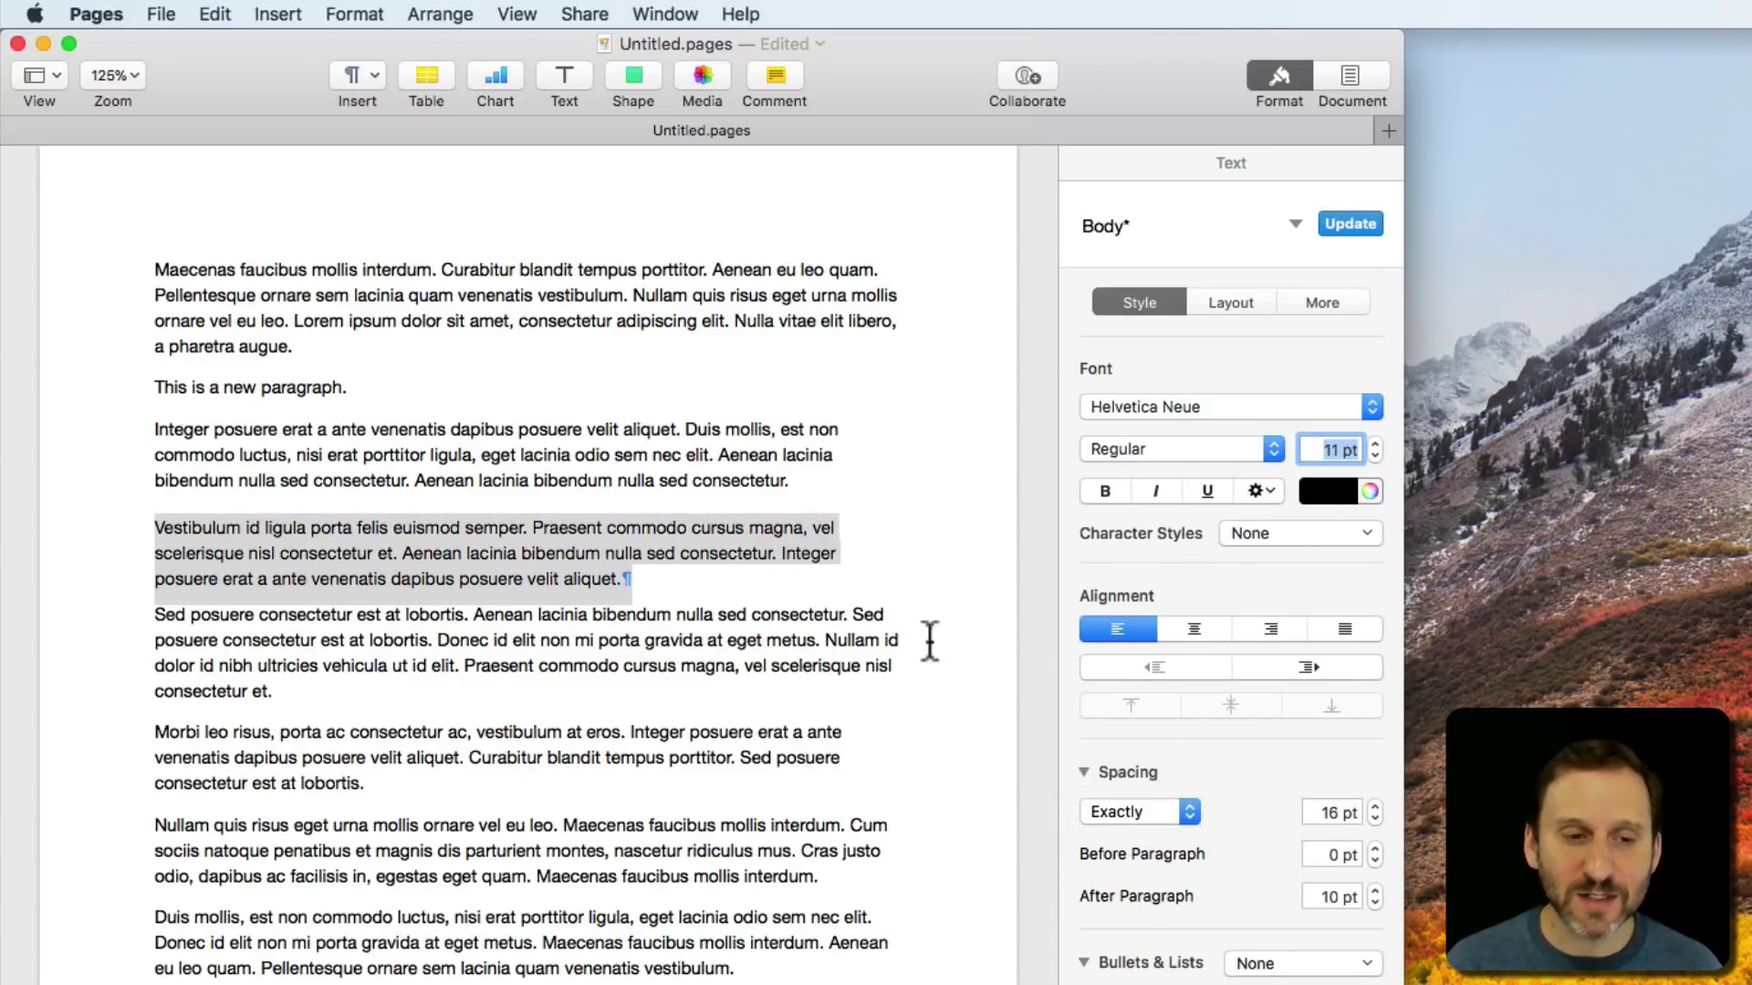
# Step: Undo the Vestibulum spacing change and apply Exactly line spacing to all the text
pyautogui.press('super+z')
pyautogui.press('super+a')
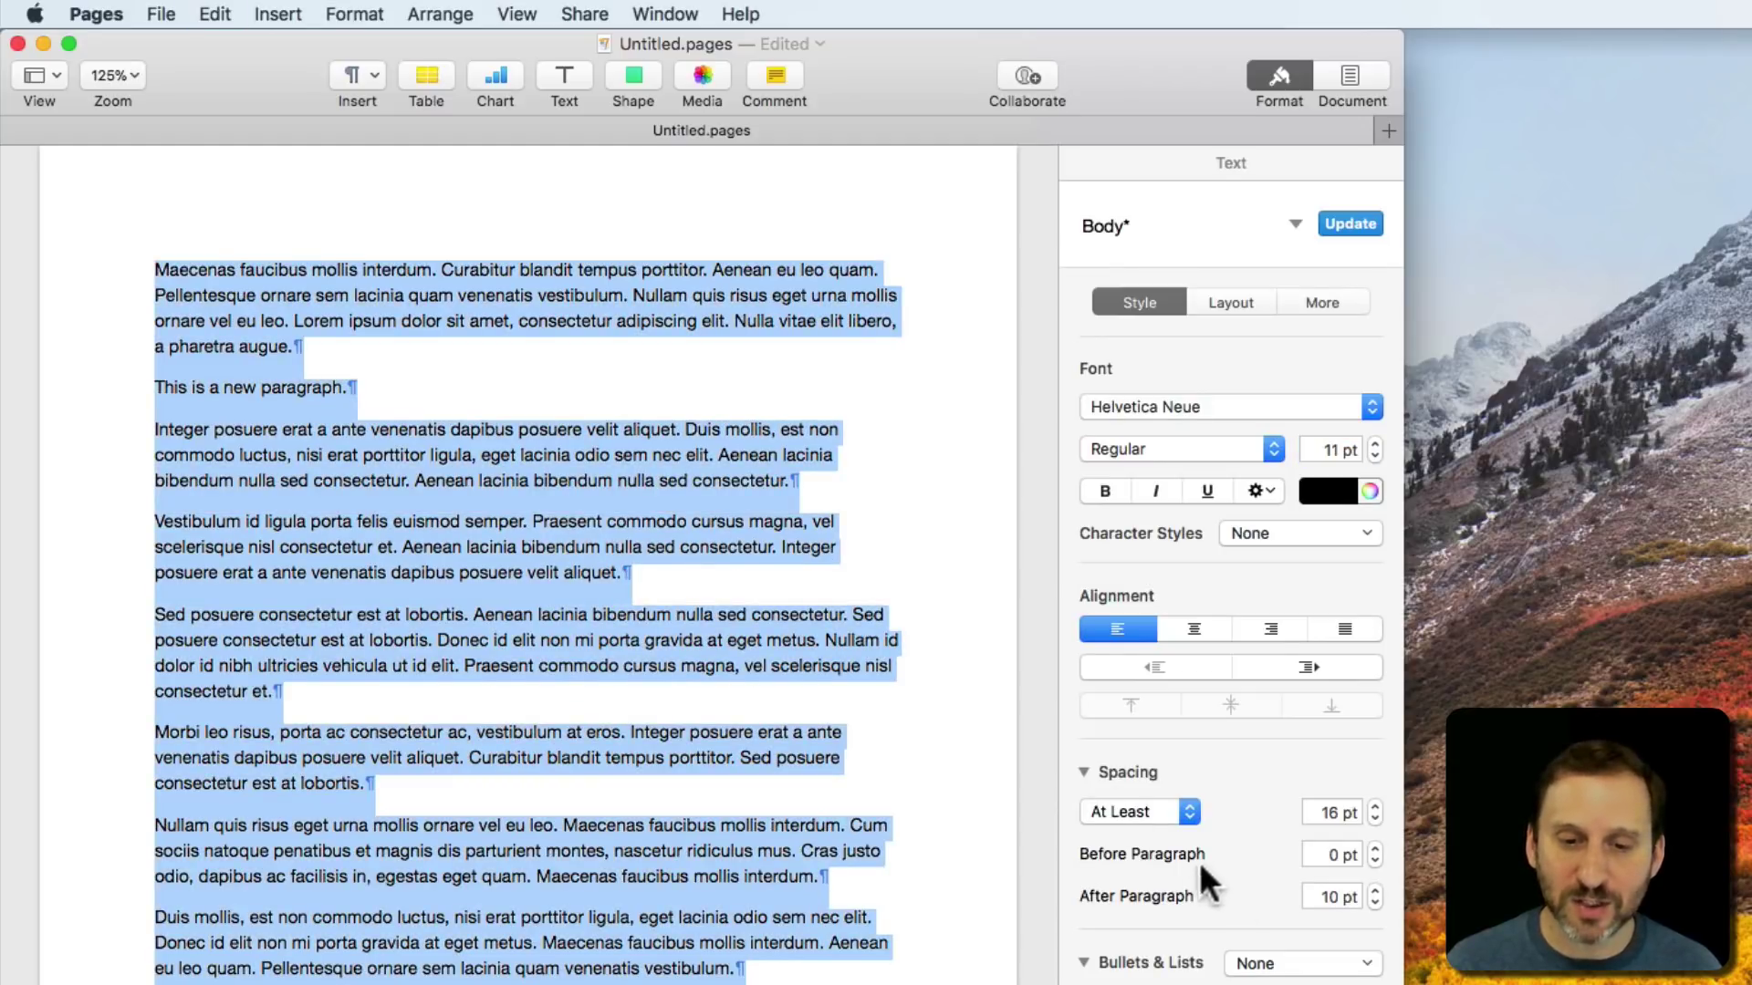
pyautogui.click(1151, 812)
pyautogui.click(1148, 832)
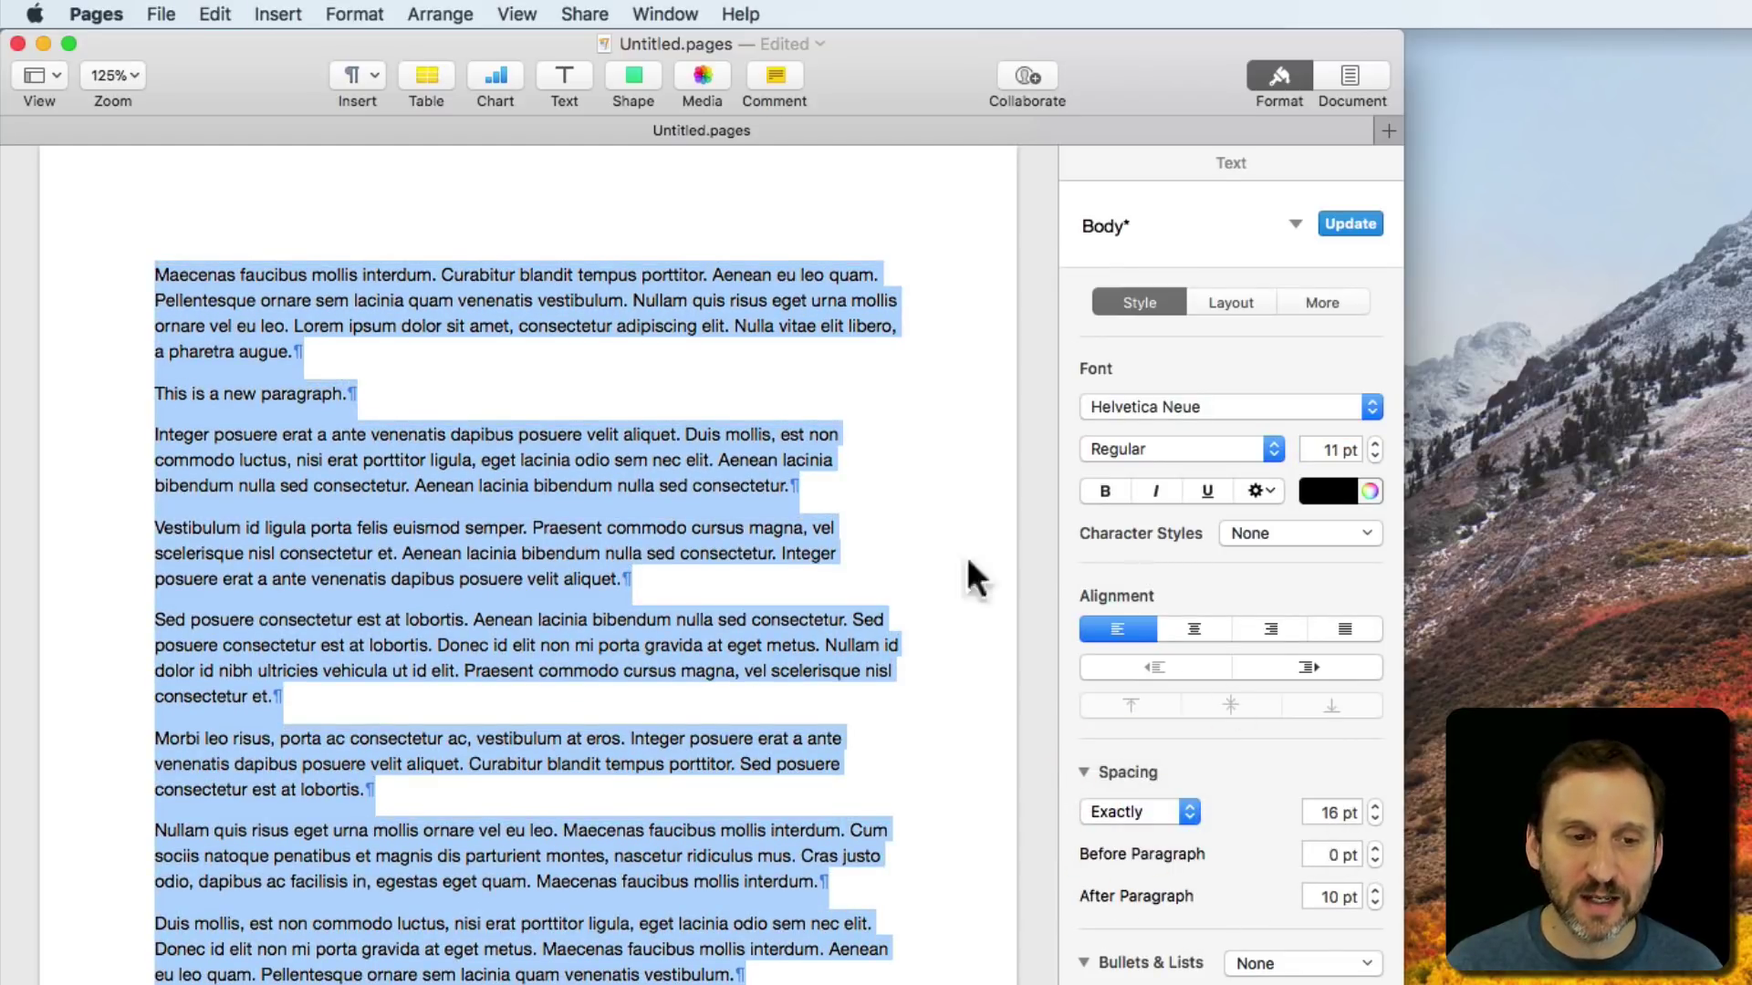
# Step: Try 30 pt on the Vestibulum paragraph, undo it, and select all the text
pyautogui.click(584, 483)
pyautogui.tripleClick(538, 573)
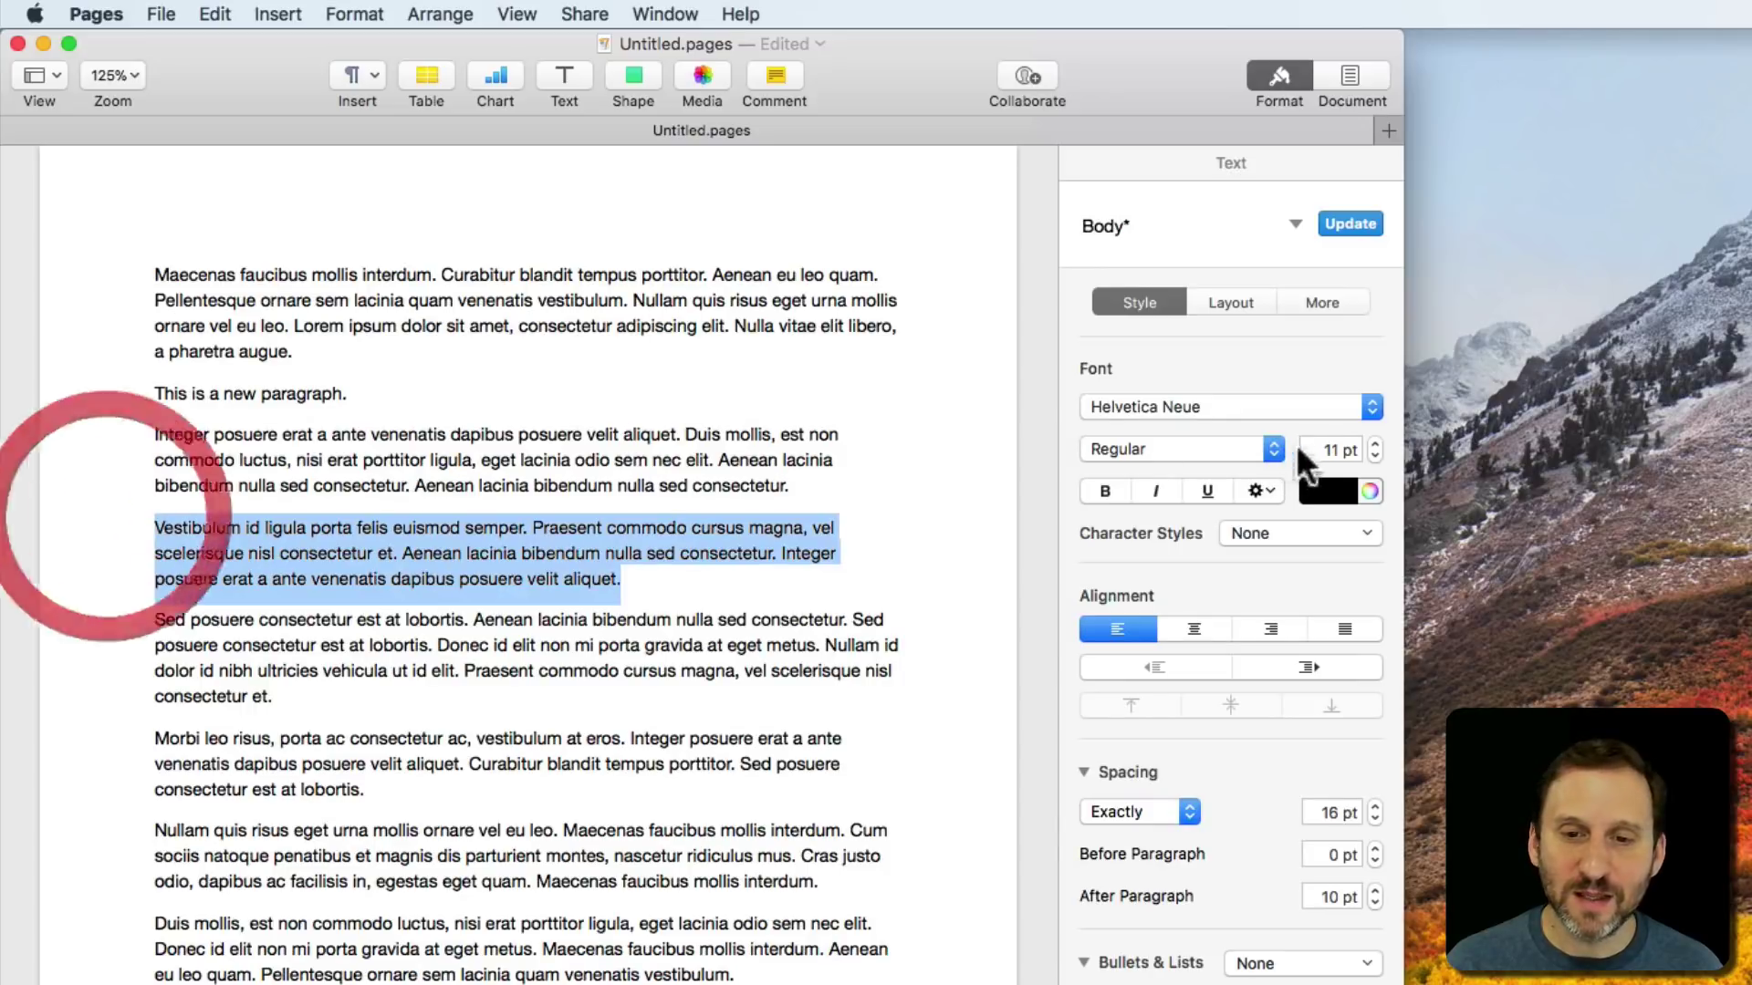
pyautogui.click(1332, 449)
pyautogui.write('30')
pyautogui.press('Return')
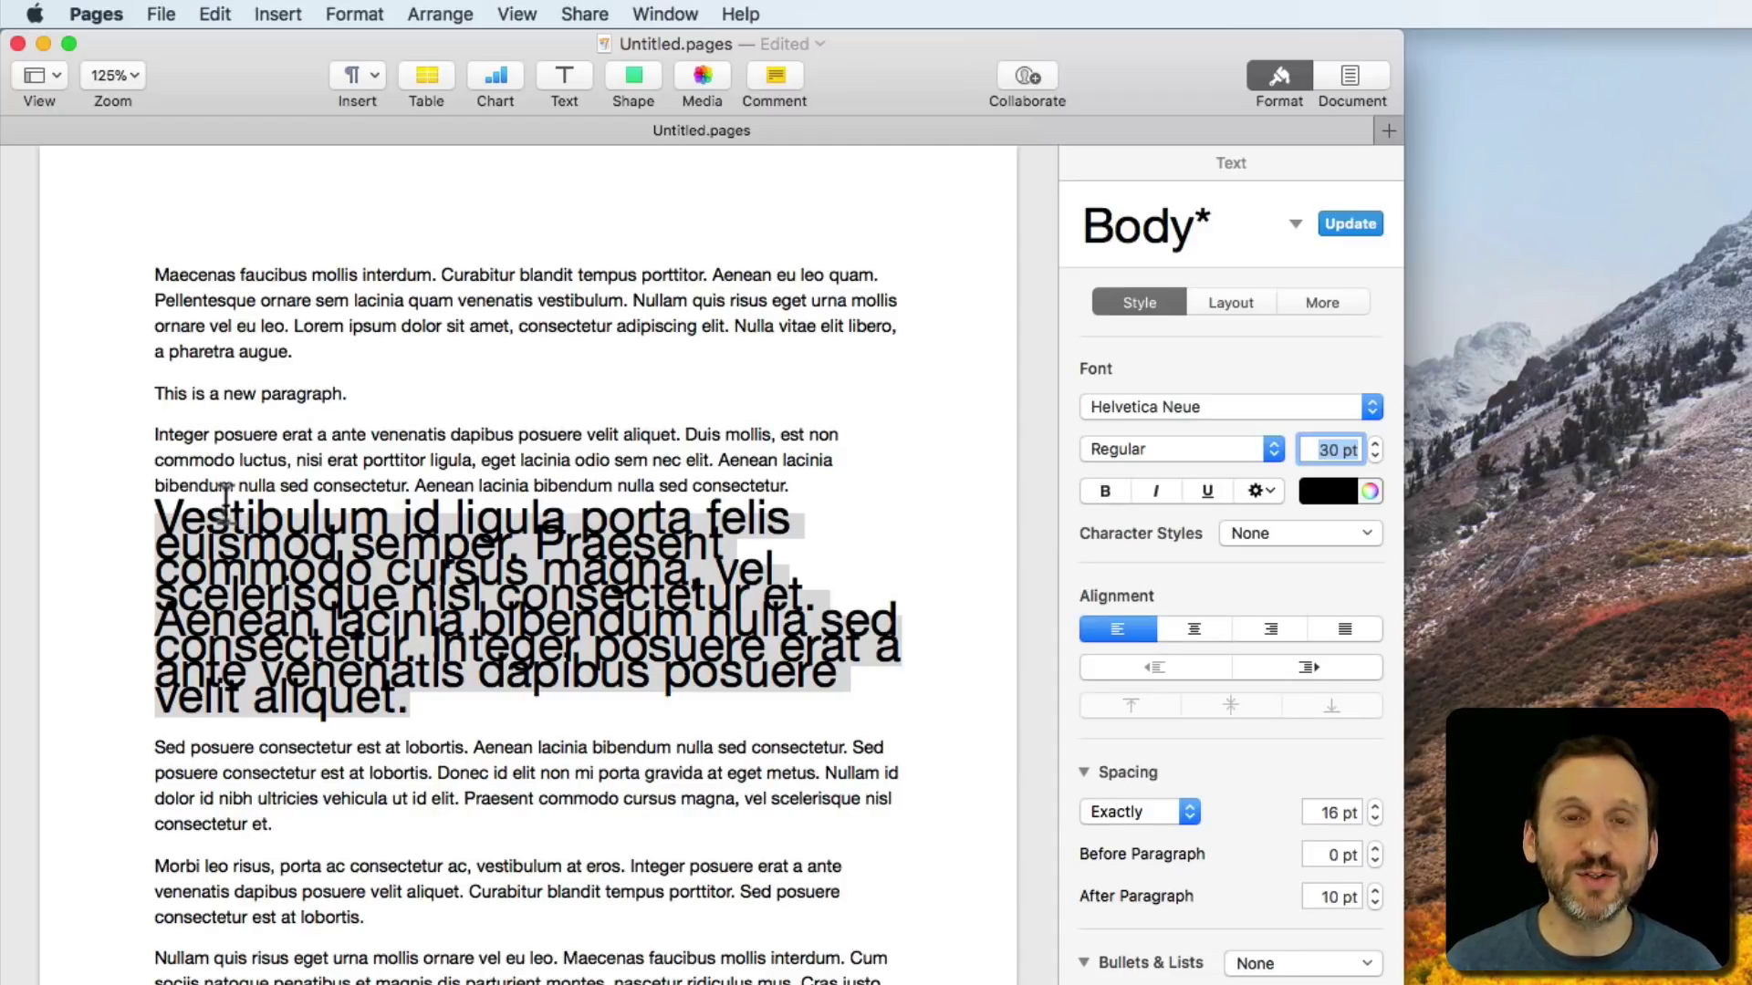
pyautogui.press('super+z')
pyautogui.press('super+a')
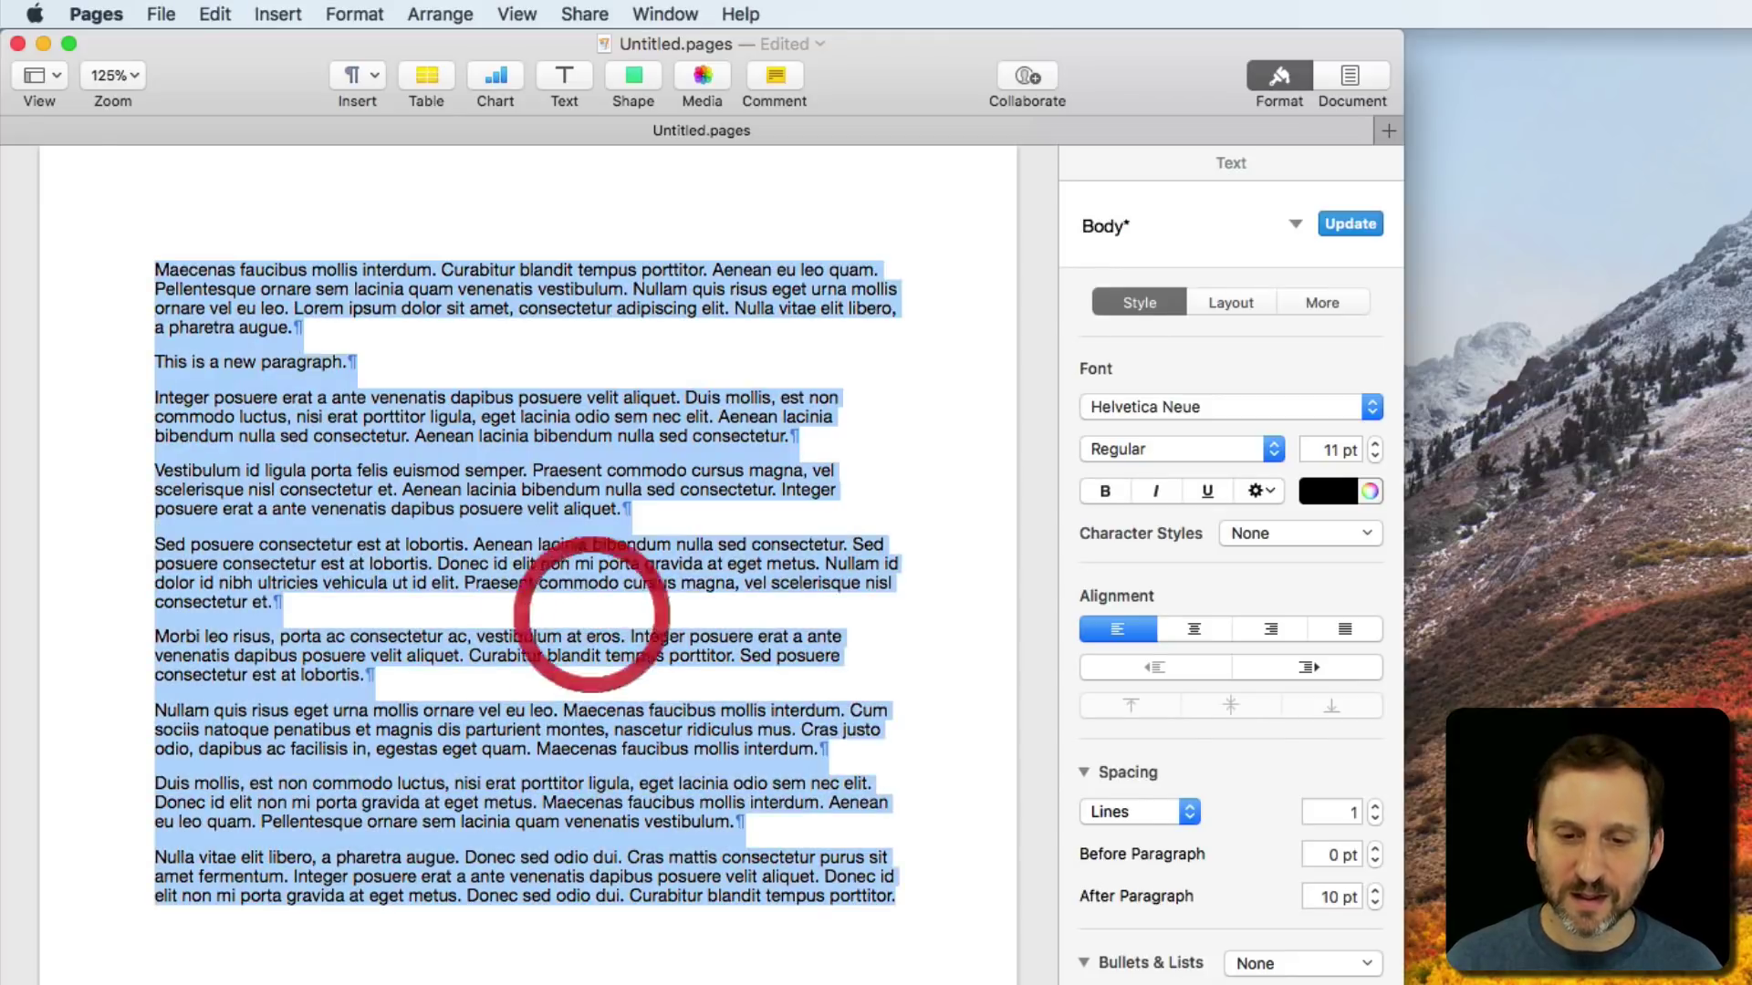
# Step: Set all text to Between line spacing, trying values of 1, 2 and 3 pt
pyautogui.click(1156, 812)
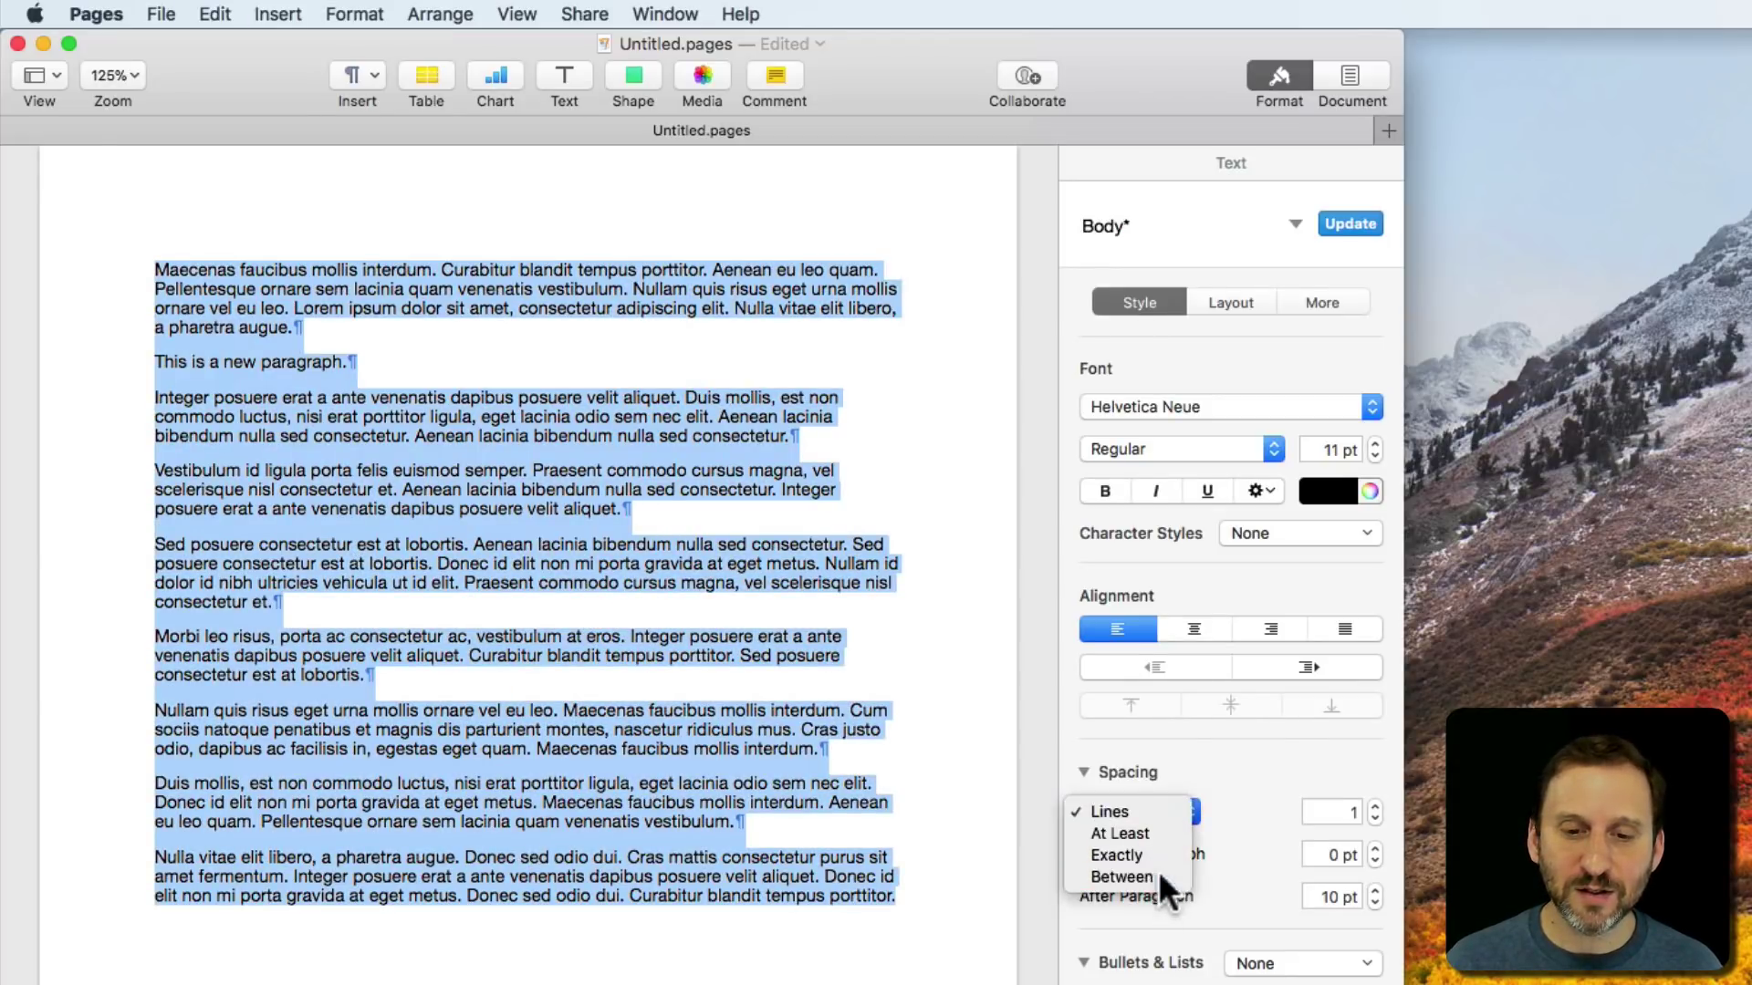
pyautogui.click(1159, 876)
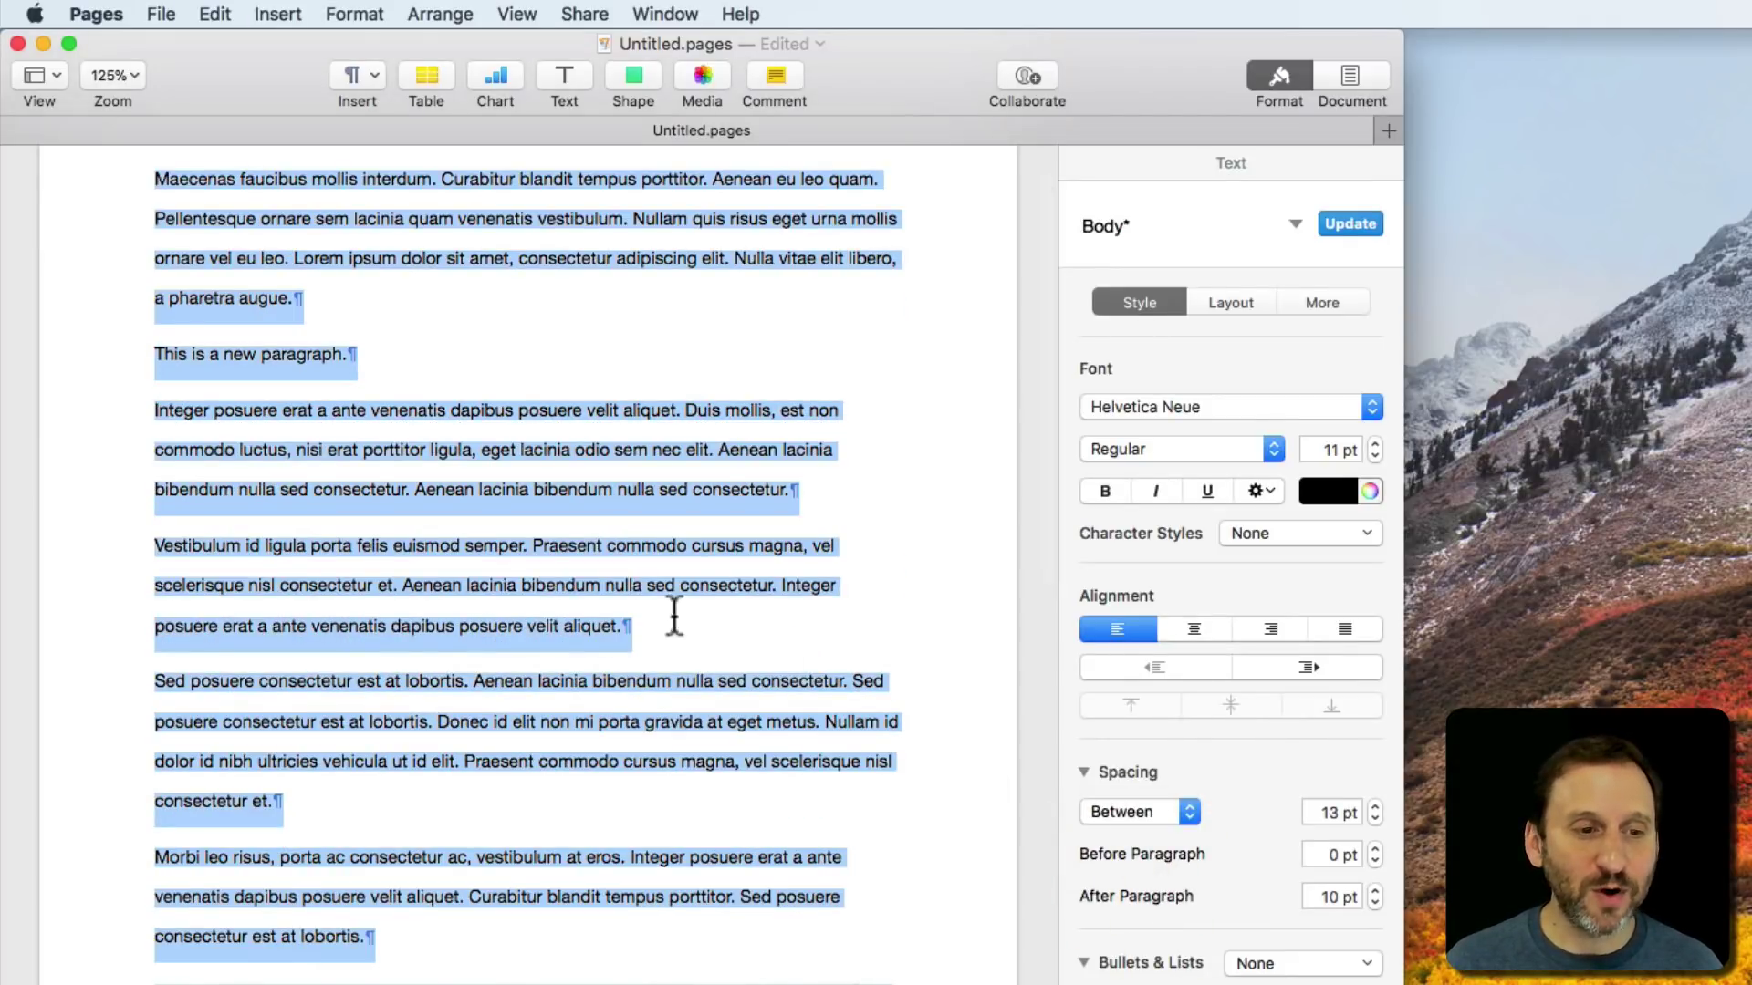
pyautogui.scroll(3, 636, 593)
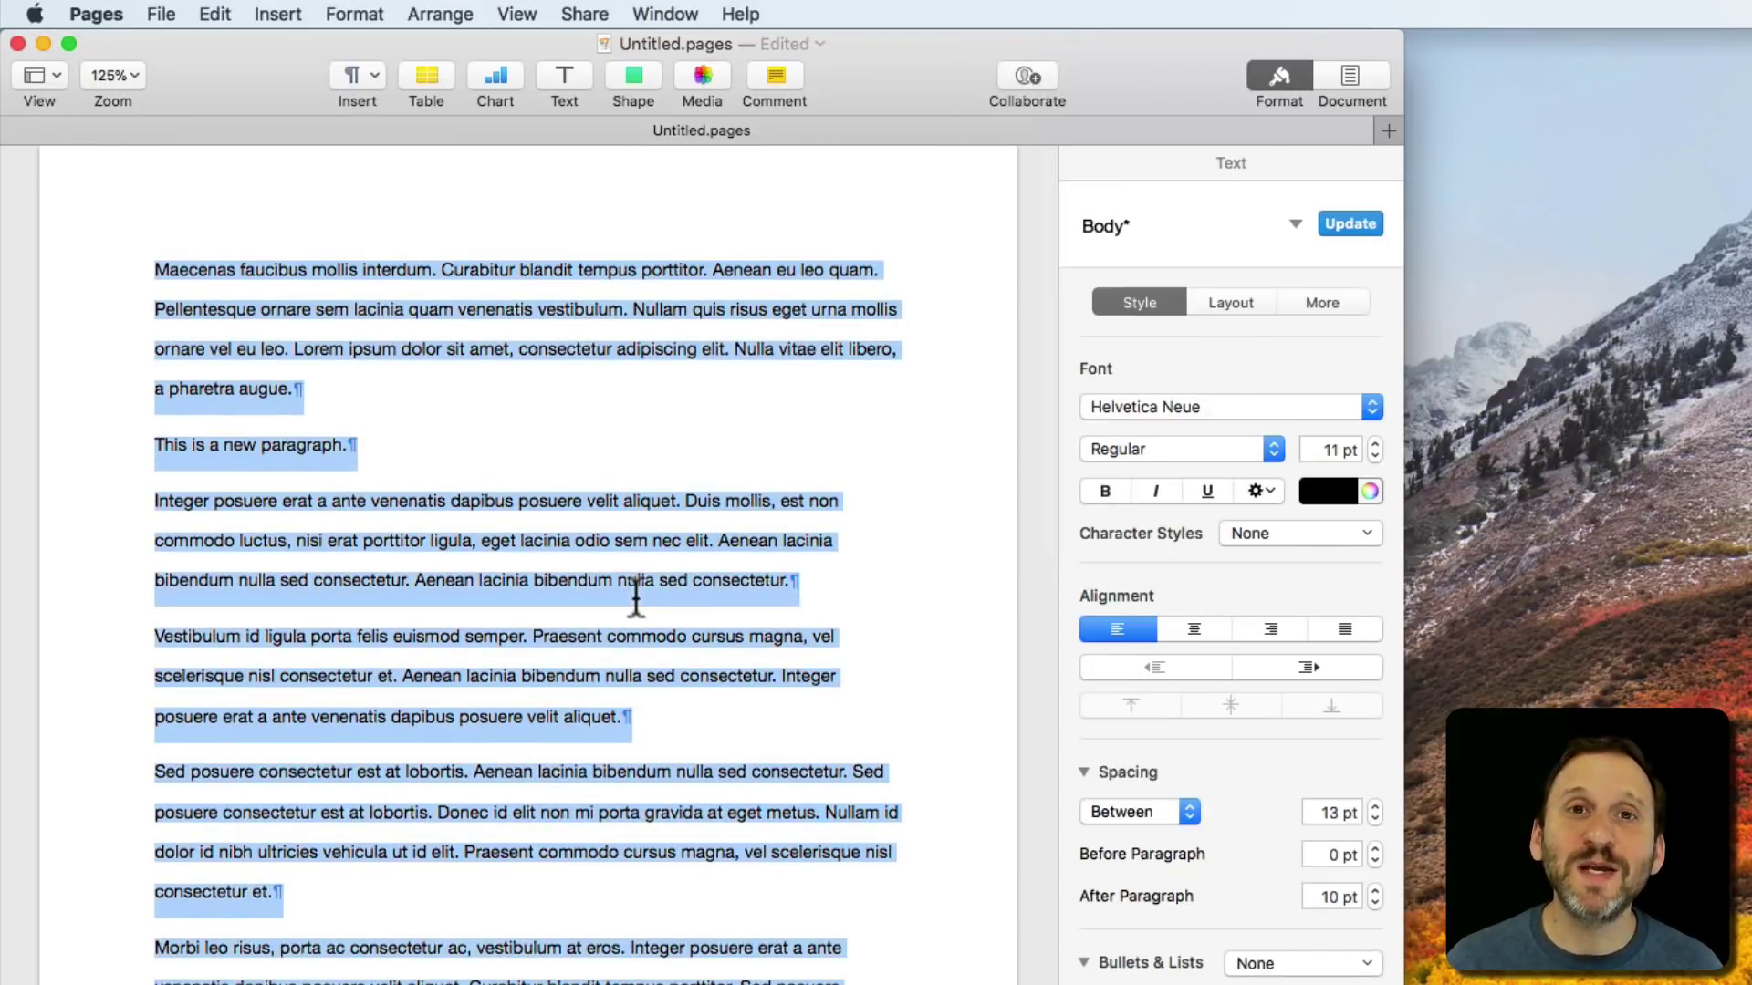
pyautogui.click(1338, 815)
pyautogui.write('1')
pyautogui.press('Return')
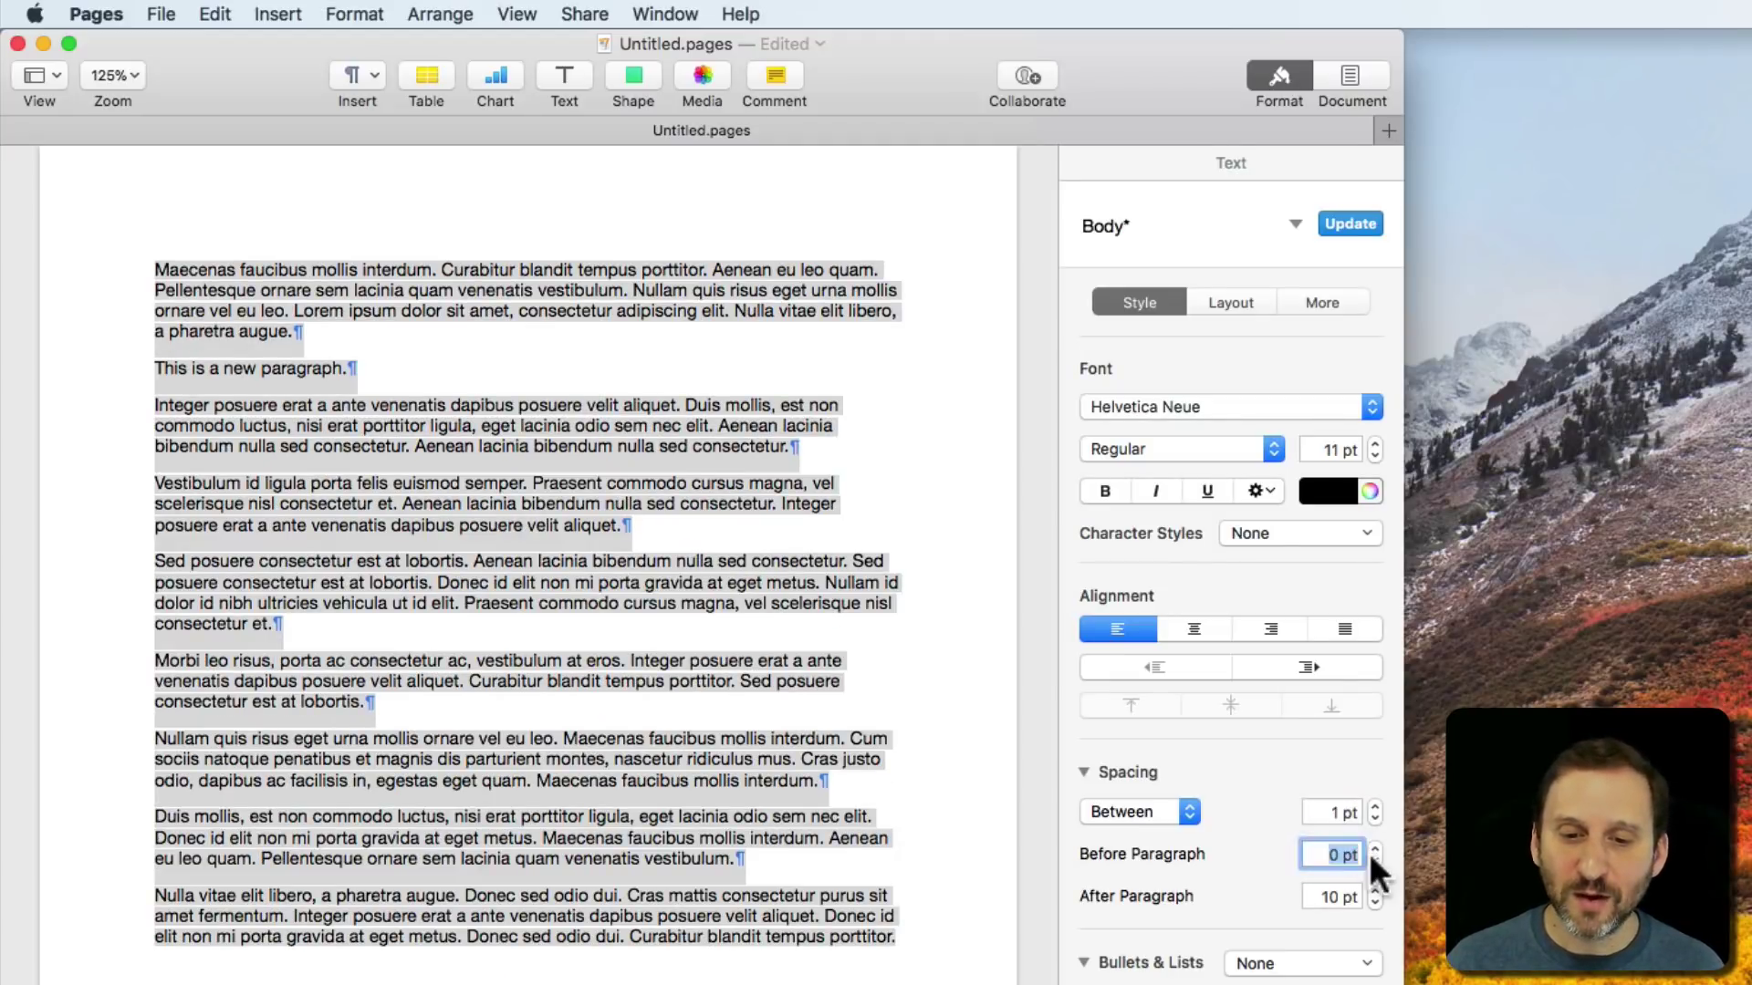
pyautogui.click(1366, 814)
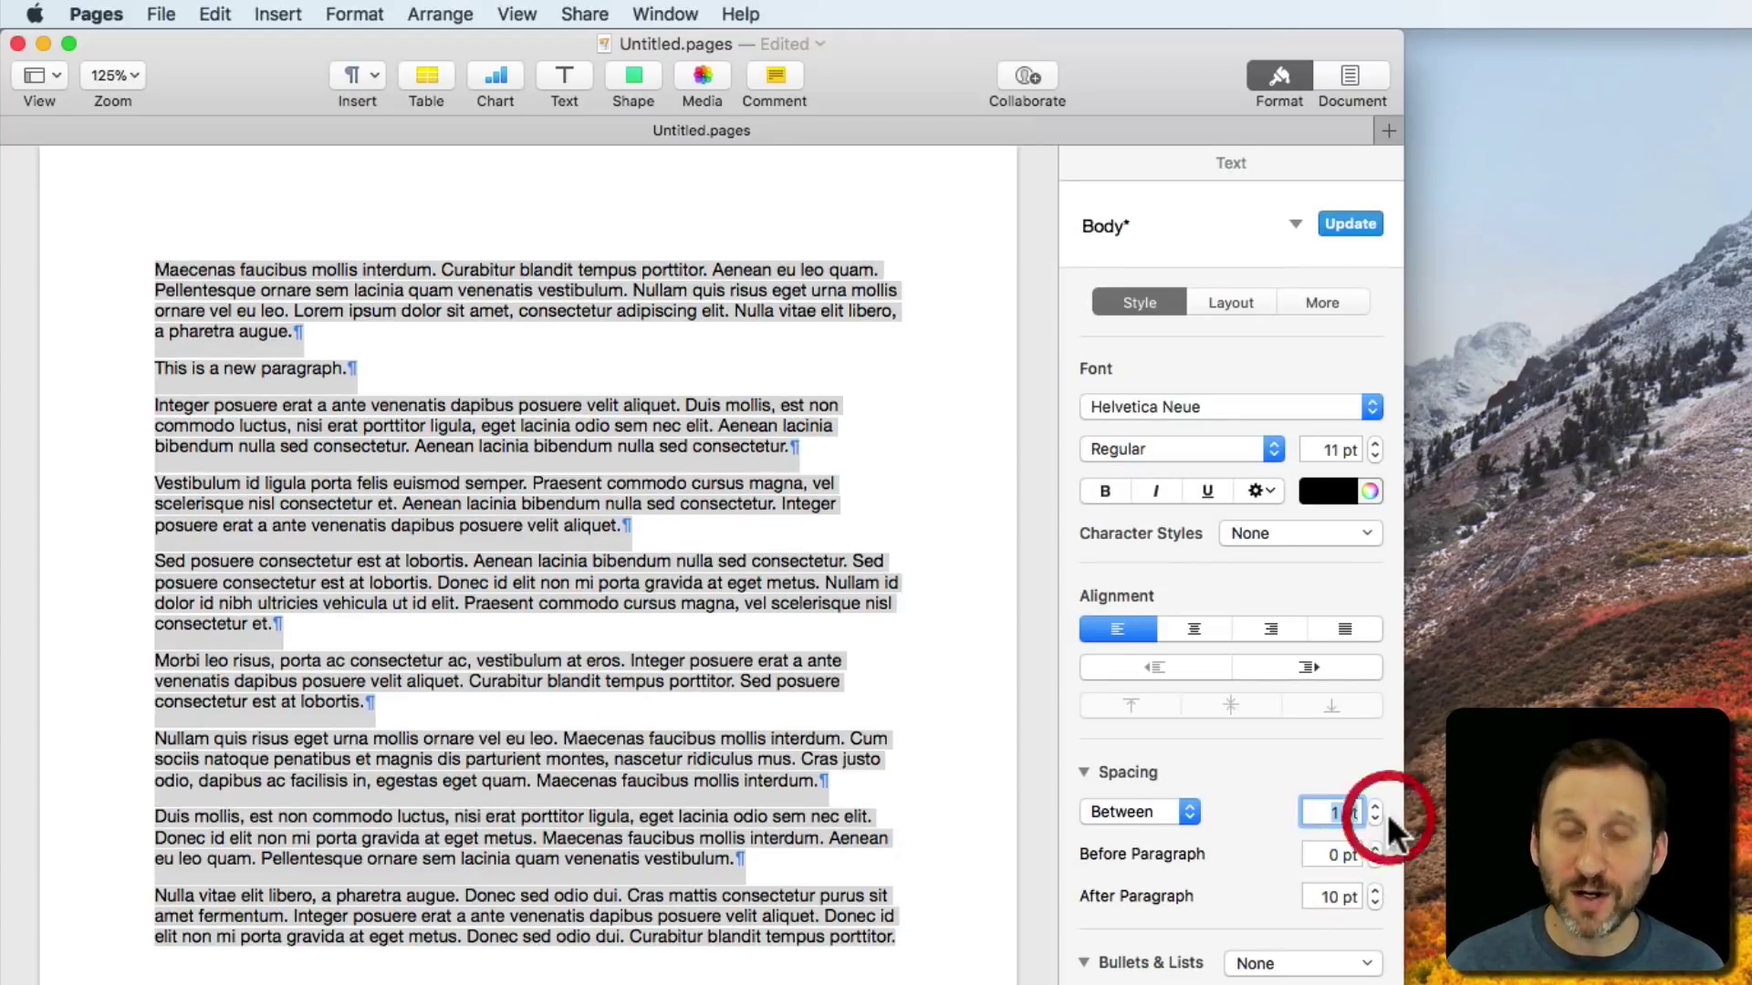
pyautogui.write('2')
pyautogui.press('Return')
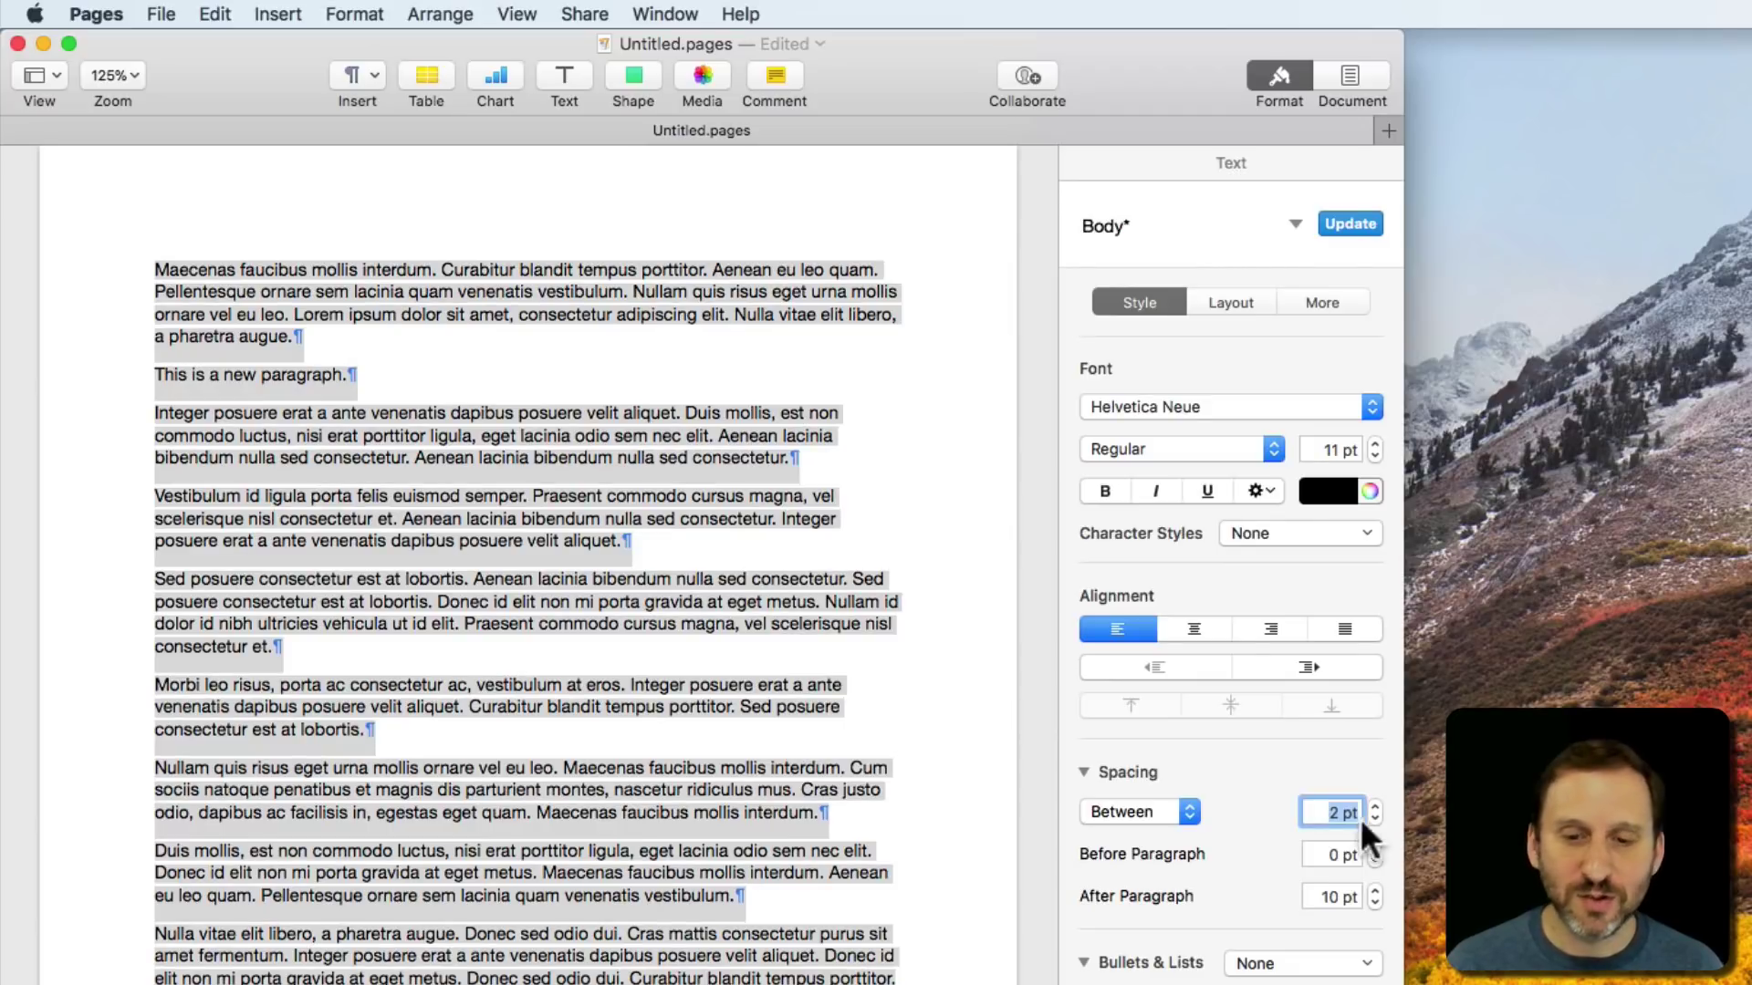
pyautogui.click(1332, 812)
pyautogui.write('3')
pyautogui.press('Return')
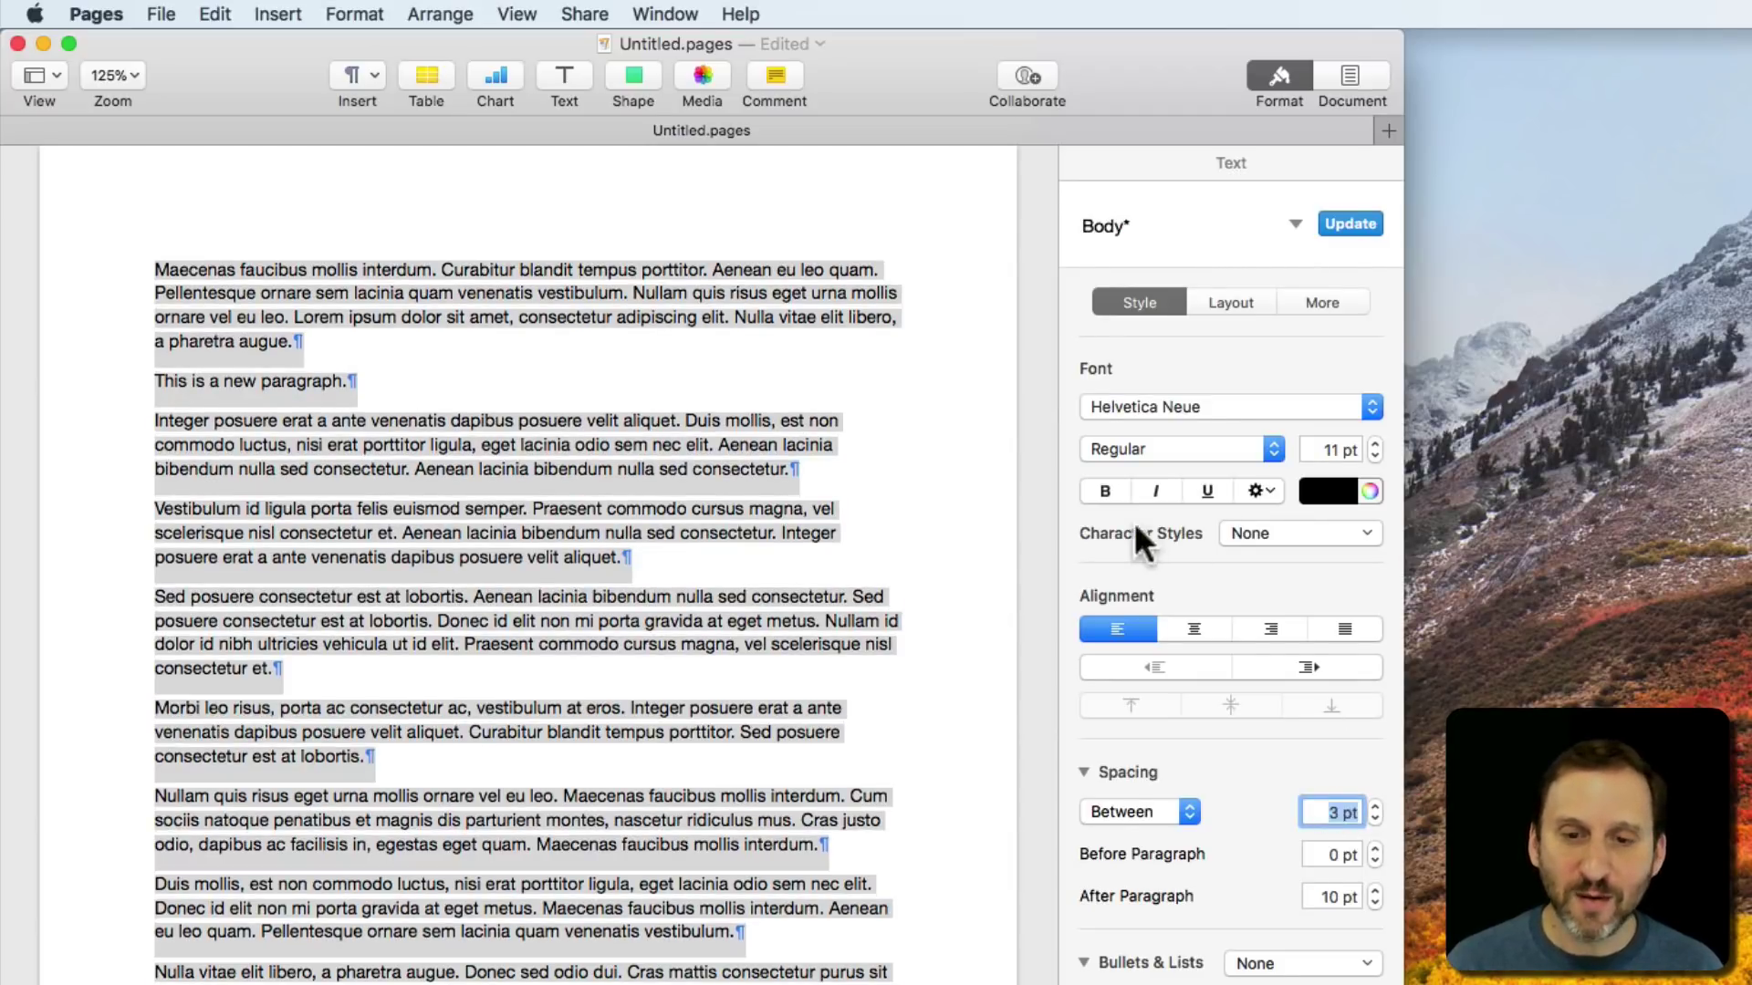
# Step: Enlarge the Vestibulum paragraph's font size to 30 pt
pyautogui.moveTo(664, 560); pyautogui.dragTo(153, 504)
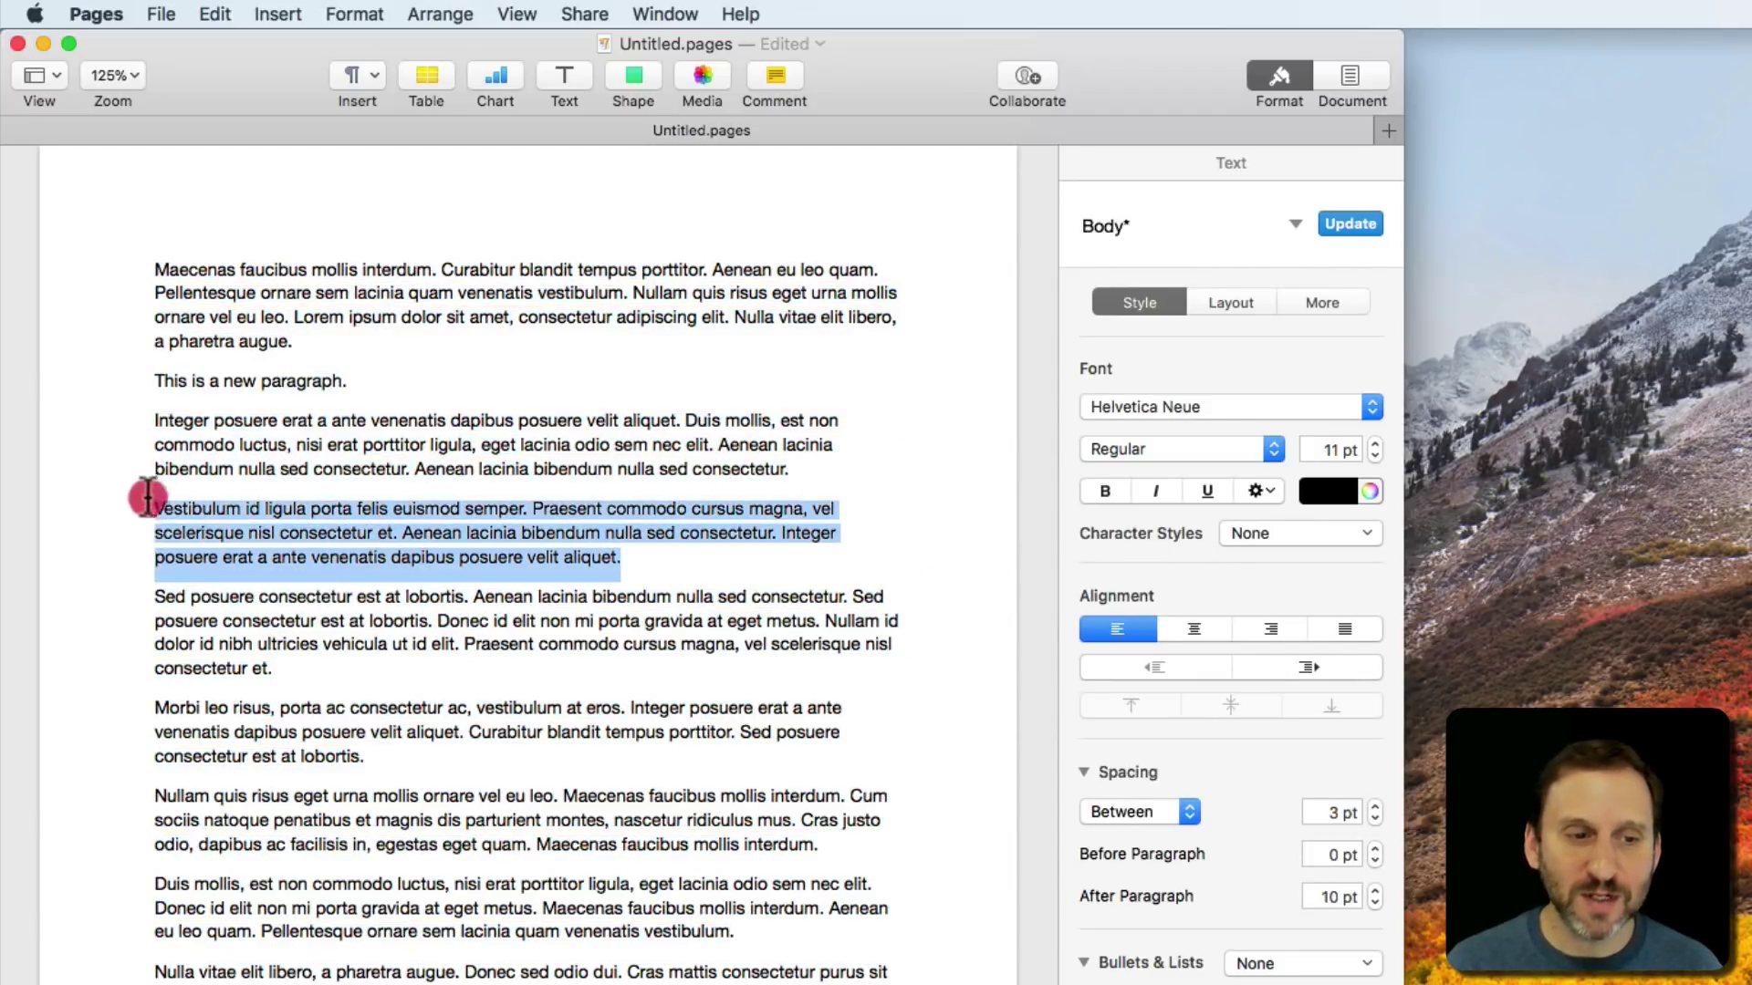
pyautogui.click(1342, 449)
pyautogui.write('30')
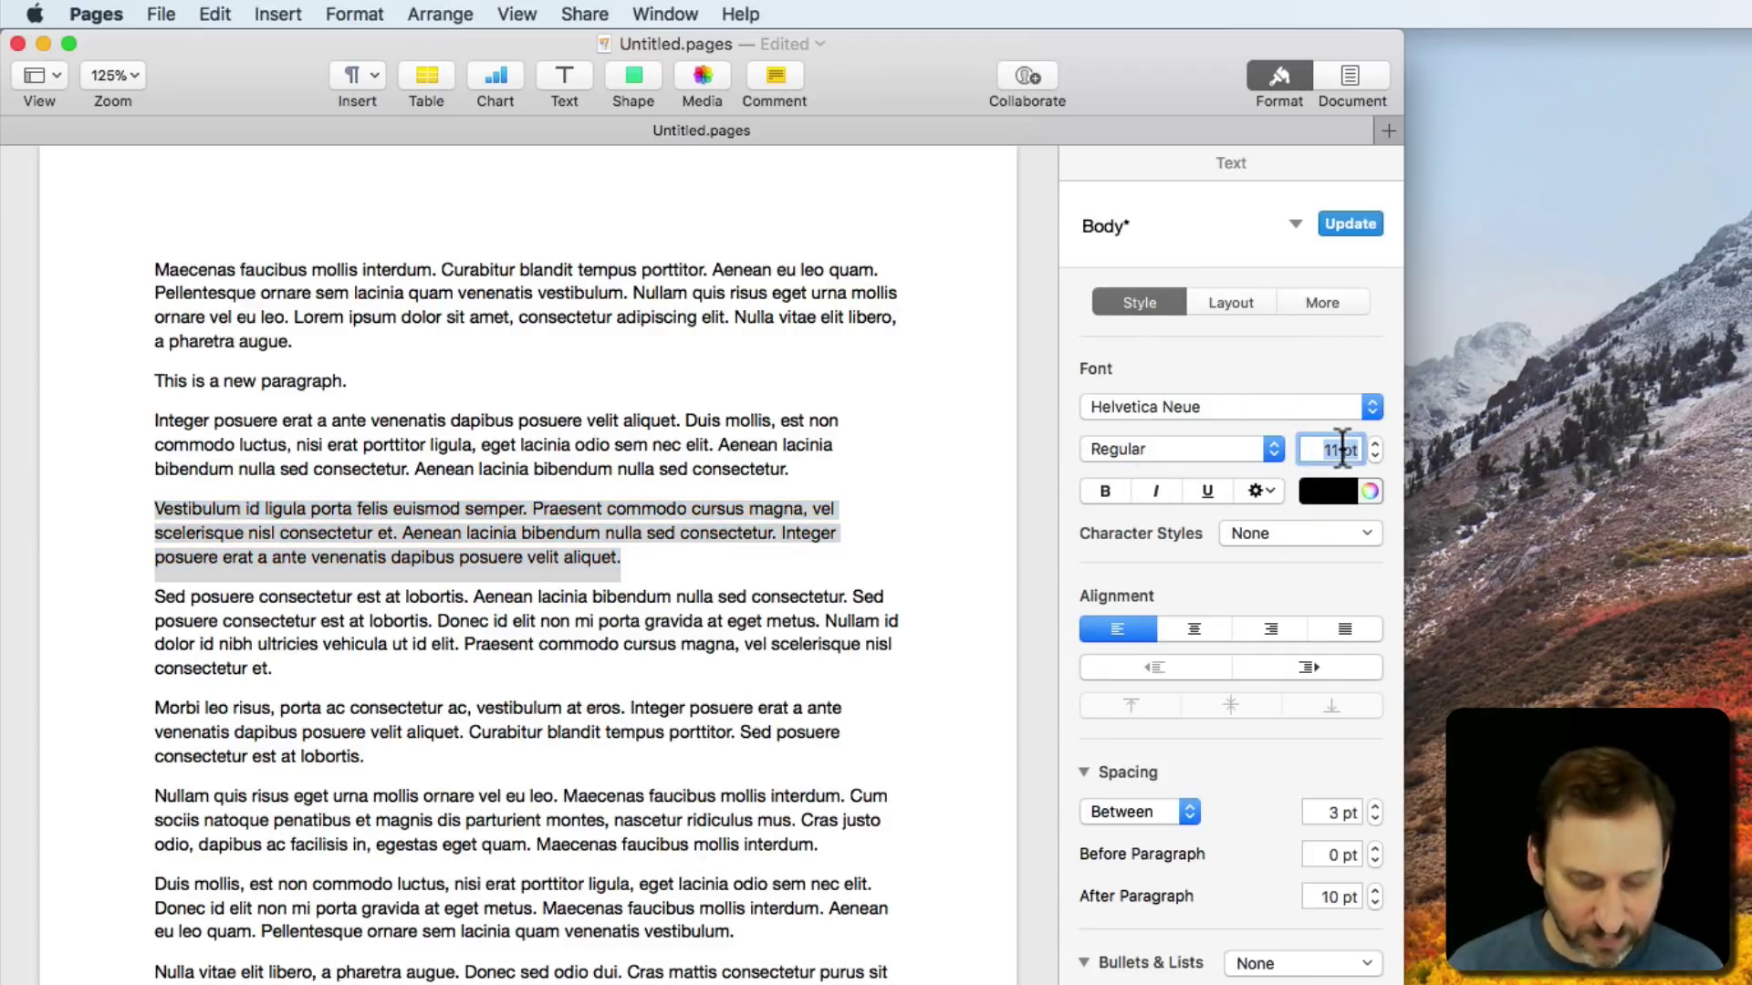
pyautogui.press('Return')
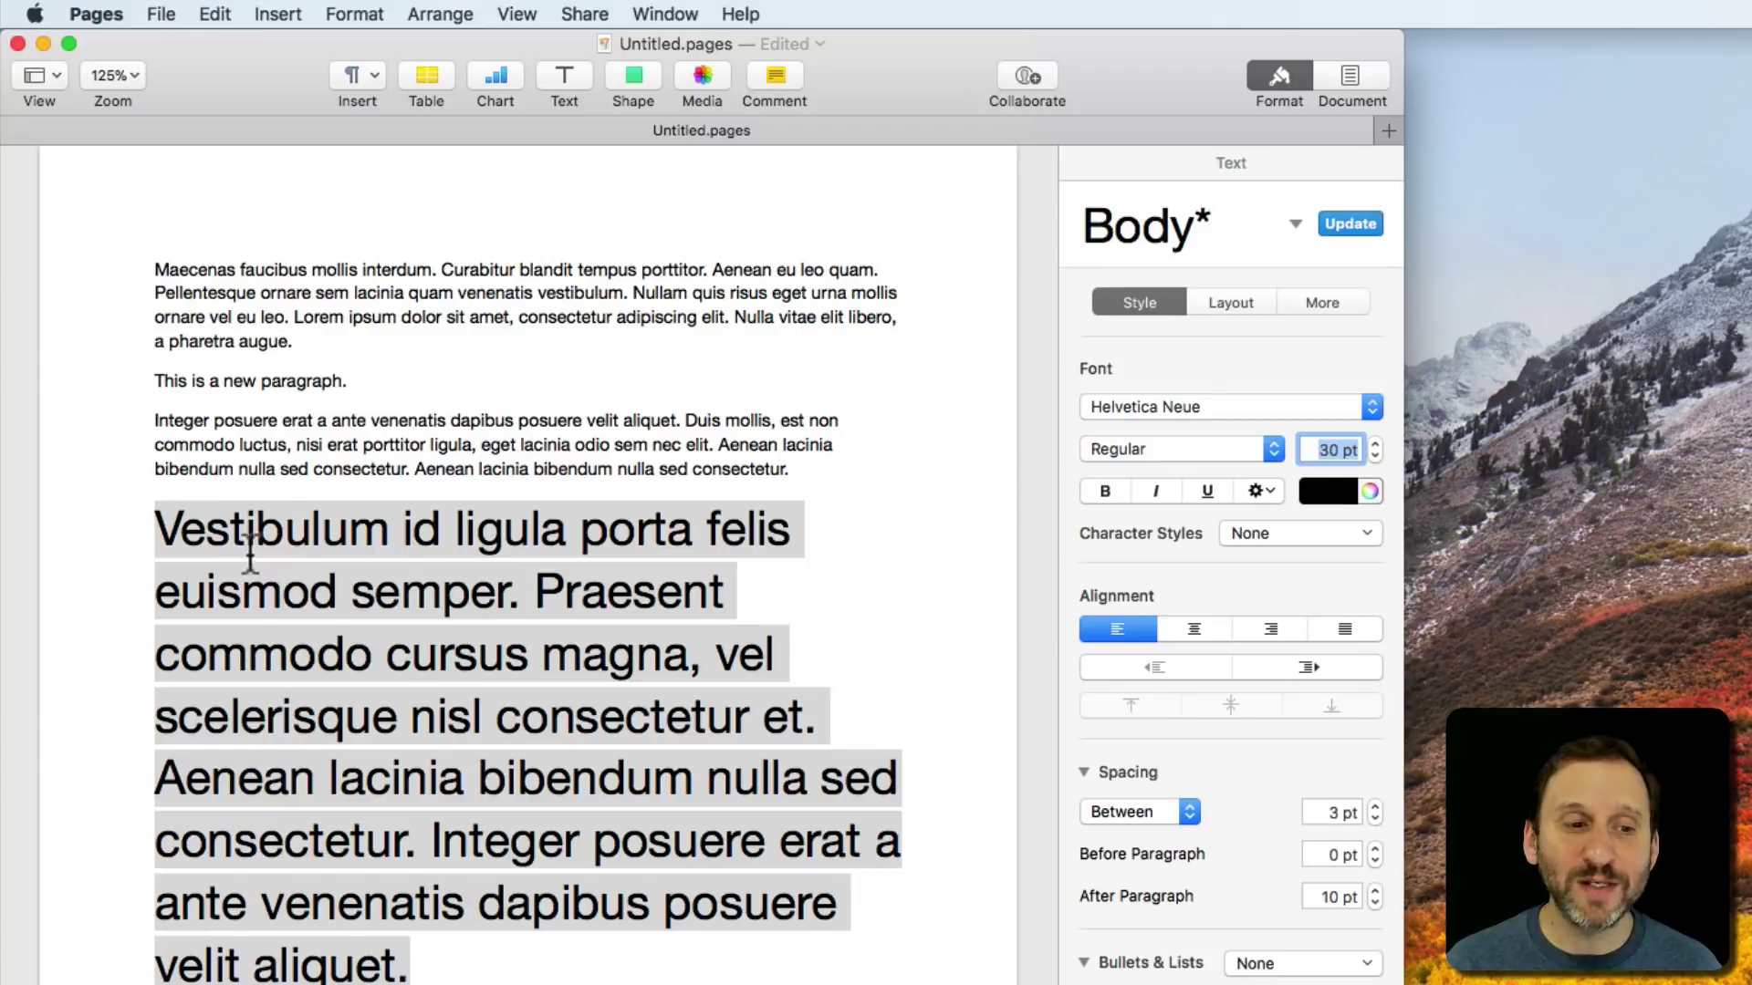
# Step: Apply single-line spacing to all the text in the document
pyautogui.click(1141, 810)
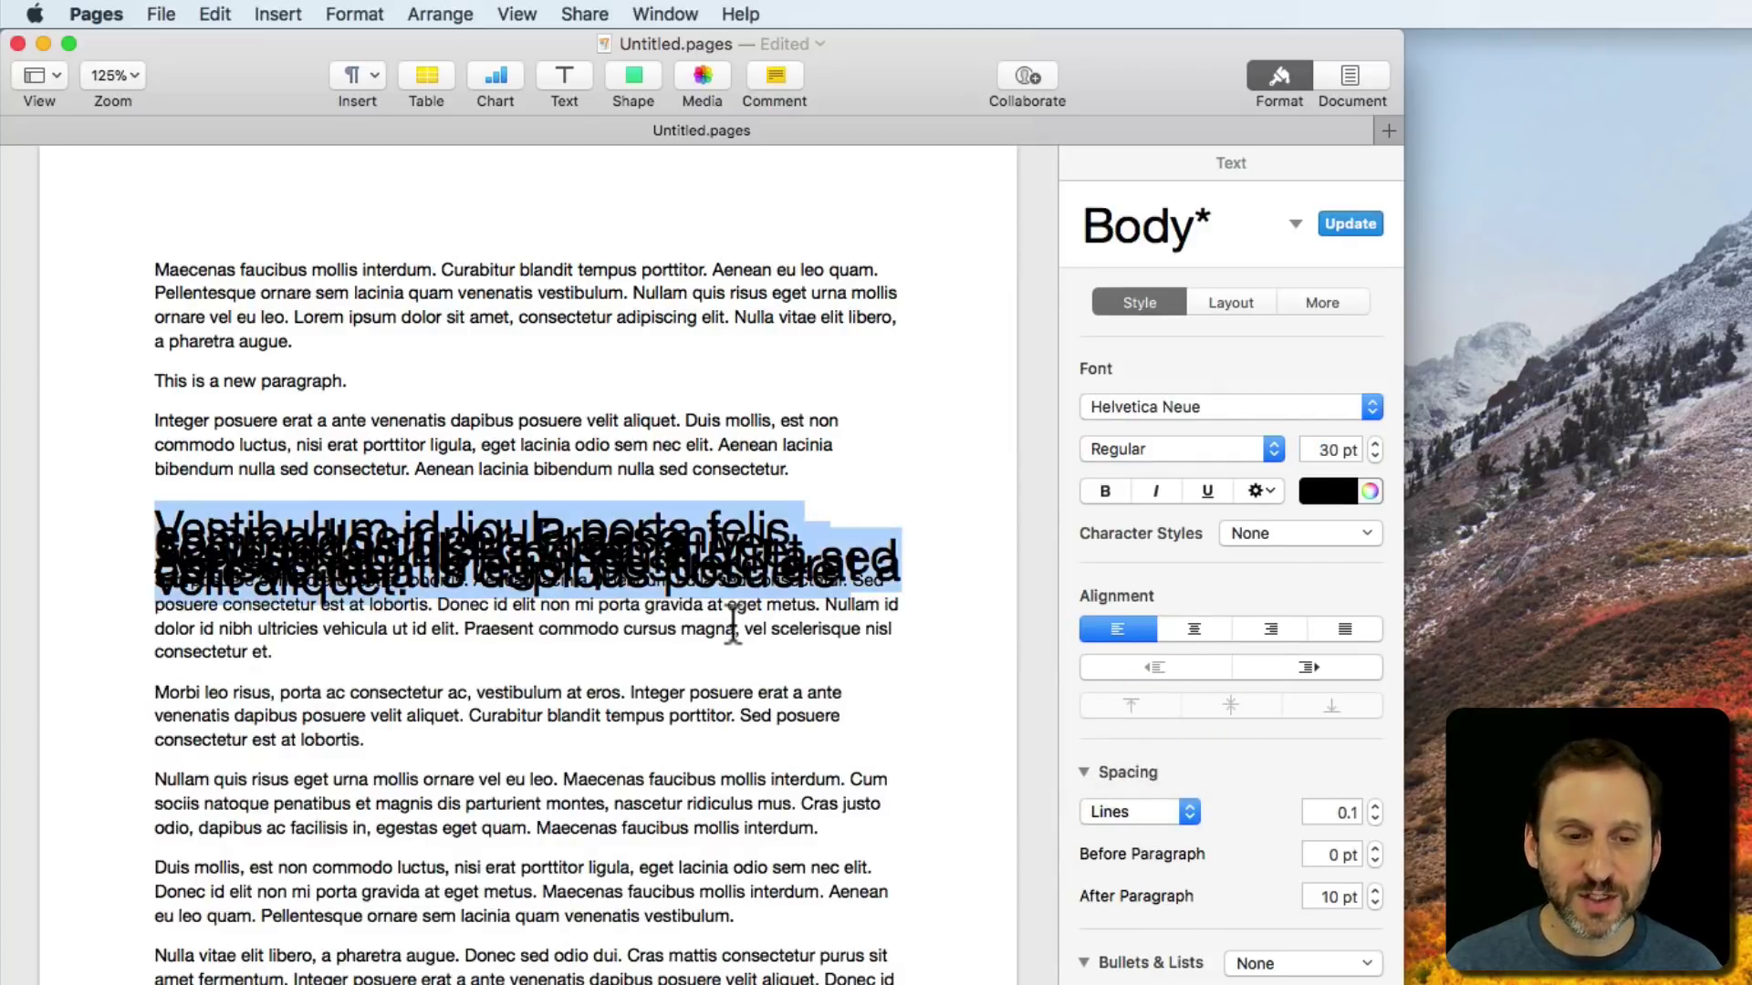
pyautogui.press('super+a')
pyautogui.click(1129, 816)
pyautogui.click(1126, 848)
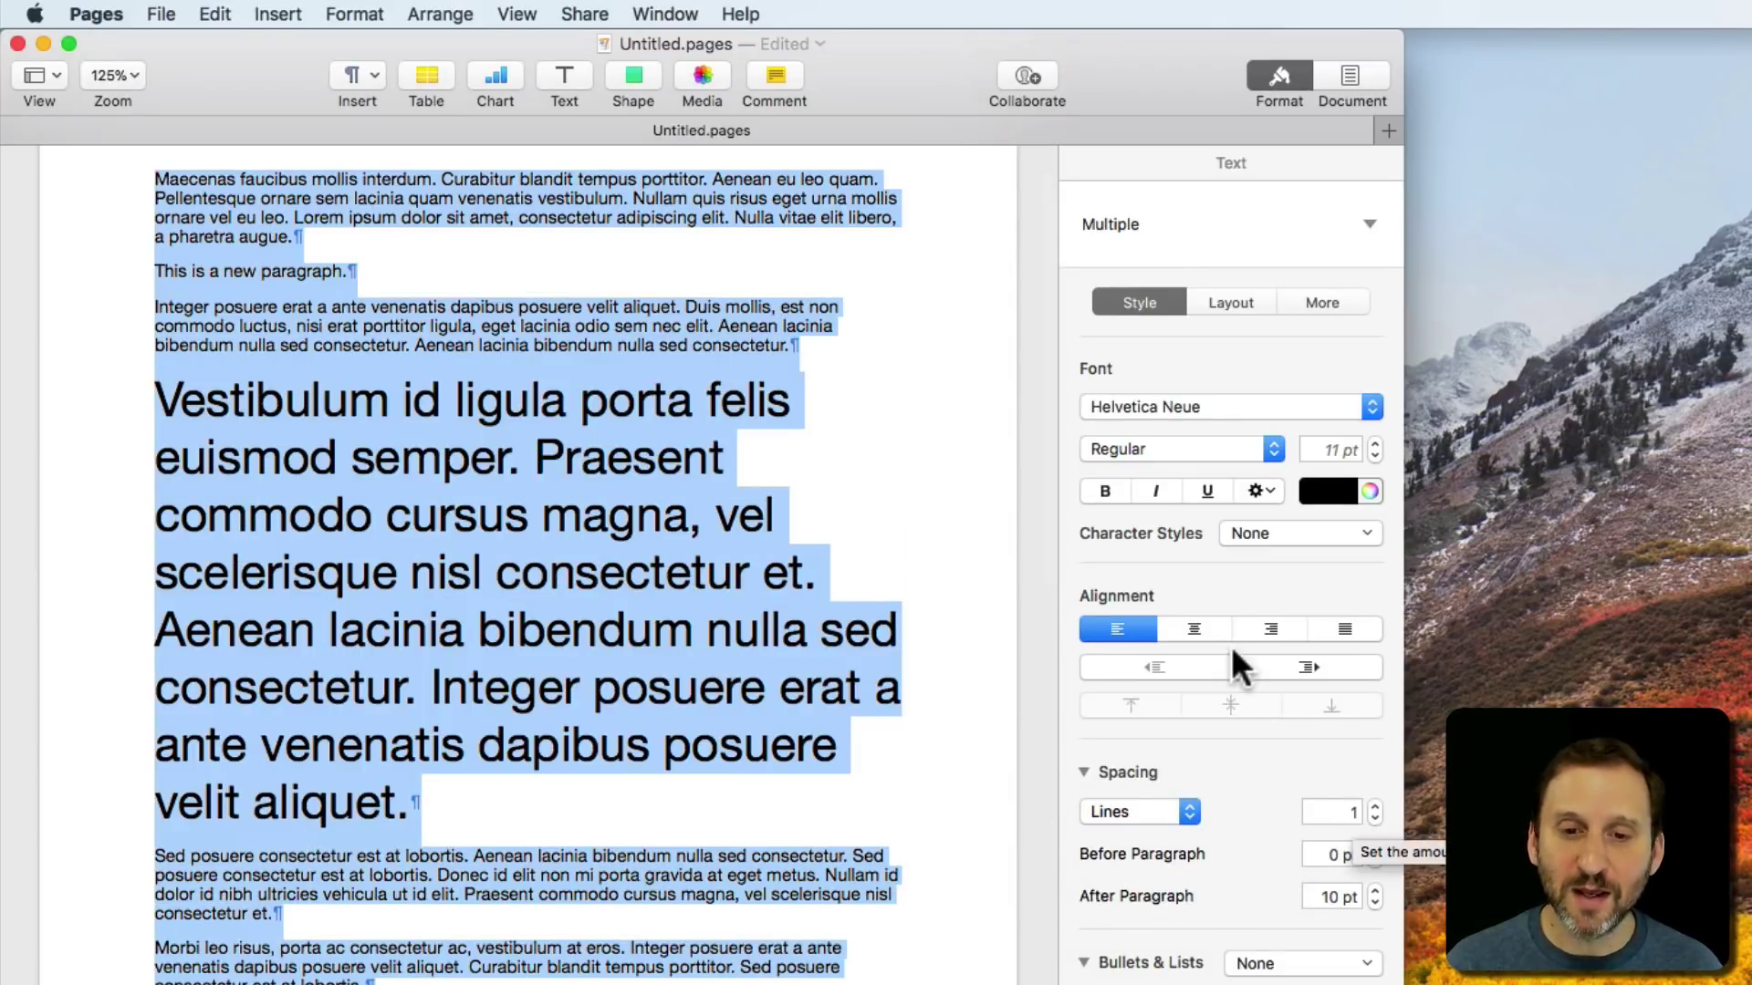
# Step: Undo the large font, then give the first paragraph 1.5-line spacing
pyautogui.press('super+z')
pyautogui.press('super+z')
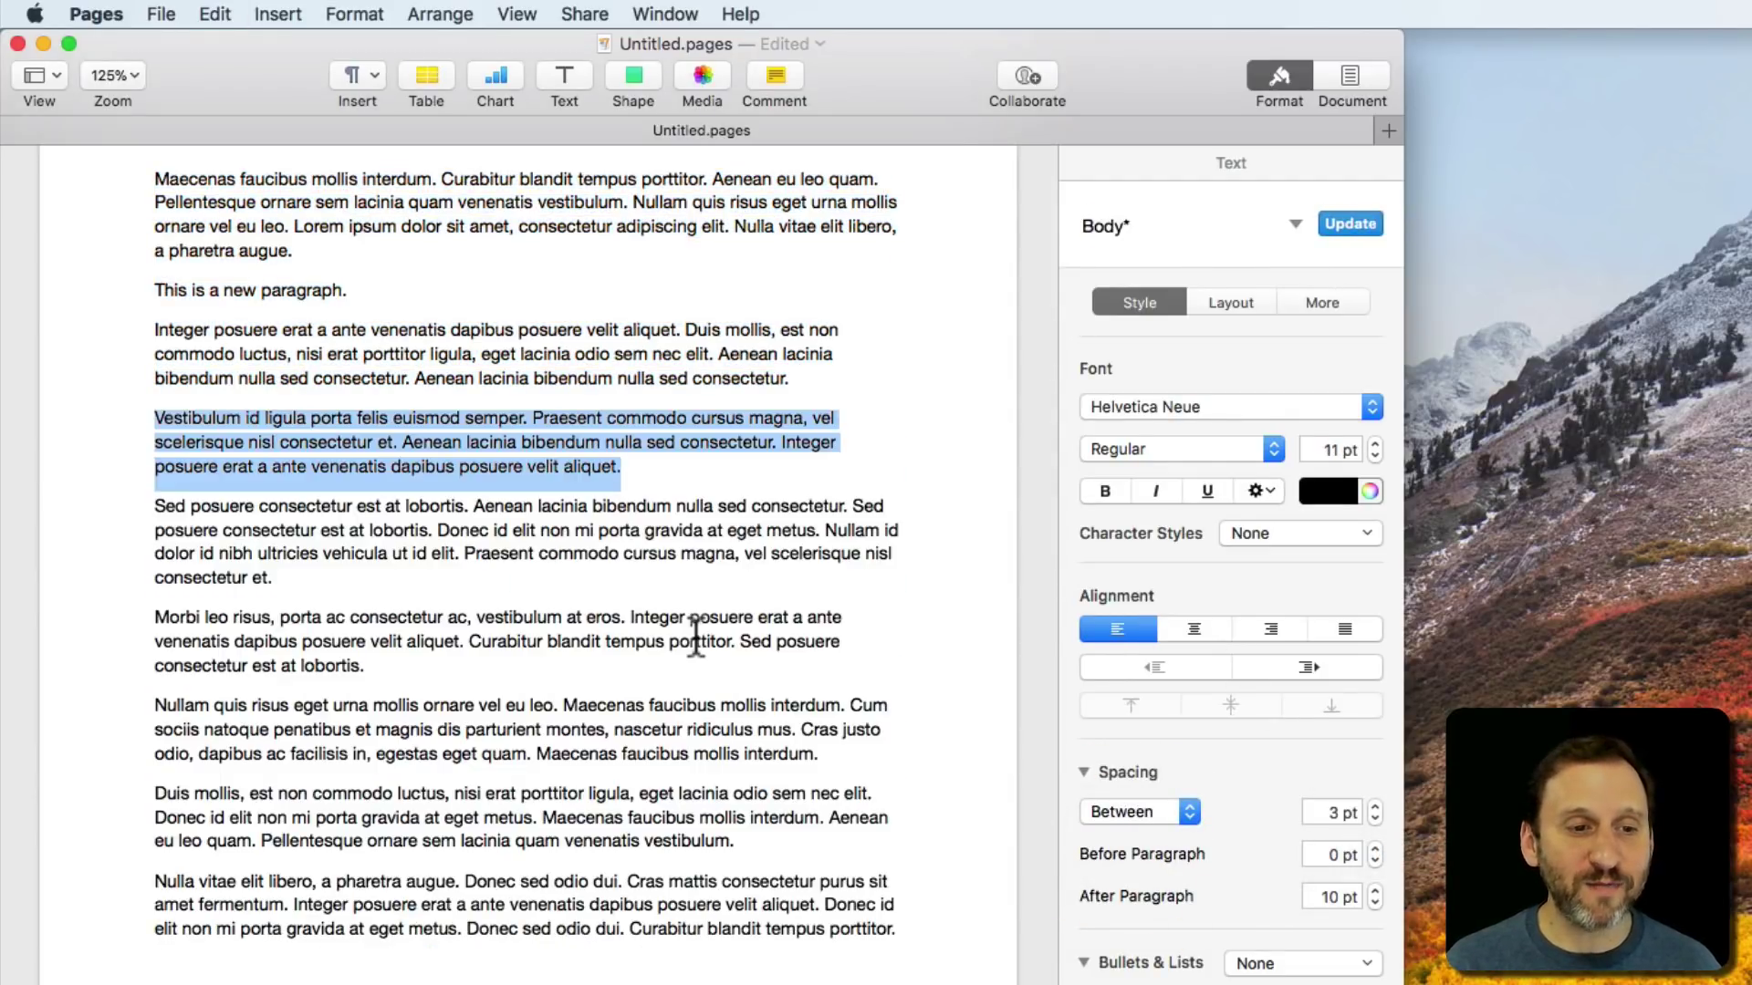
pyautogui.press('super+shift+z')
pyautogui.click(250, 493)
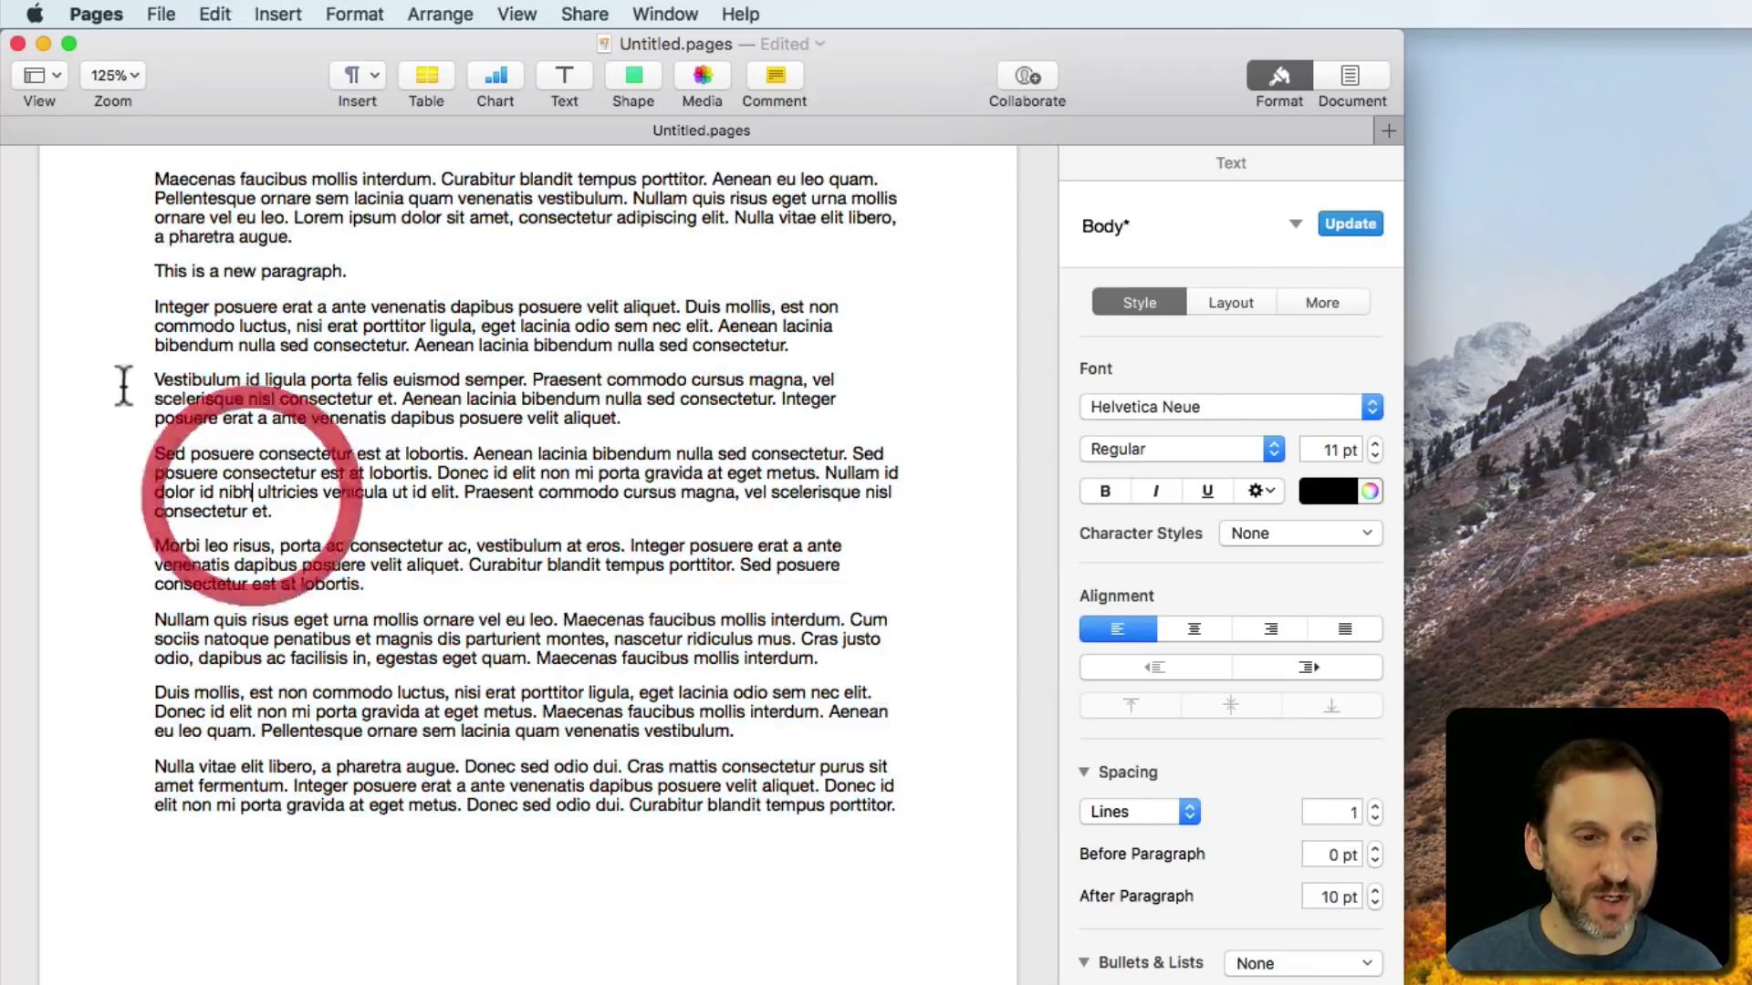
pyautogui.moveTo(157, 181); pyautogui.dragTo(303, 239)
pyautogui.click(1375, 806)
pyautogui.click(1375, 806)
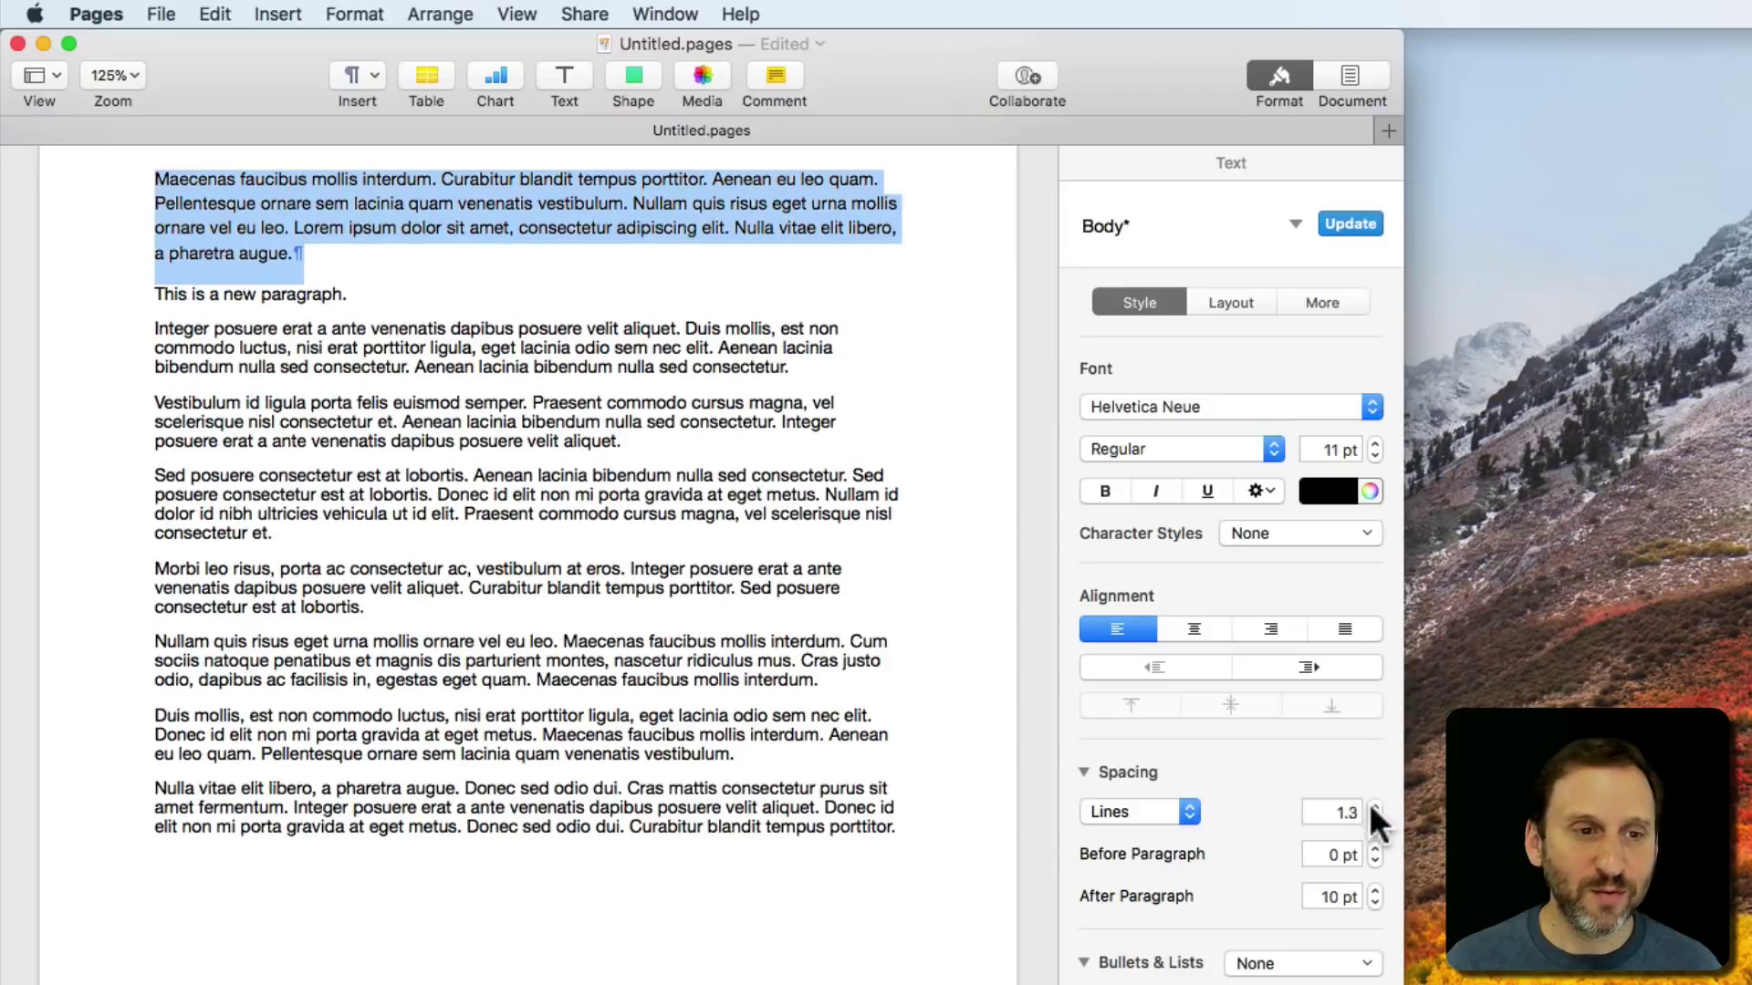
pyautogui.click(1375, 807)
pyautogui.click(1375, 807)
pyautogui.click(1375, 806)
# Step: Set the Vestibulum paragraph to At Least 16 pt line spacing
pyautogui.moveTo(155, 417); pyautogui.dragTo(629, 461)
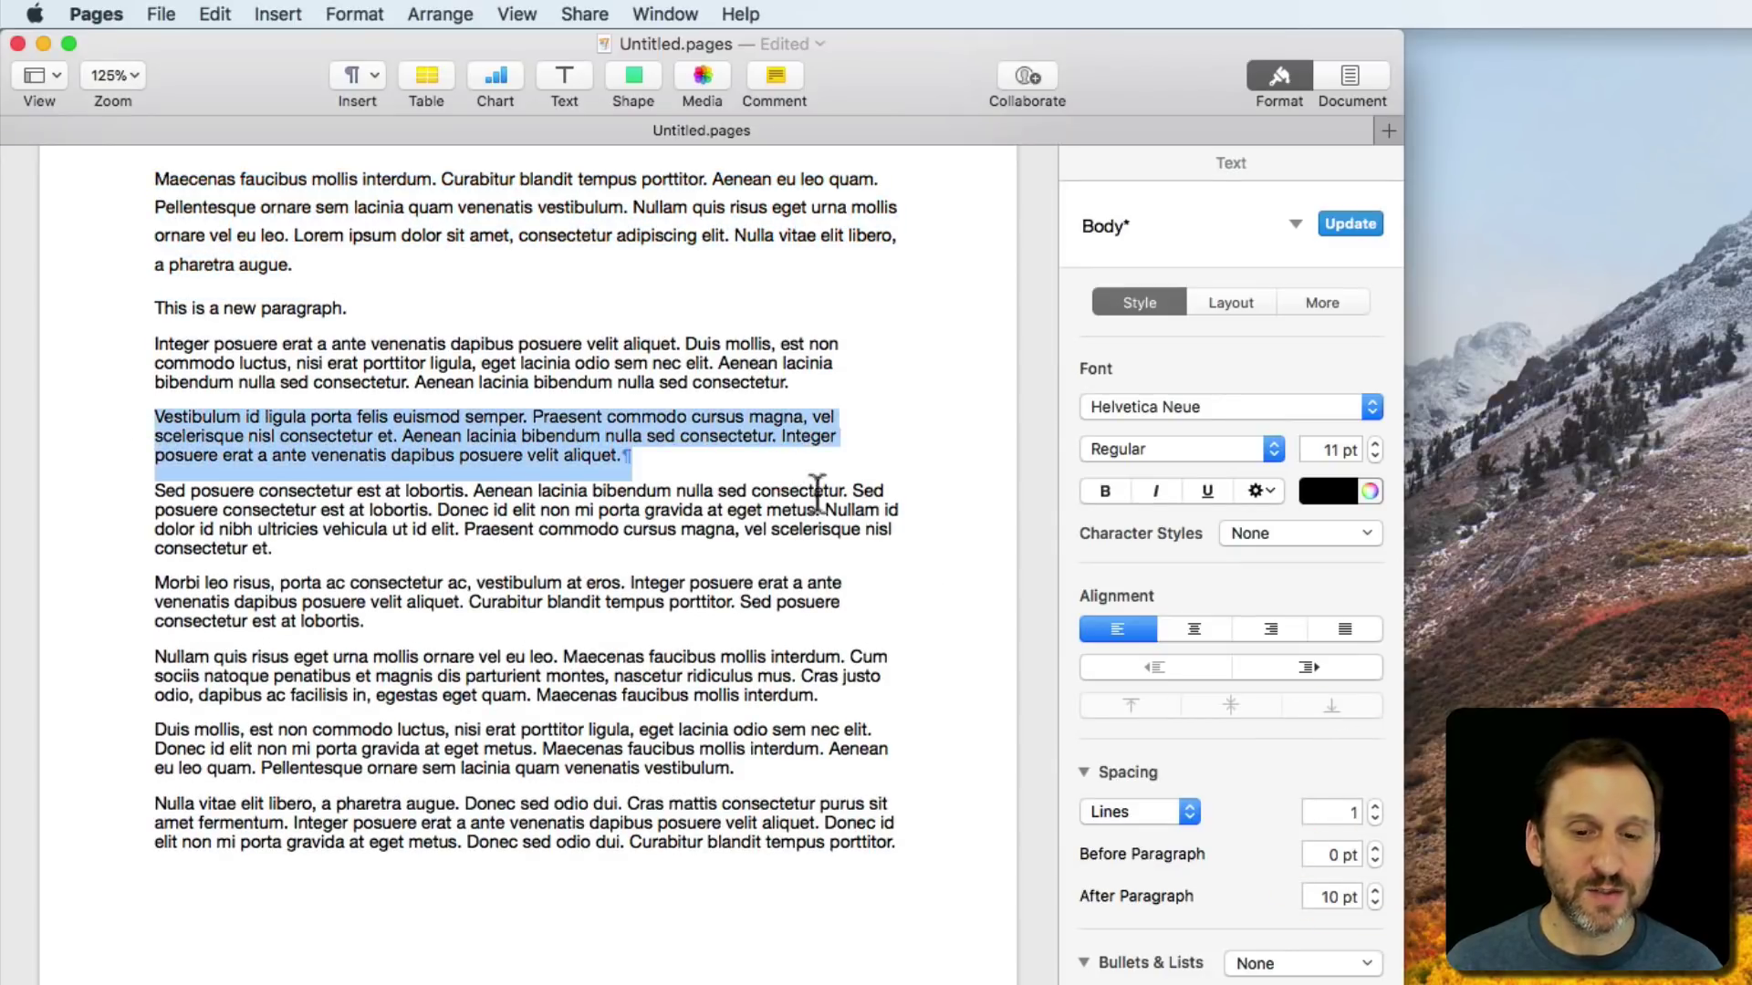
pyautogui.click(1126, 811)
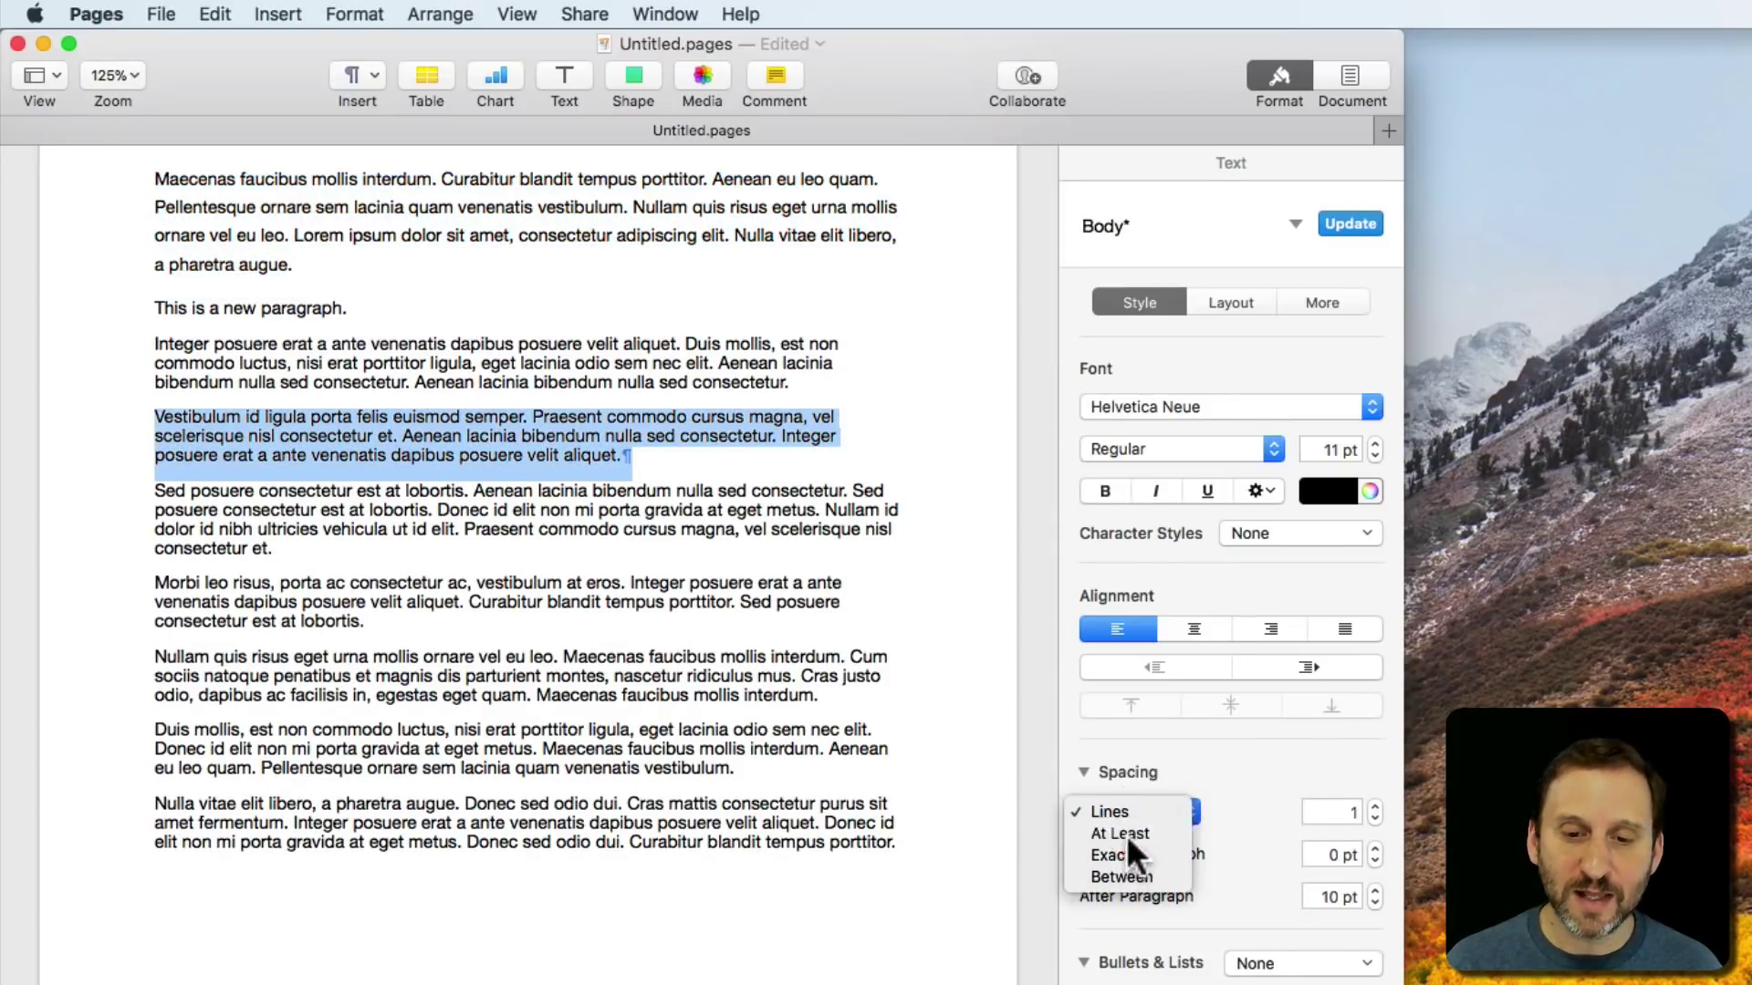
pyautogui.click(1126, 834)
pyautogui.click(1375, 807)
pyautogui.click(1375, 806)
pyautogui.click(1375, 806)
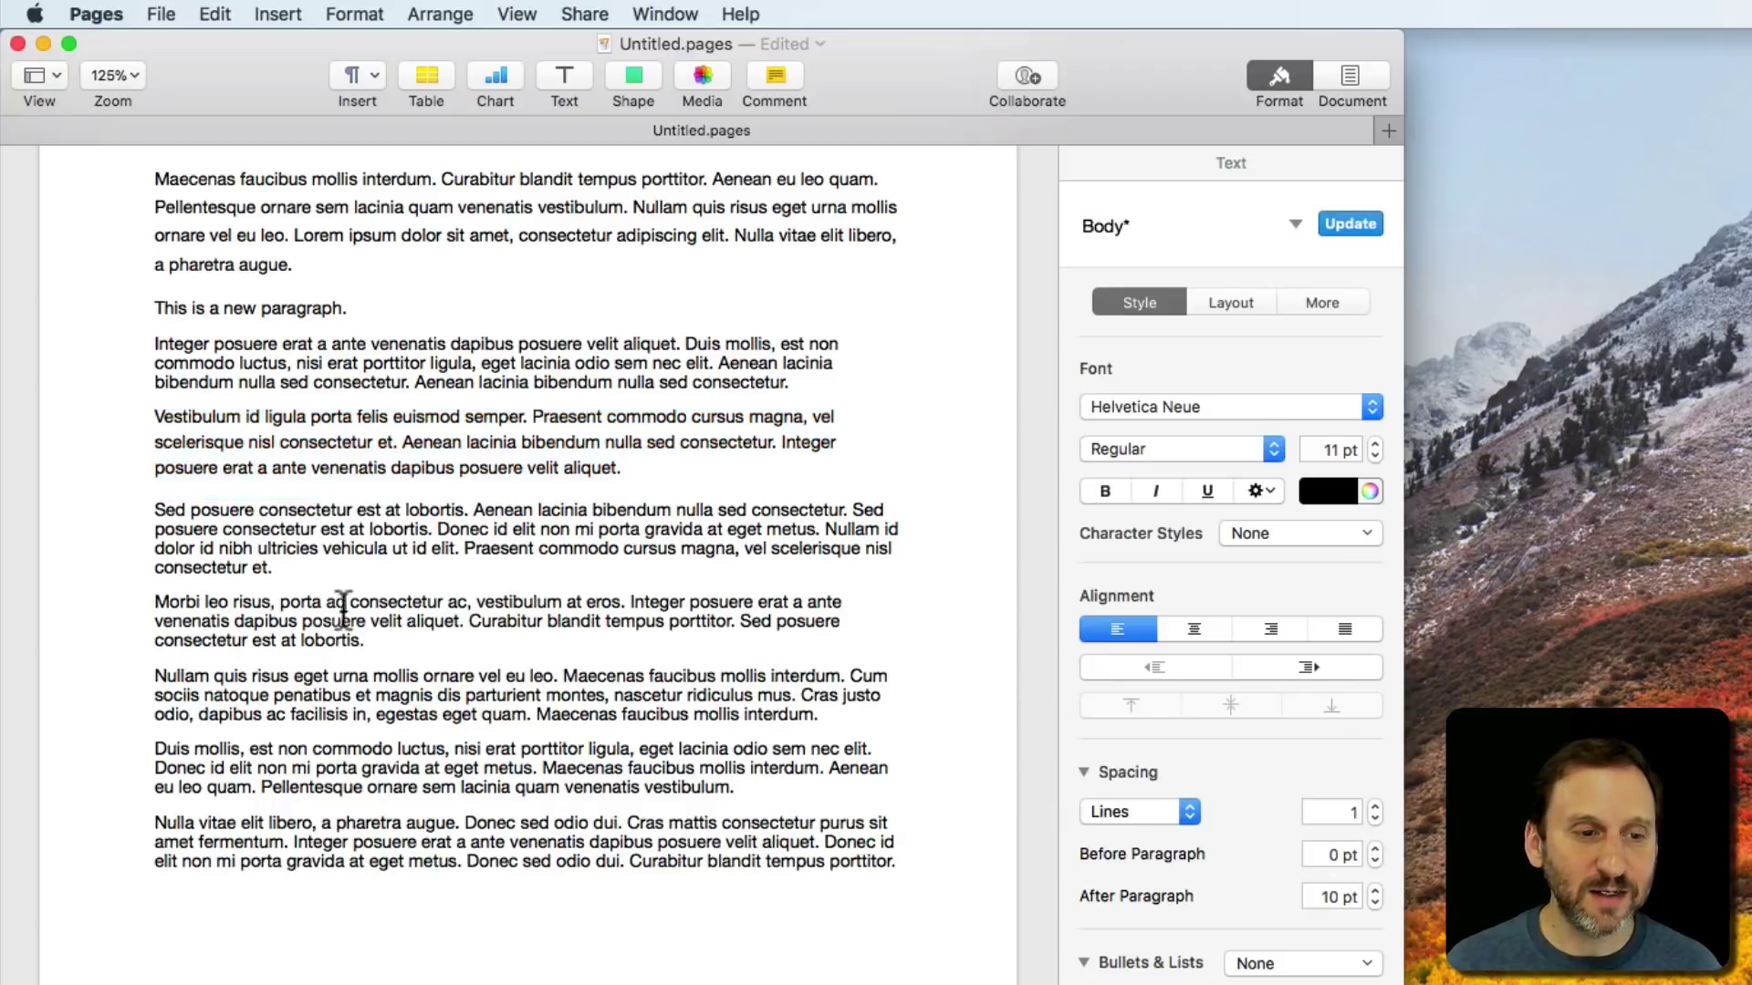
# Step: Set the Morbi paragraph to Exactly 16 pt line spacing and check each paragraph's spacing
pyautogui.moveTo(152, 600); pyautogui.dragTo(367, 654)
pyautogui.click(1164, 808)
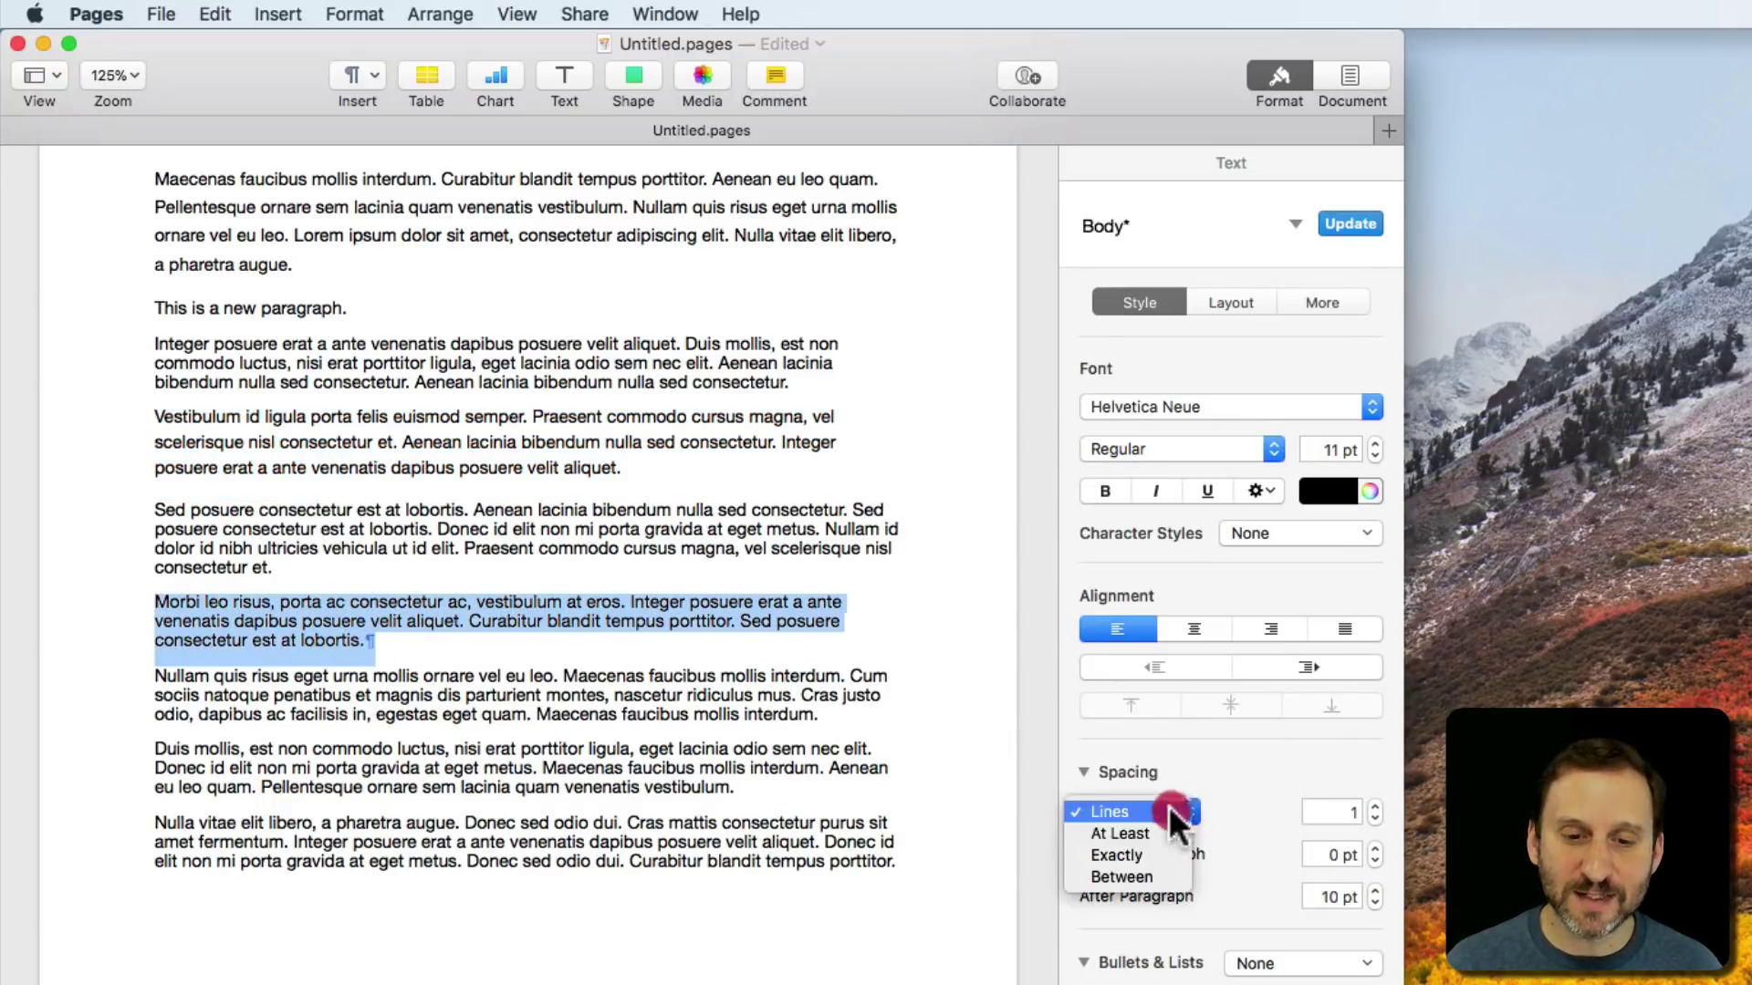
pyautogui.click(1151, 874)
pyautogui.click(1157, 810)
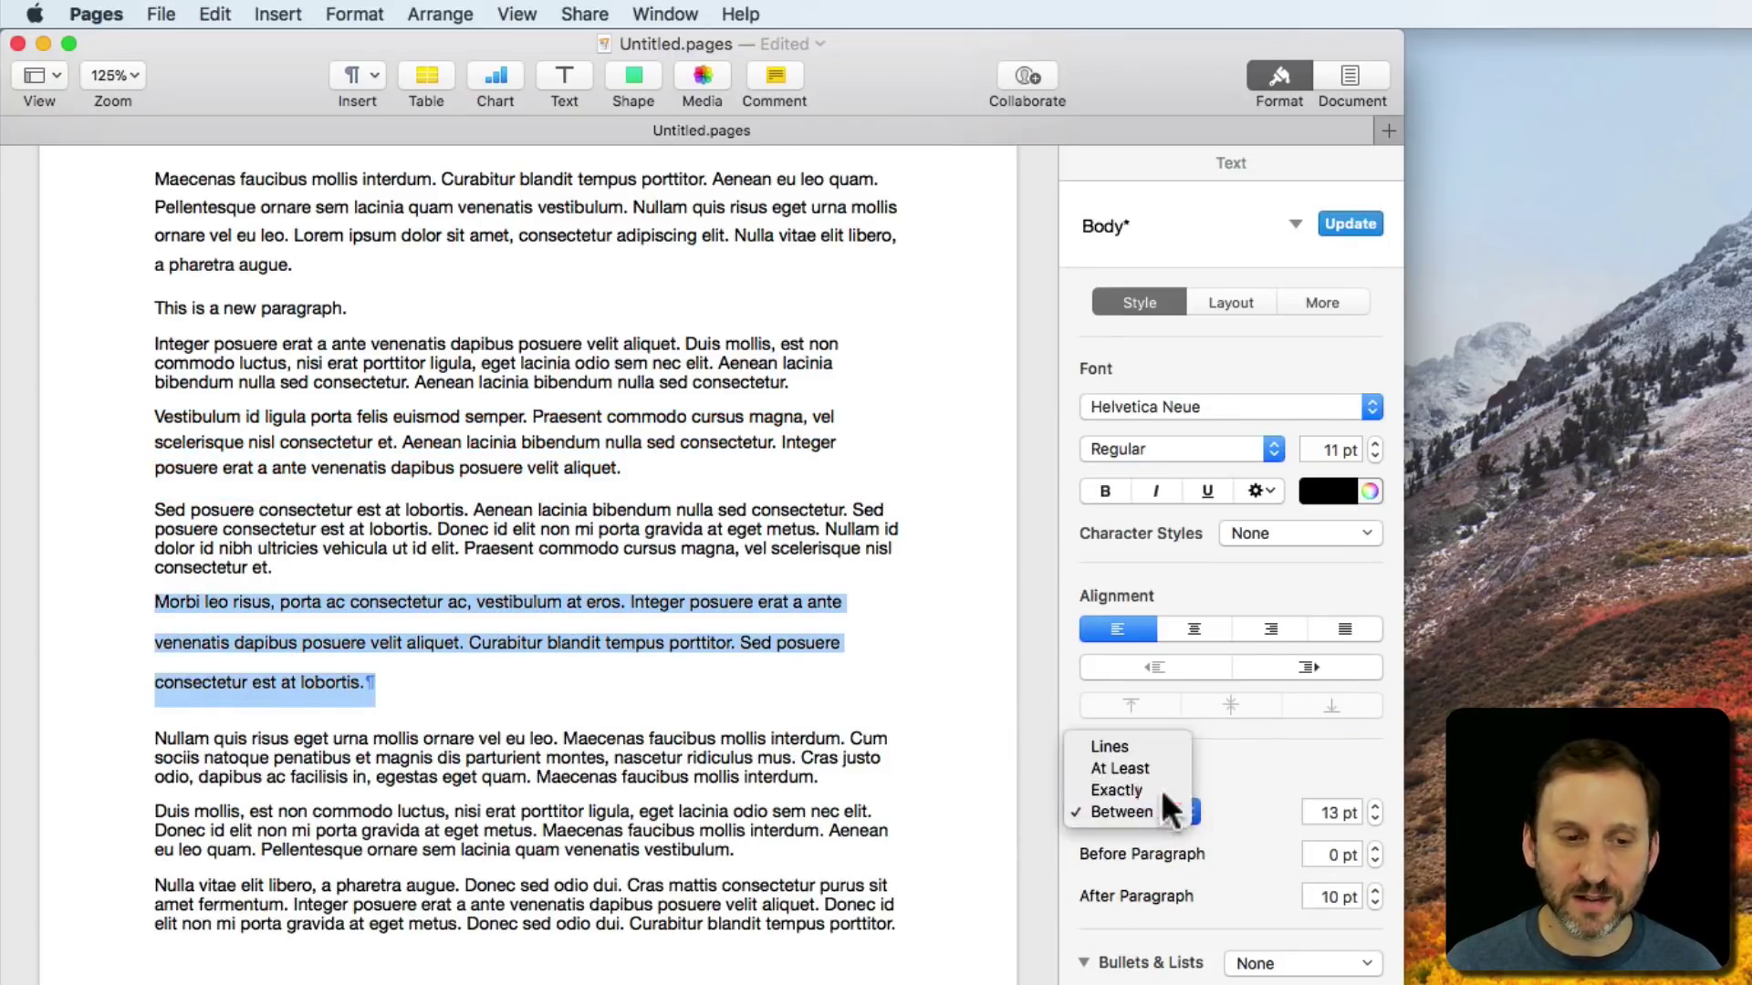
pyautogui.click(1160, 788)
pyautogui.click(1375, 805)
pyautogui.click(1375, 805)
pyautogui.click(1375, 805)
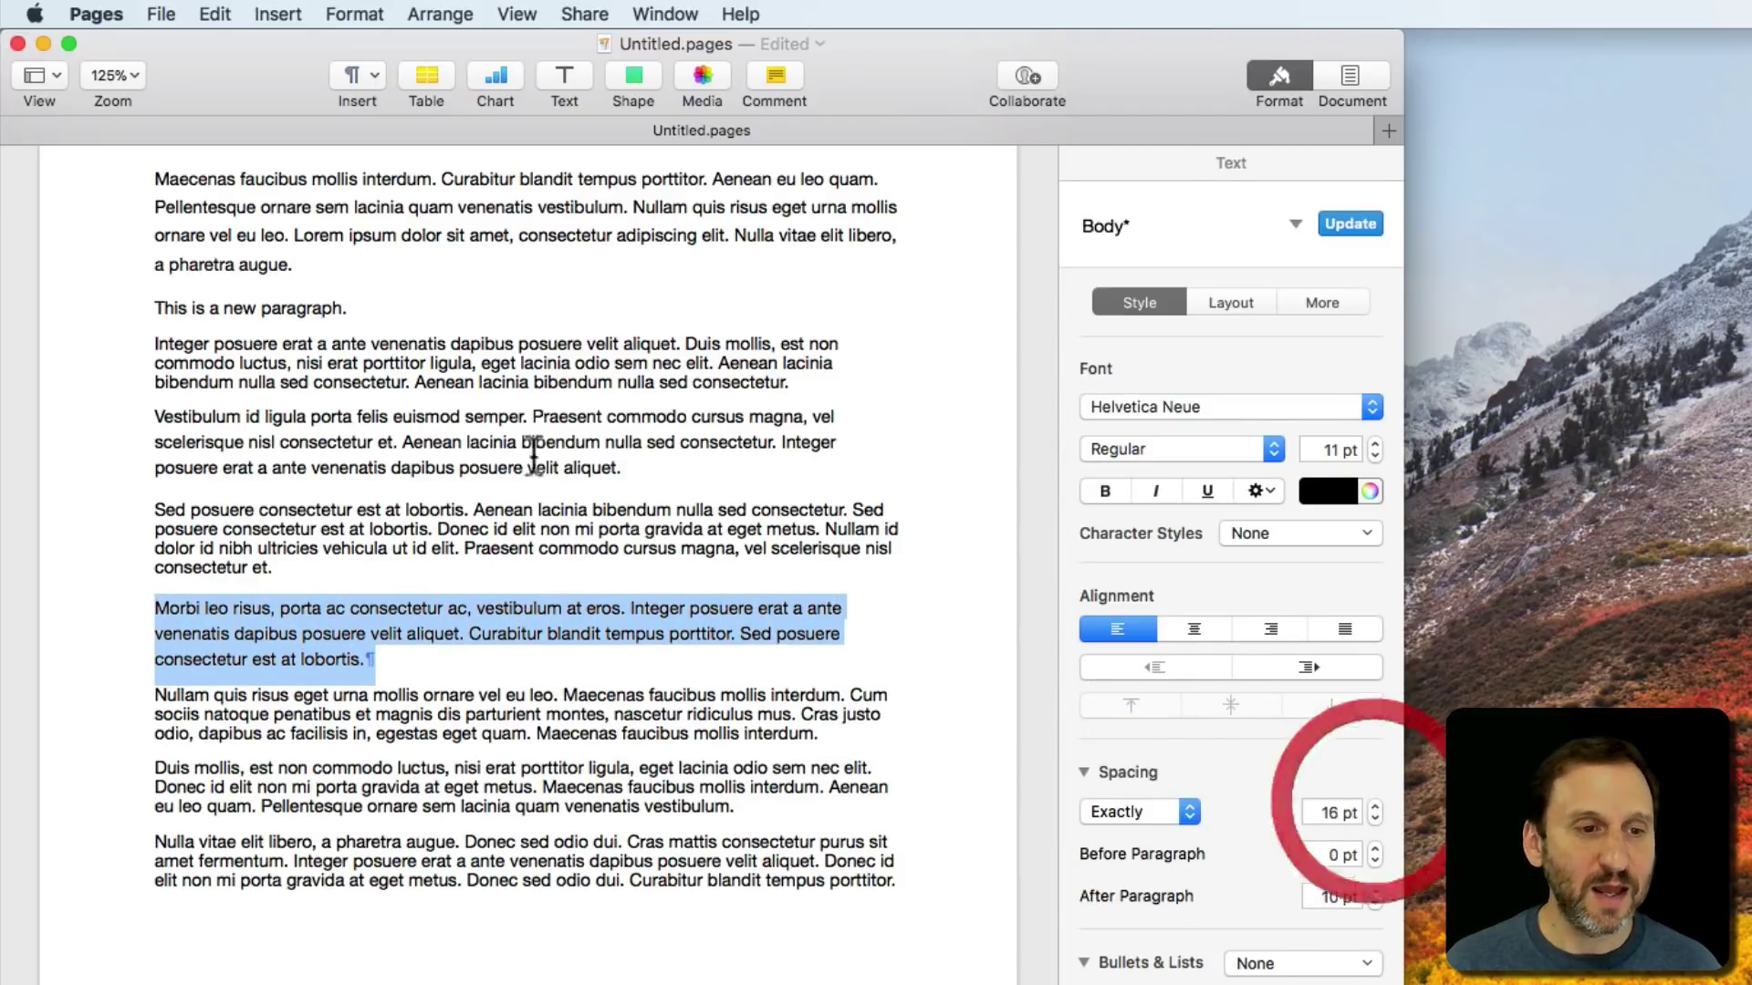
pyautogui.click(485, 363)
pyautogui.click(440, 219)
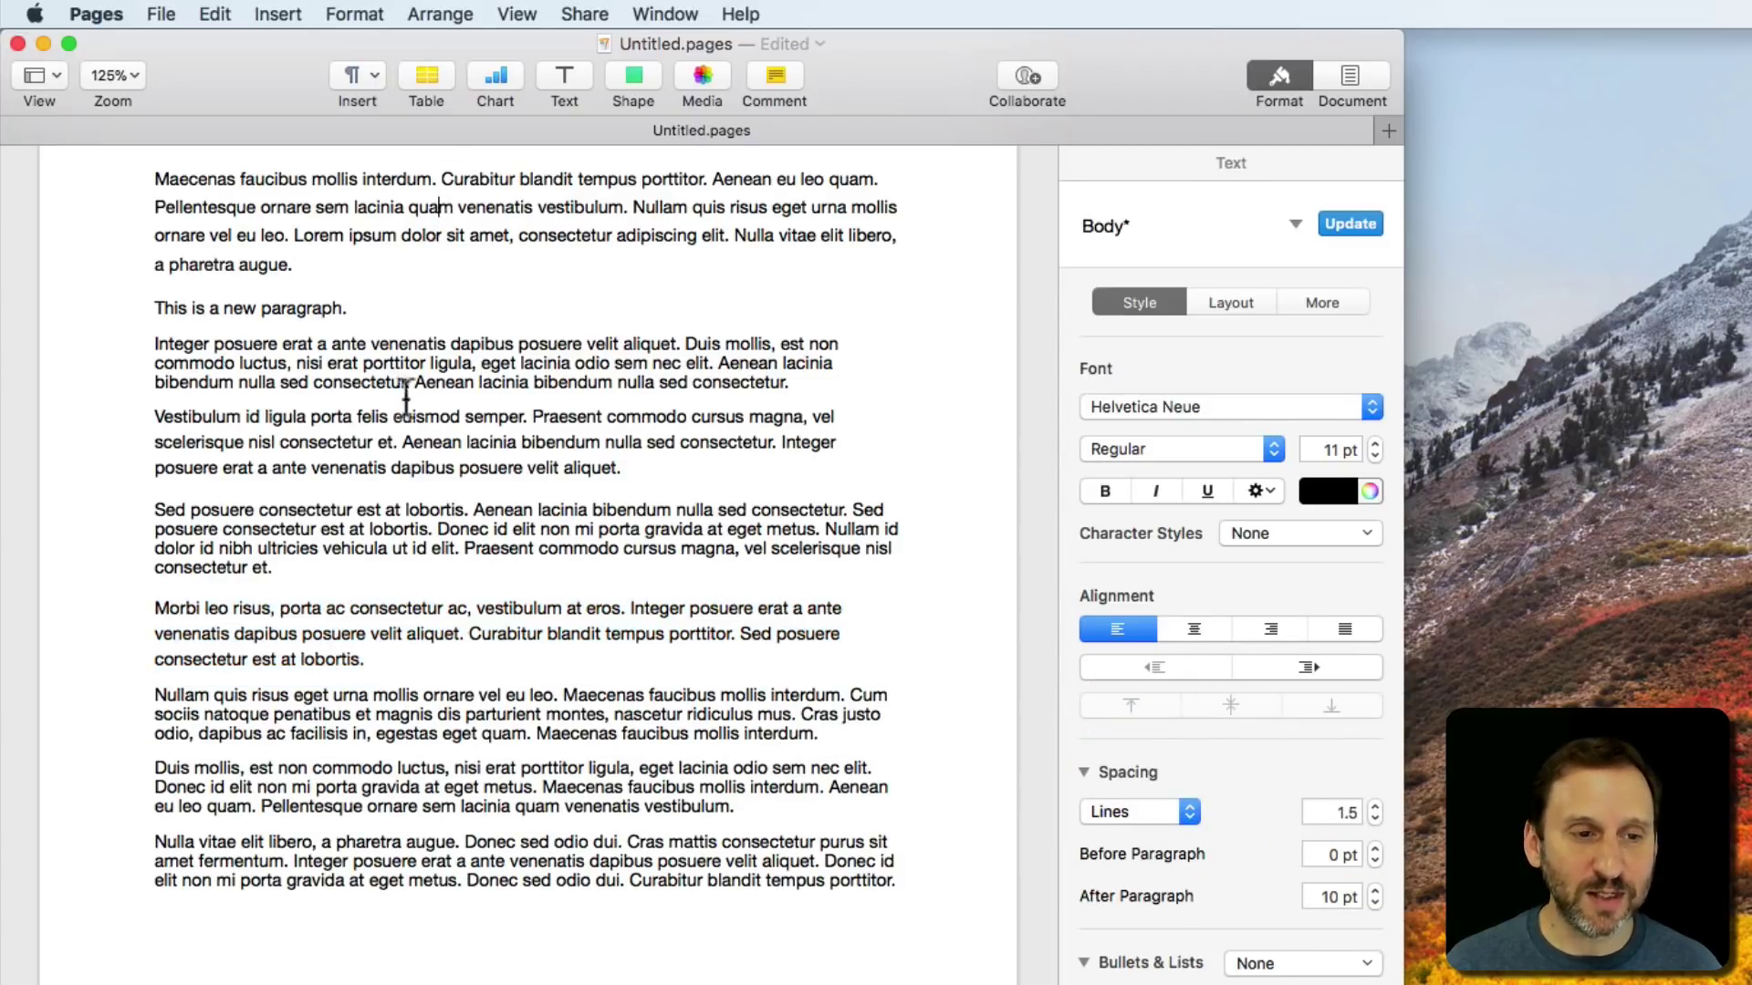
pyautogui.click(402, 467)
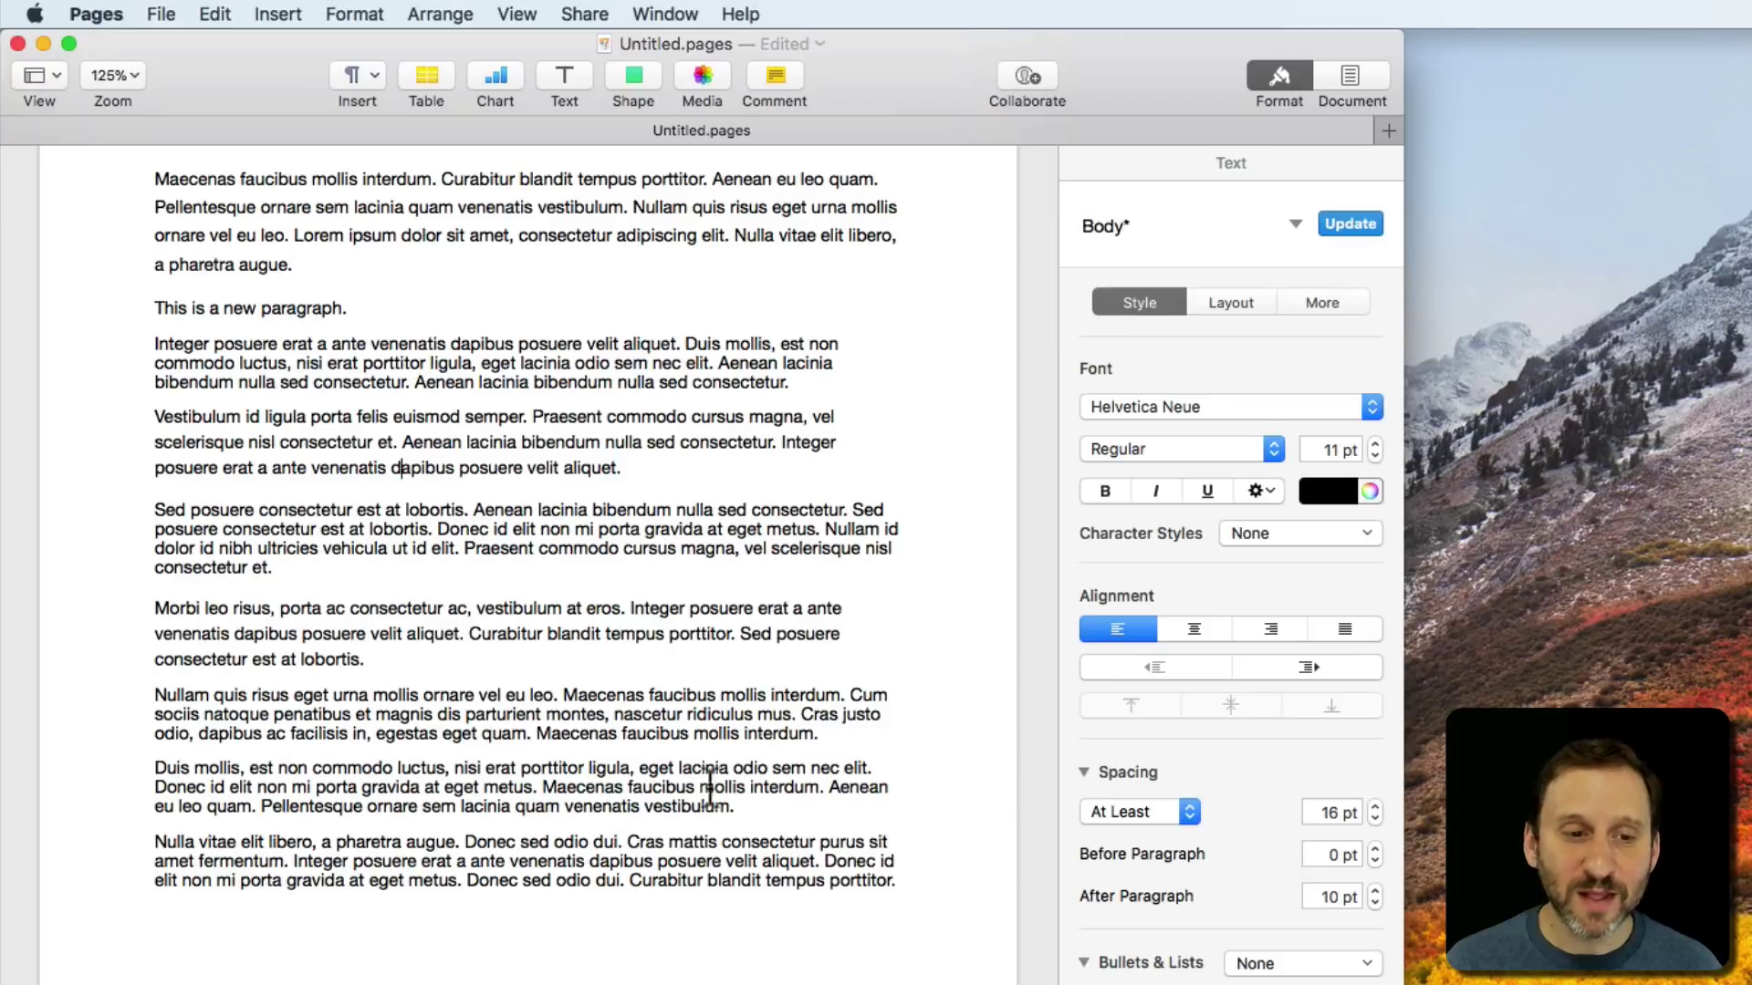
# Step: Undo the custom line spacing and give Morbi, Nullam and Duis 20 pt After Paragraph spacing
pyautogui.click(566, 607)
pyautogui.press('super+z')
pyautogui.press('super+z')
pyautogui.press('super+z')
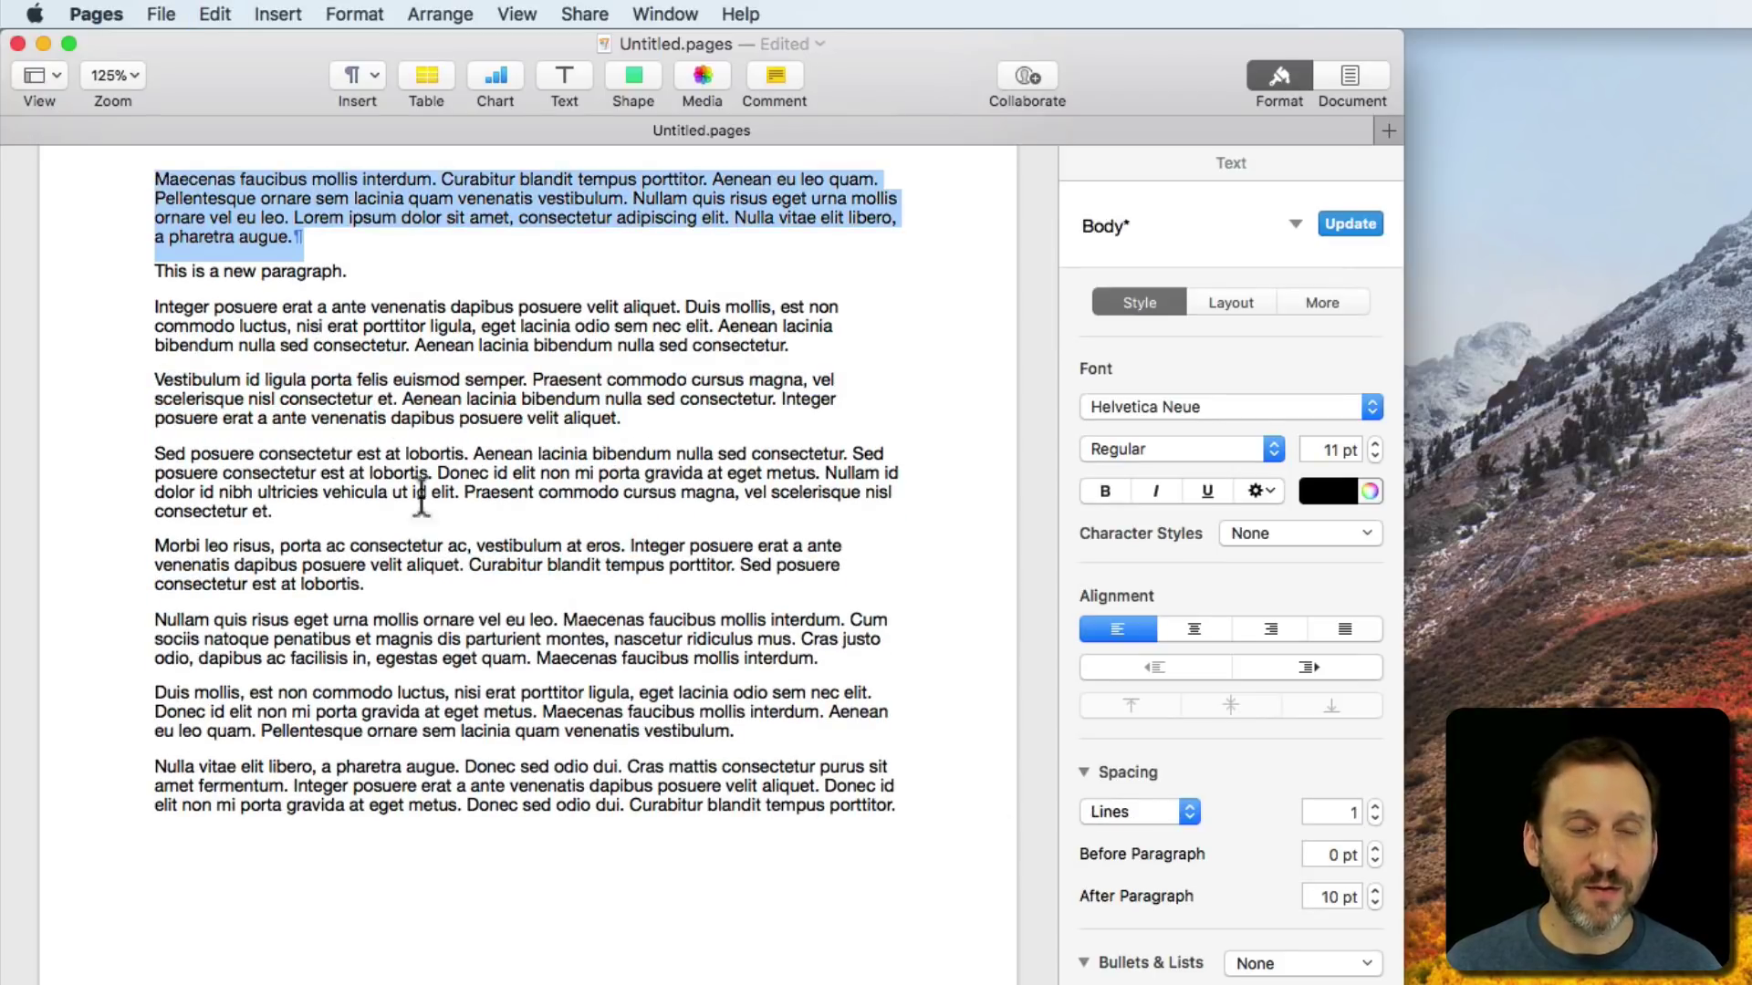
pyautogui.click(399, 454)
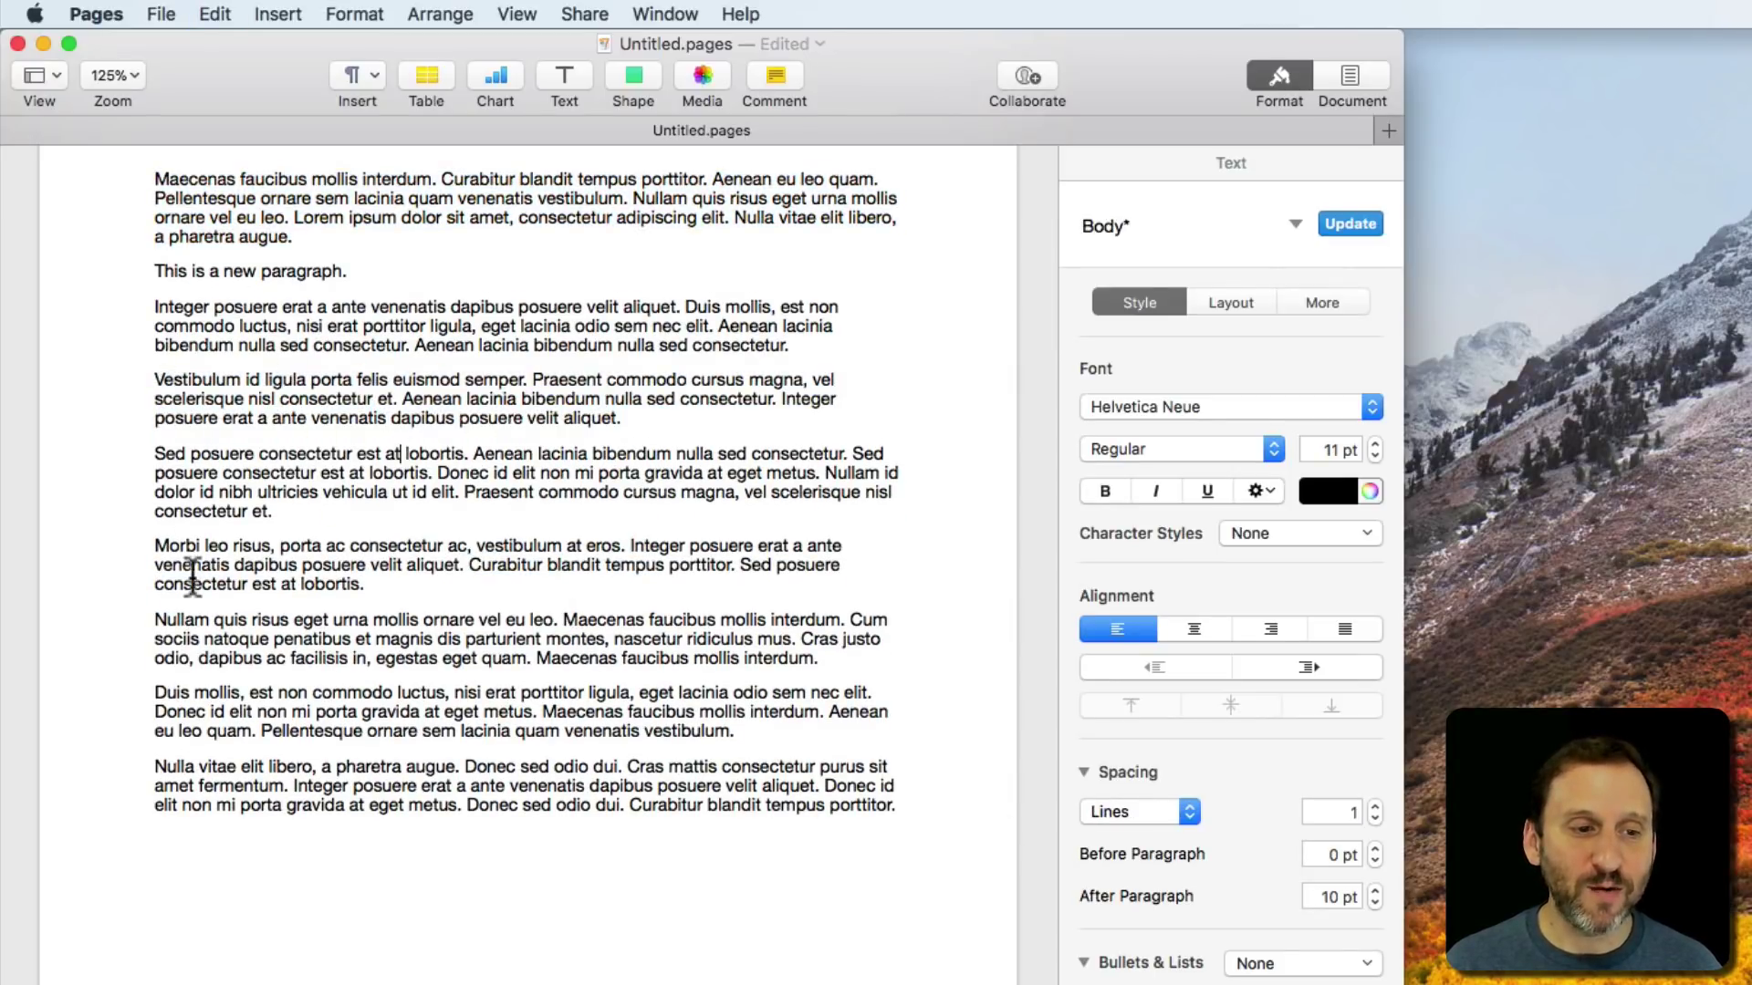
pyautogui.moveTo(153, 545); pyautogui.dragTo(780, 730)
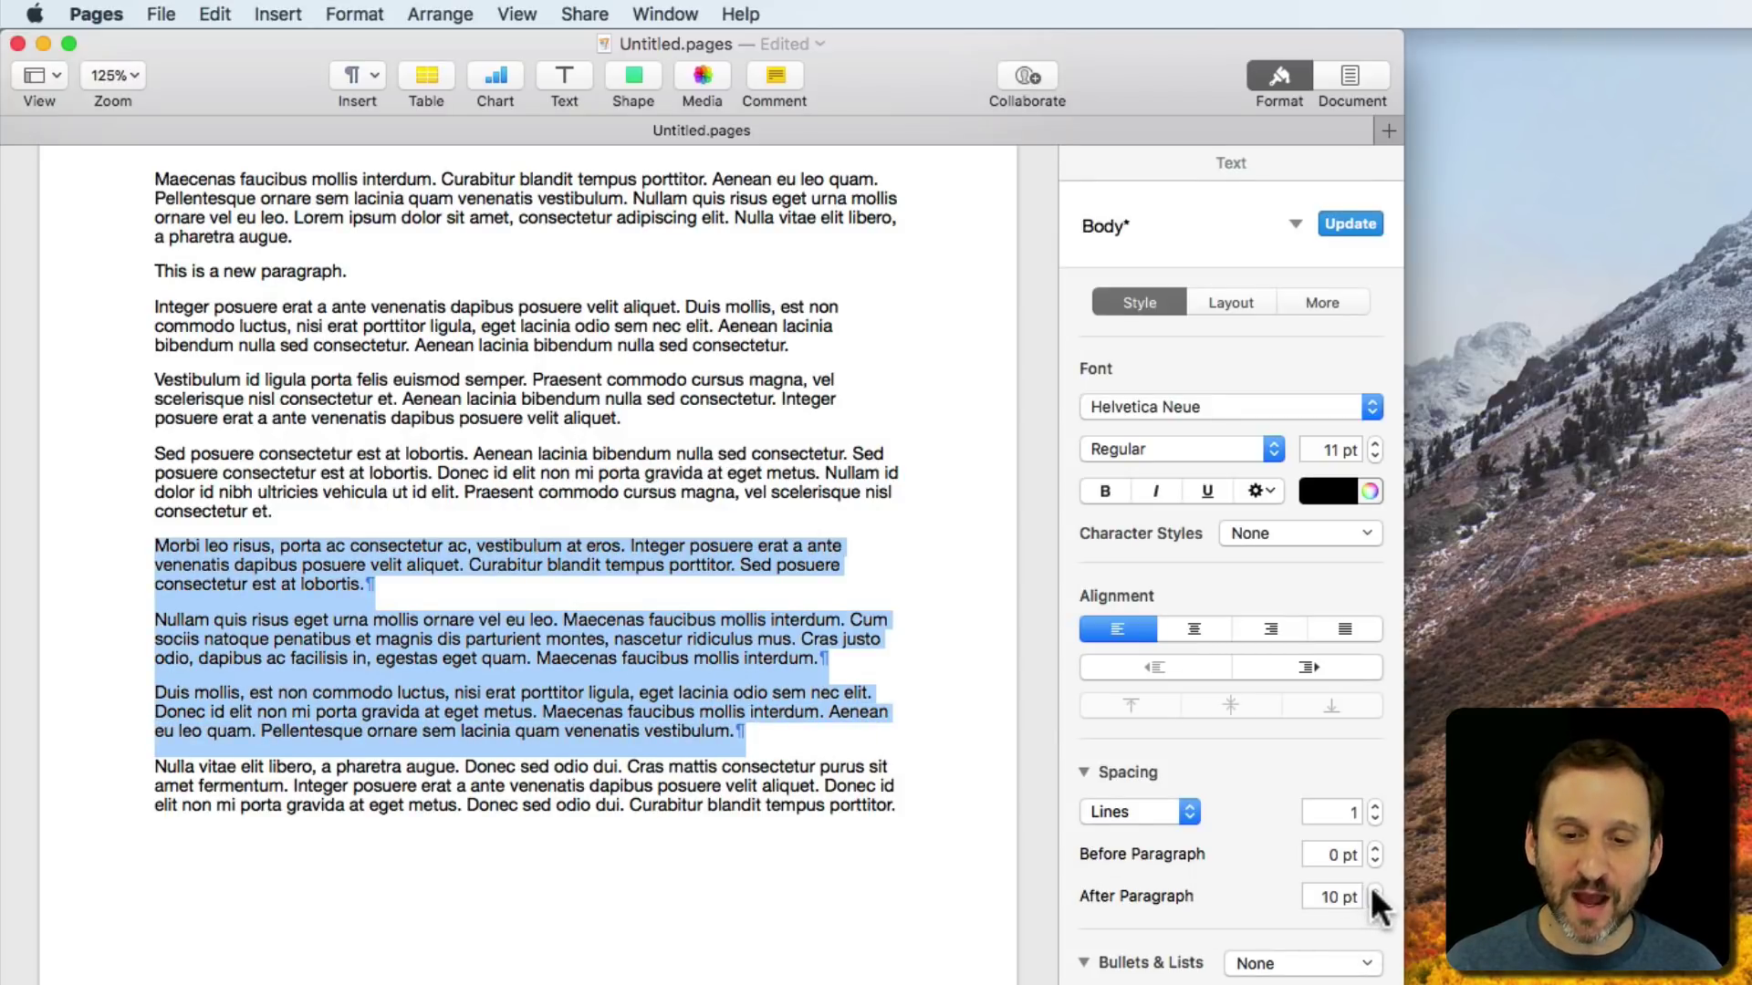
pyautogui.moveTo(1375, 892); pyautogui.dragTo(1375, 891)
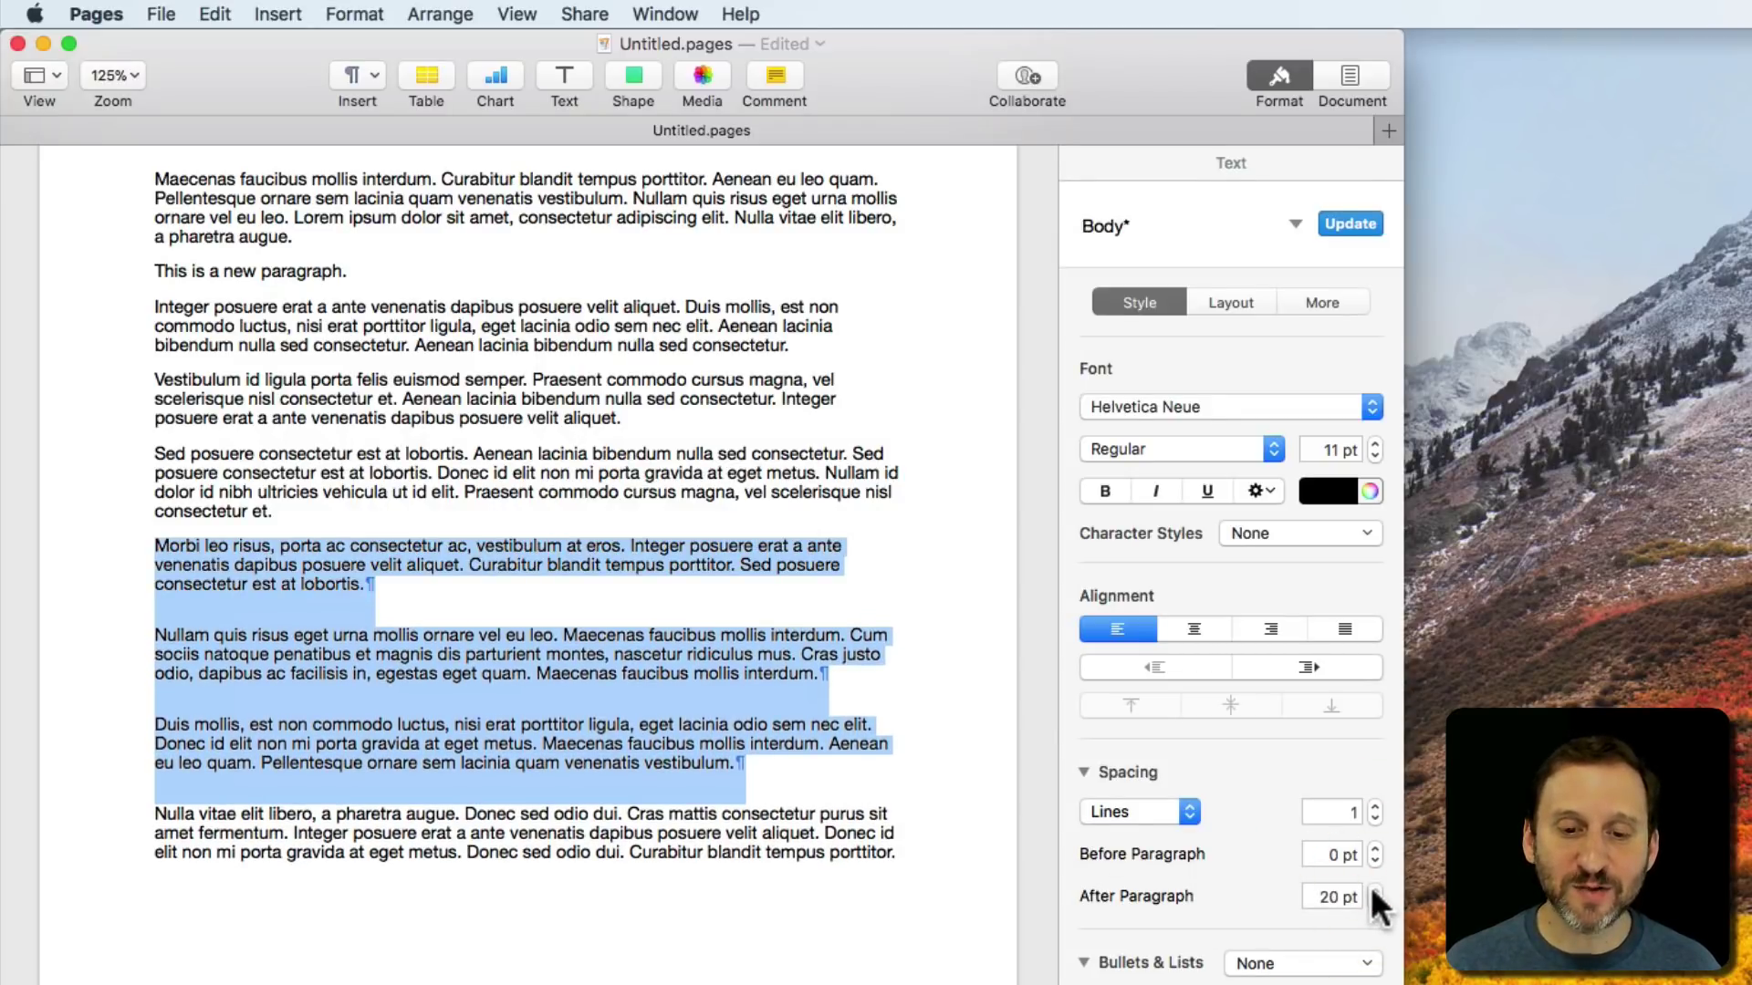
# Step: Widen the space after the Vestibulum paragraph to 26 pt
pyautogui.click(337, 620)
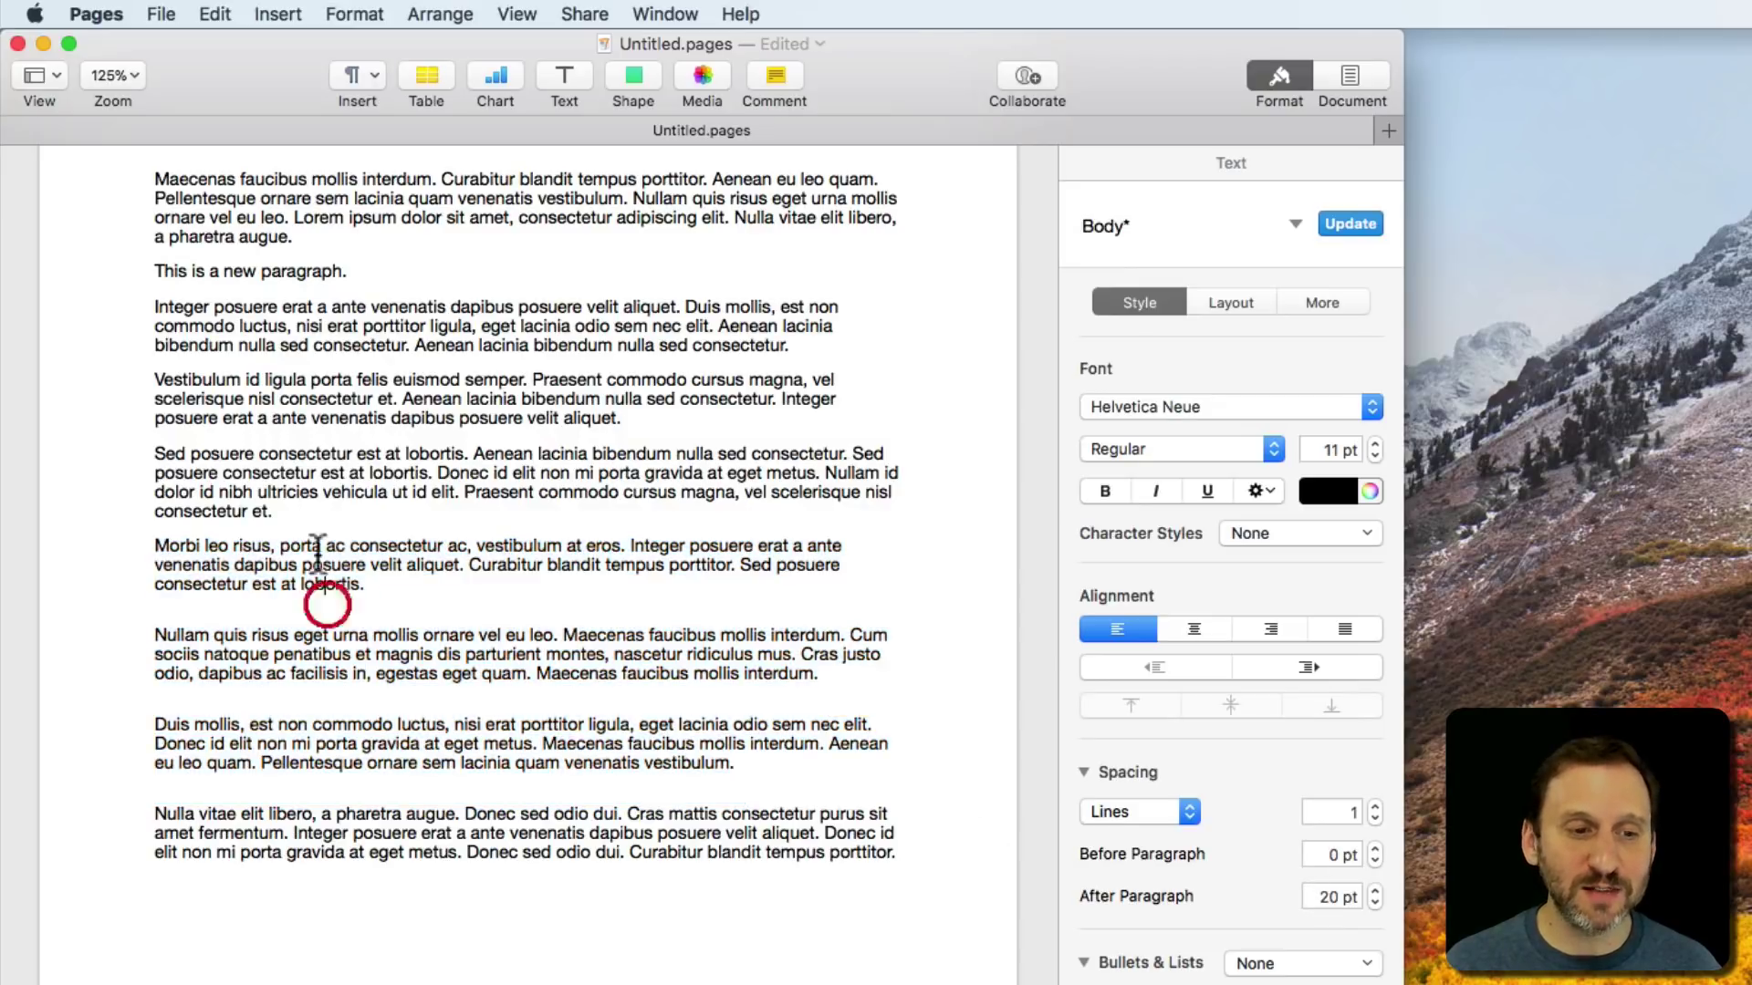
pyautogui.moveTo(157, 174); pyautogui.dragTo(472, 513)
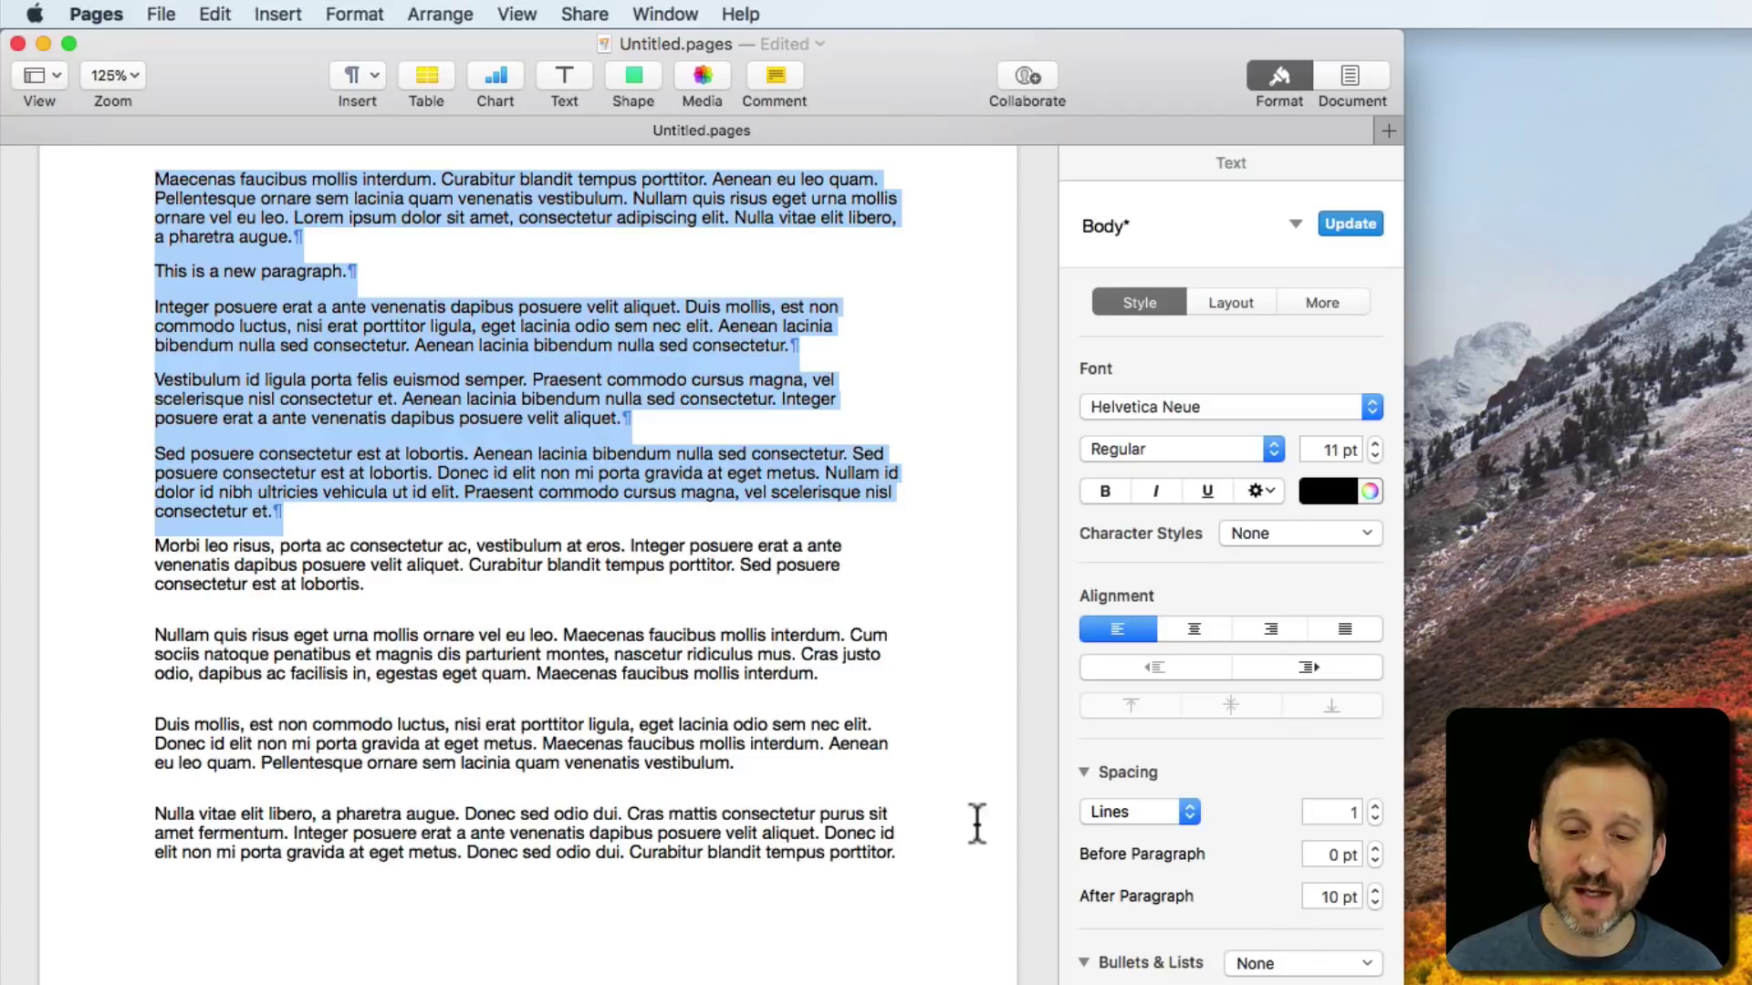
pyautogui.click(337, 378)
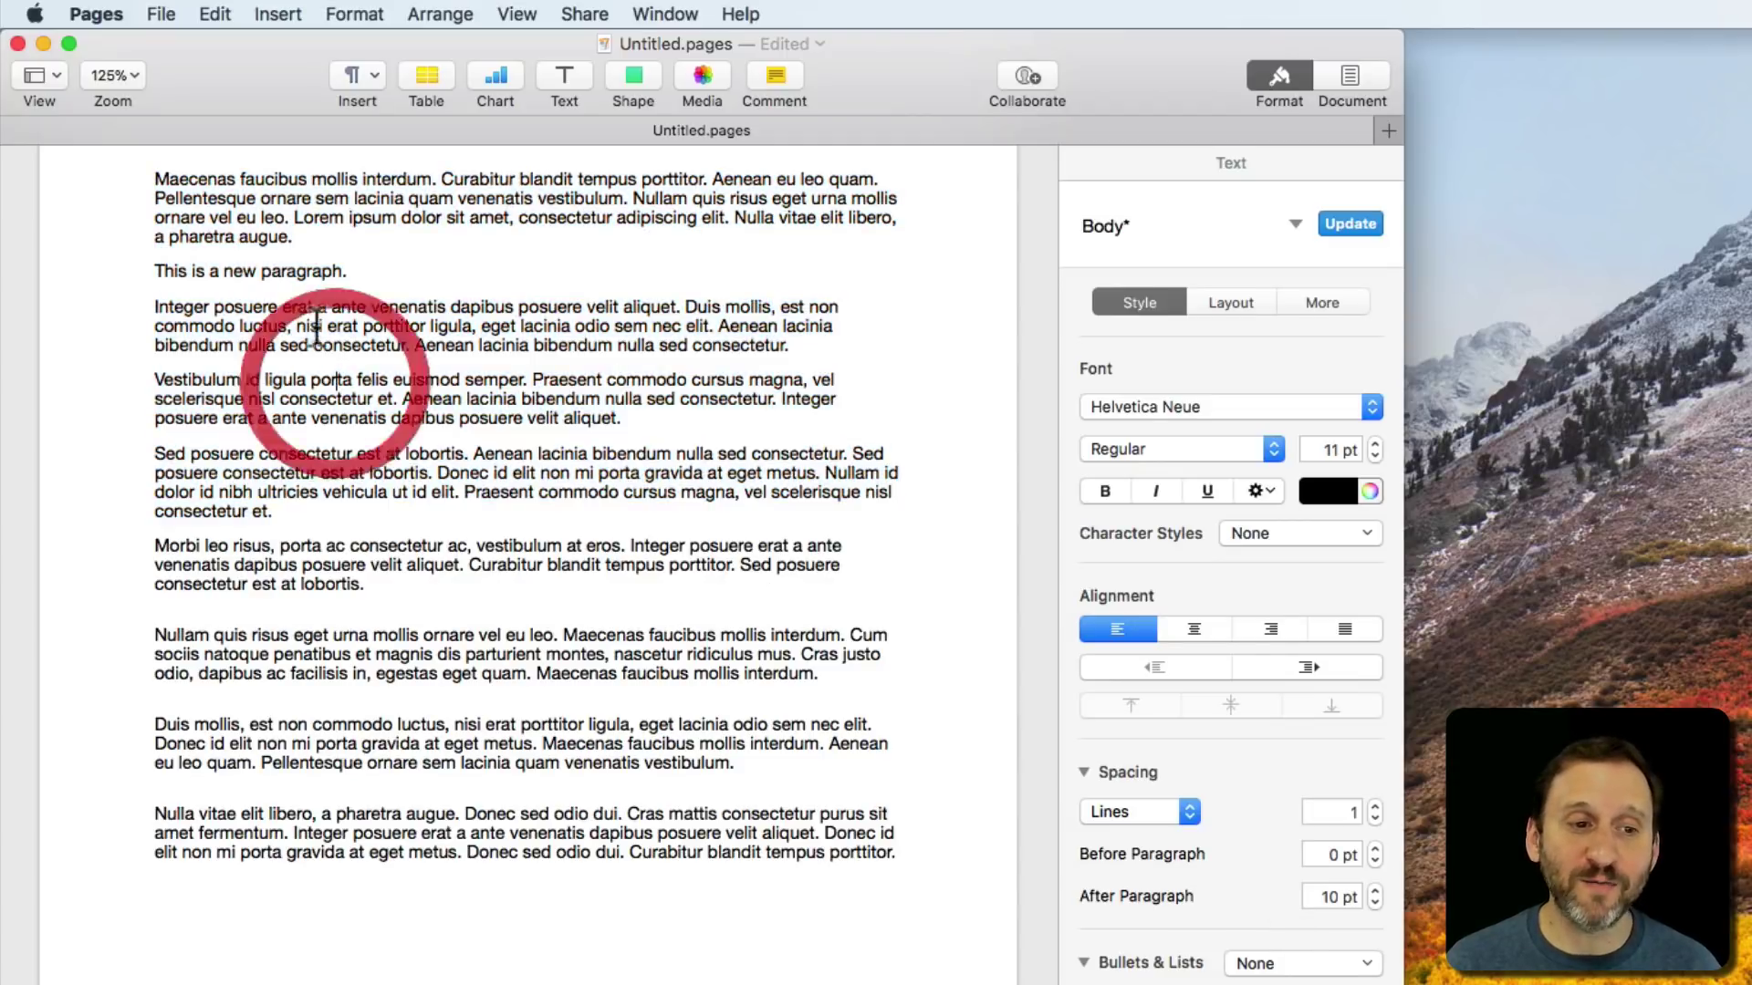
pyautogui.click(299, 419)
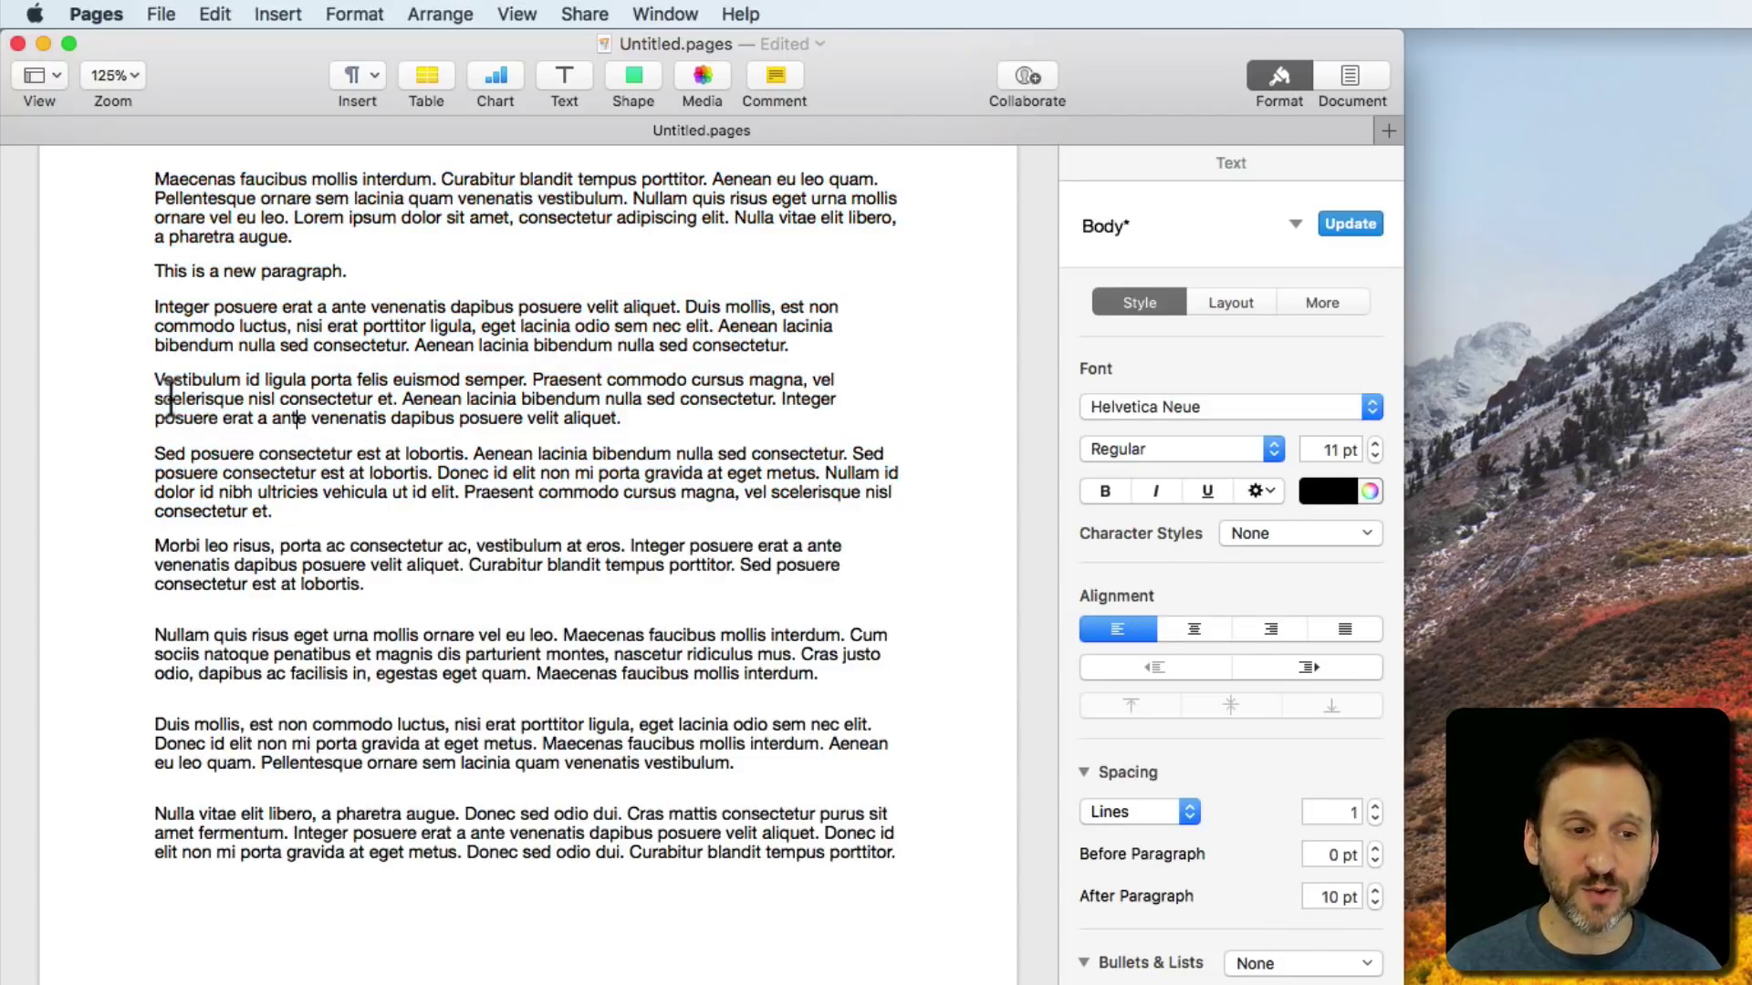
pyautogui.click(238, 418)
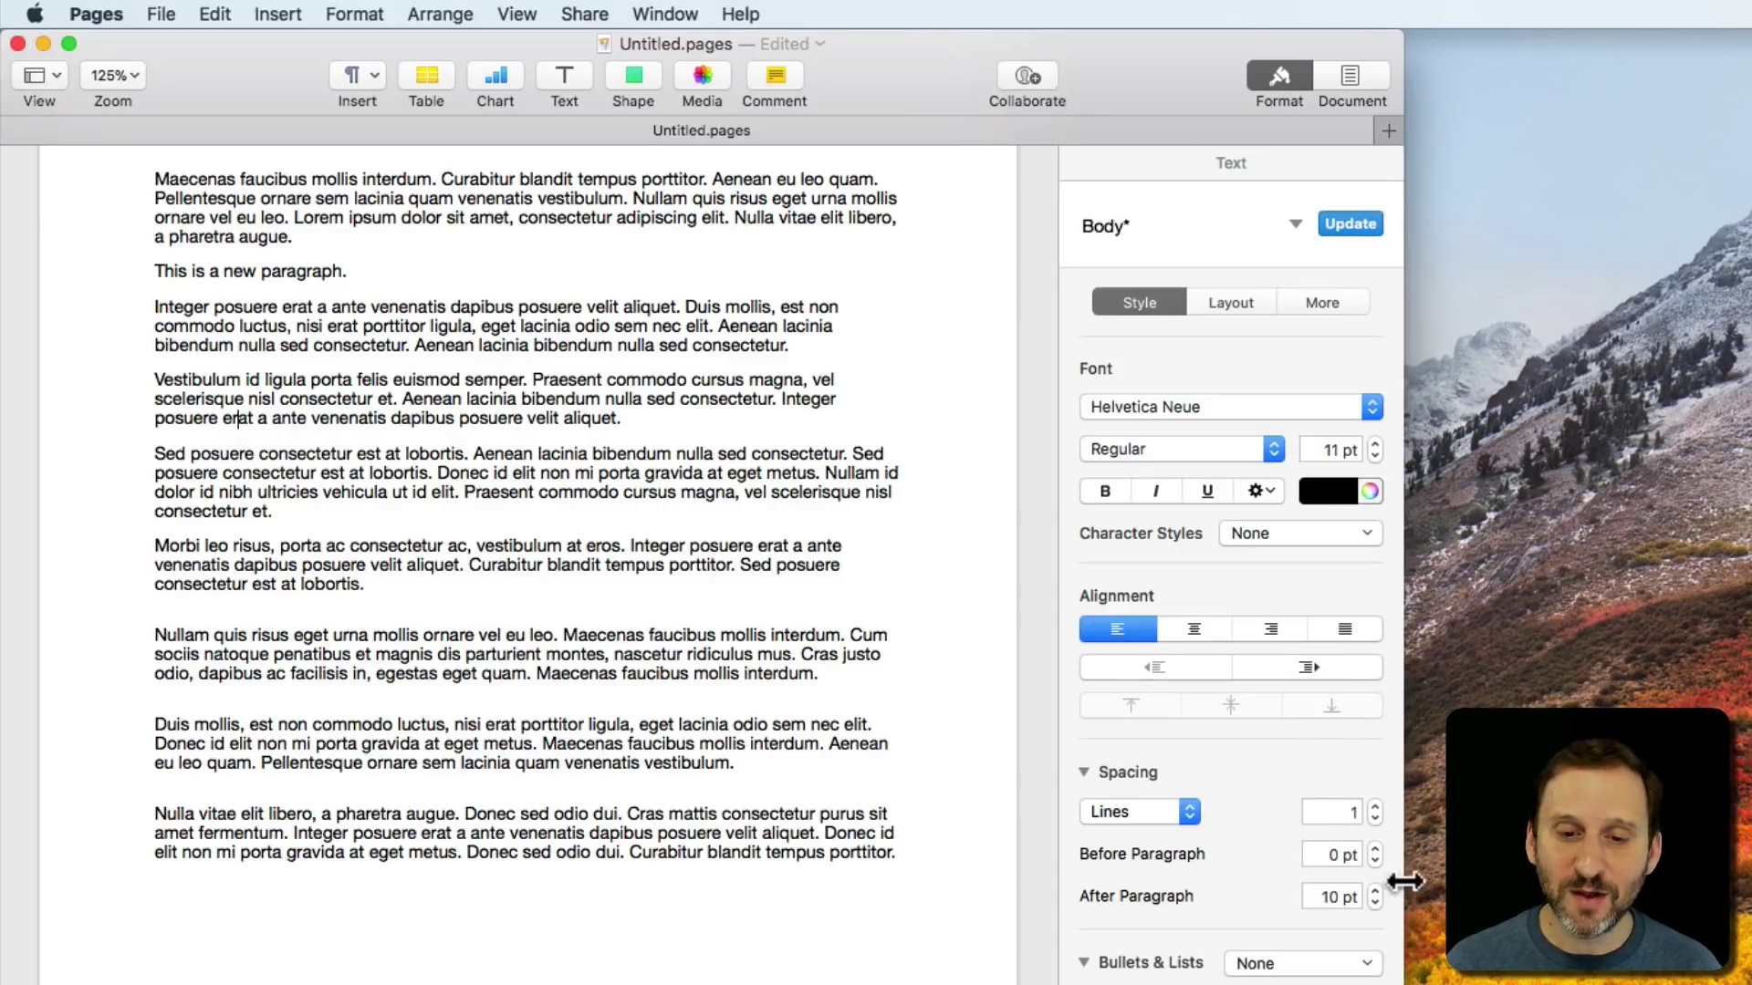
pyautogui.moveTo(1373, 887); pyautogui.dragTo(1372, 887)
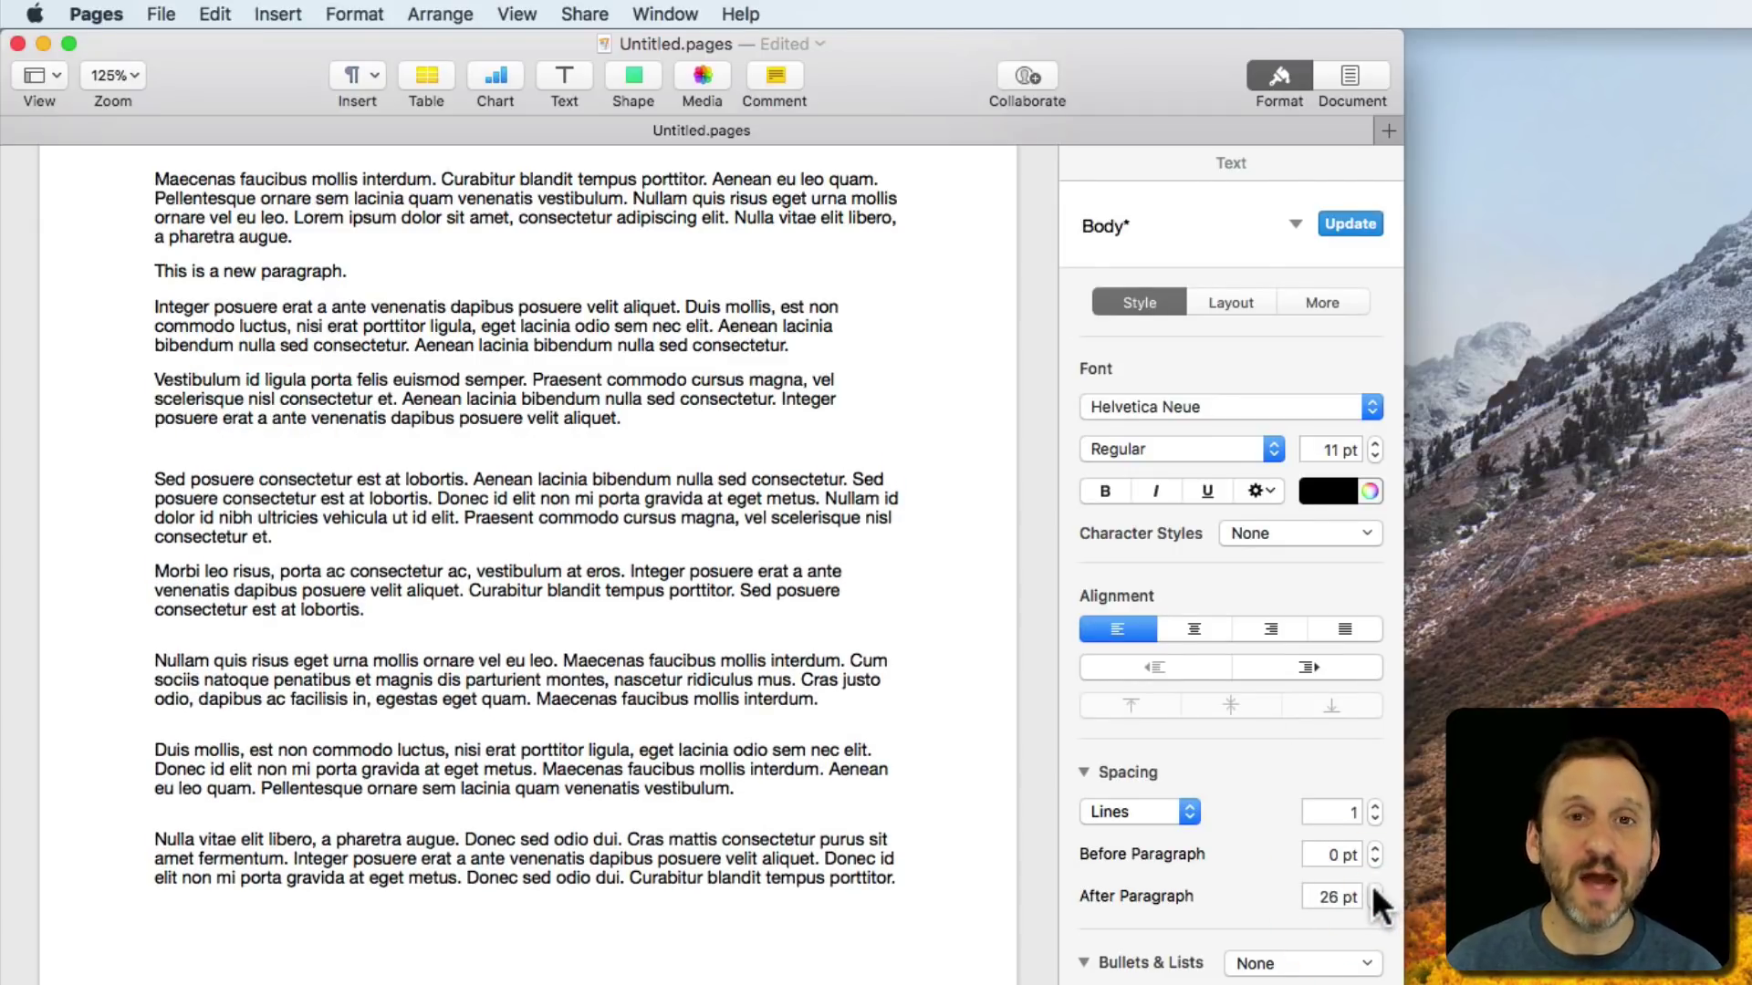